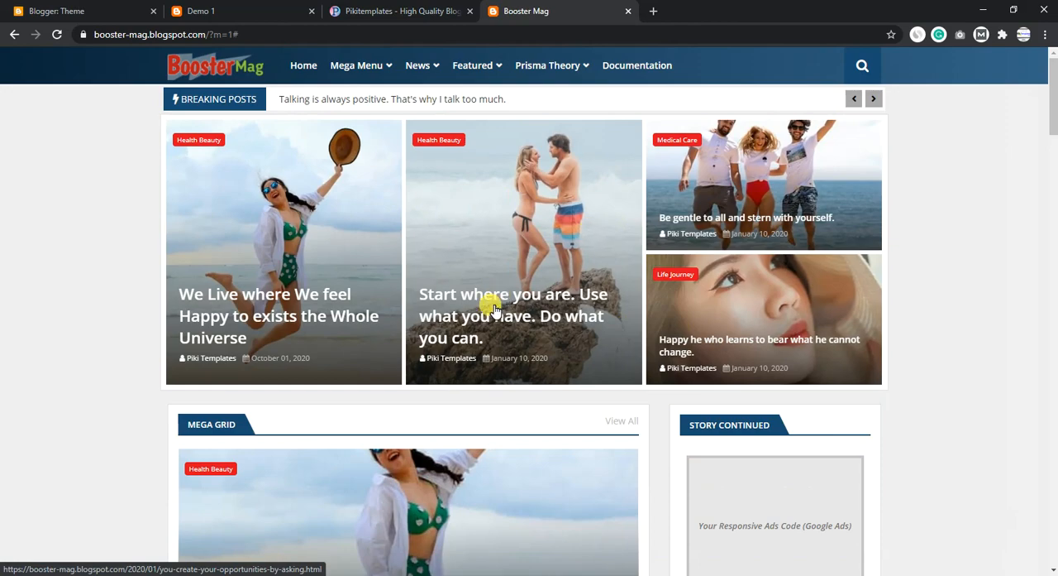
- Examine the Booster Mag demo homepage from the featured posts through its grids and sidebar to the footer, and return to the beginning
scroll(374, 326, "down", 3)
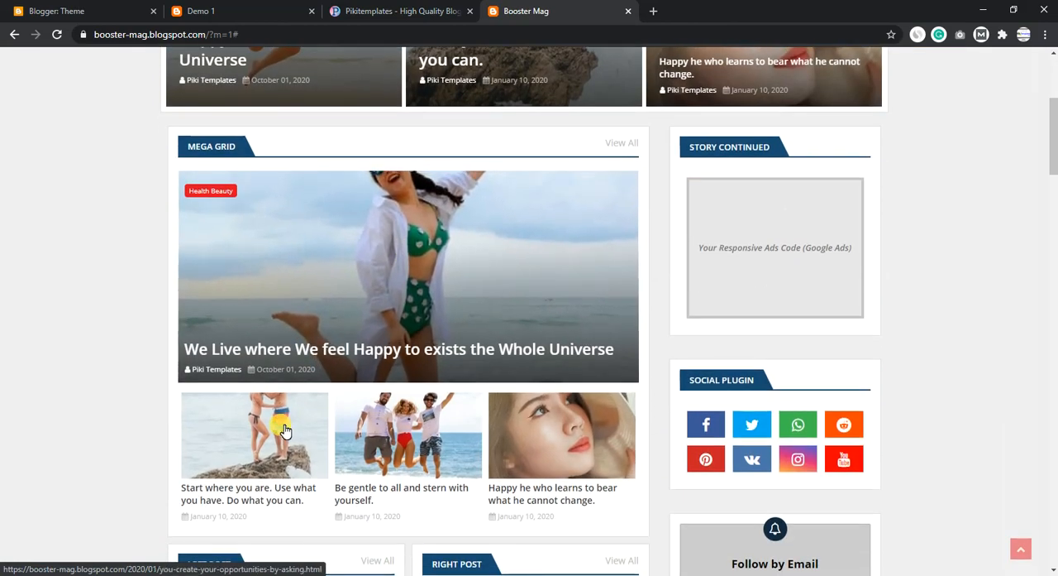
scroll(282, 422, "down", 2)
scroll(285, 389, "down", 3)
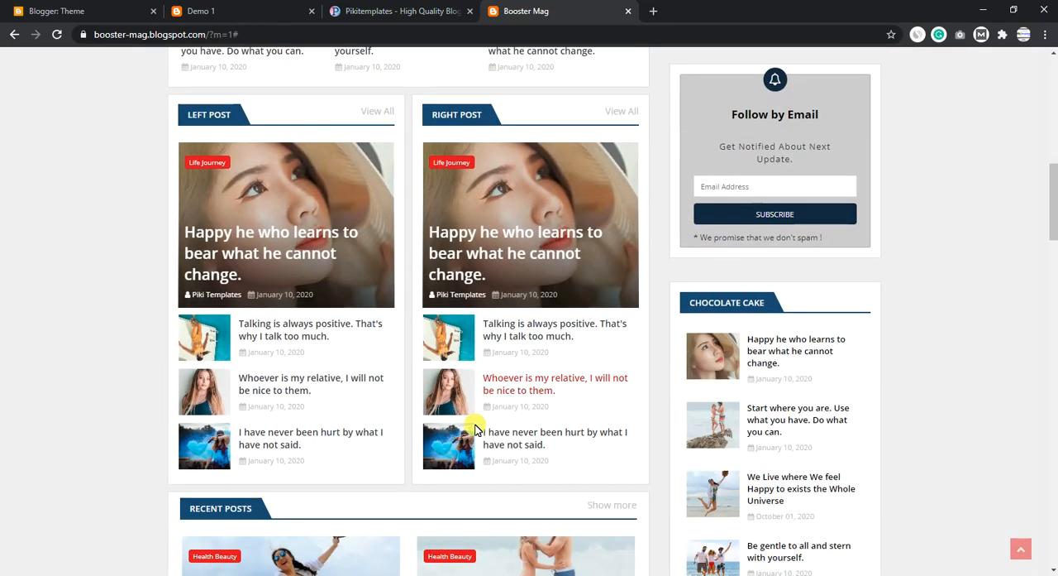
scroll(301, 307, "down", 4)
scroll(369, 279, "down", 5)
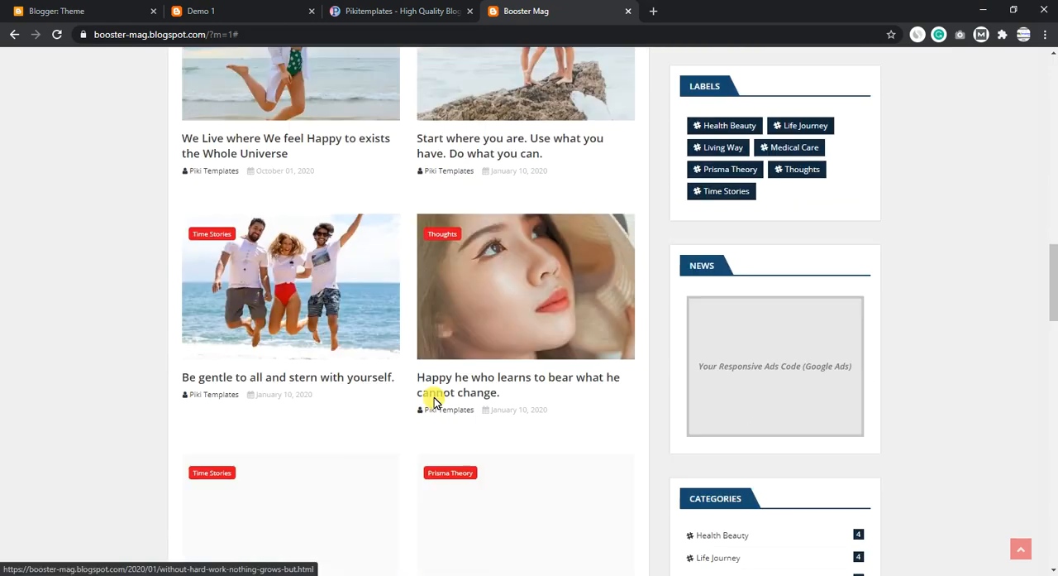
scroll(370, 279, "down", 3)
scroll(310, 402, "down", 3)
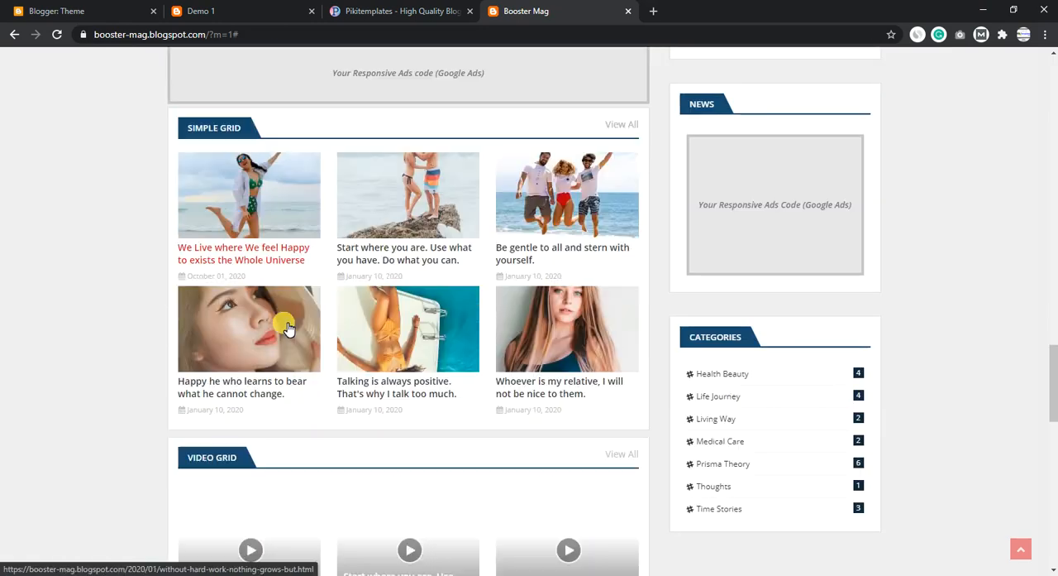
scroll(555, 333, "down", 6)
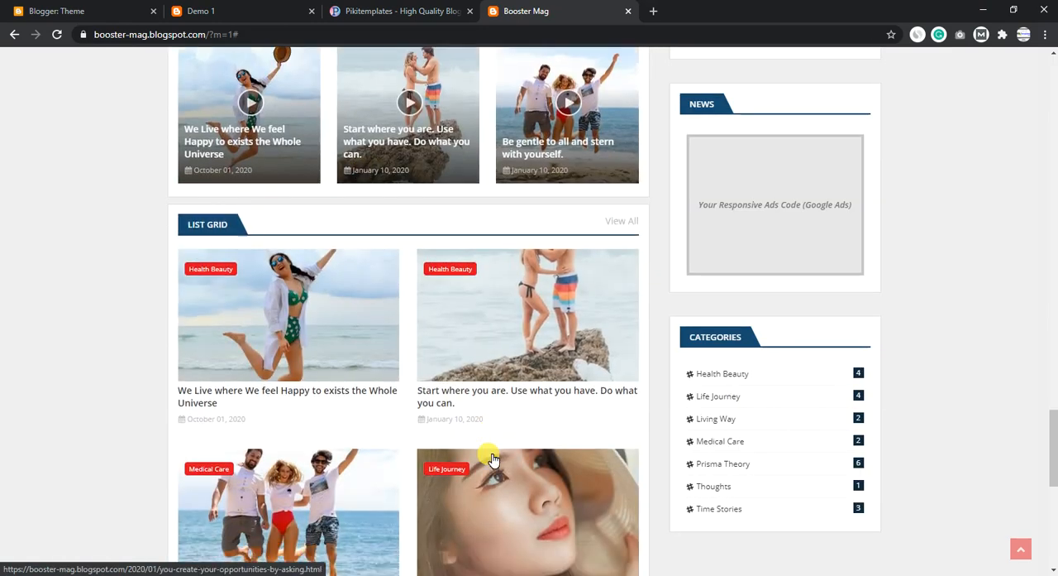
scroll(485, 449, "down", 5)
scroll(478, 402, "down", 3)
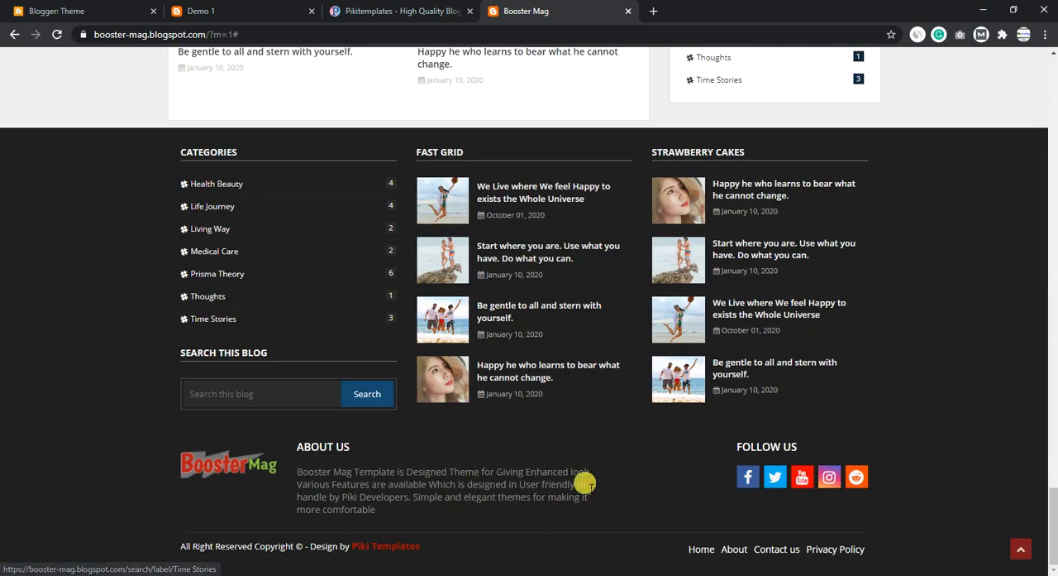
left_click_drag(588, 485, 889, 488)
left_click(1023, 537)
left_click(1033, 546)
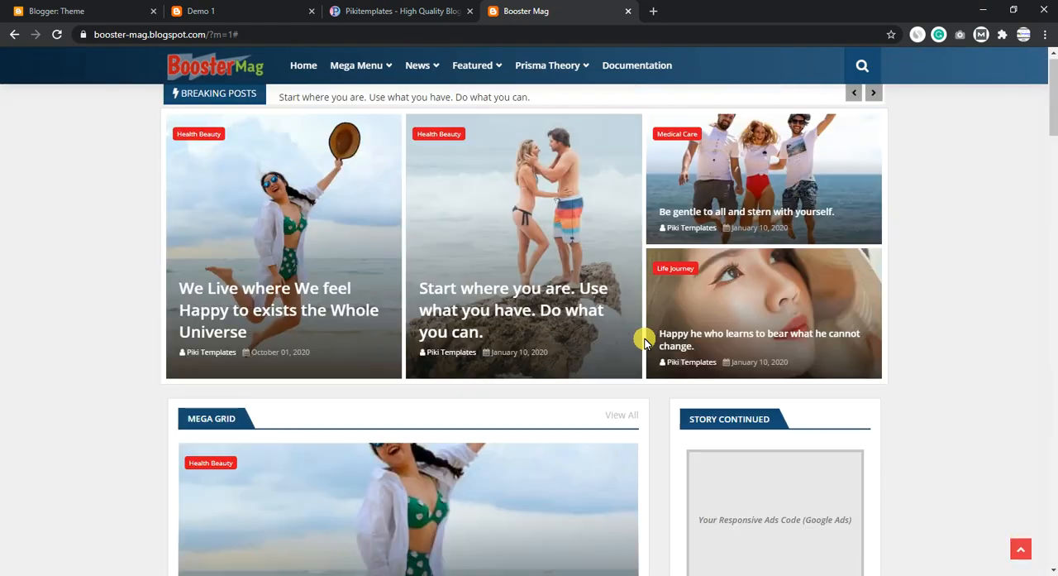
- Examine the first featured demo post, including its content styles, share options, related posts, comments and footer, and return to the demo homepage
left_click(239, 246)
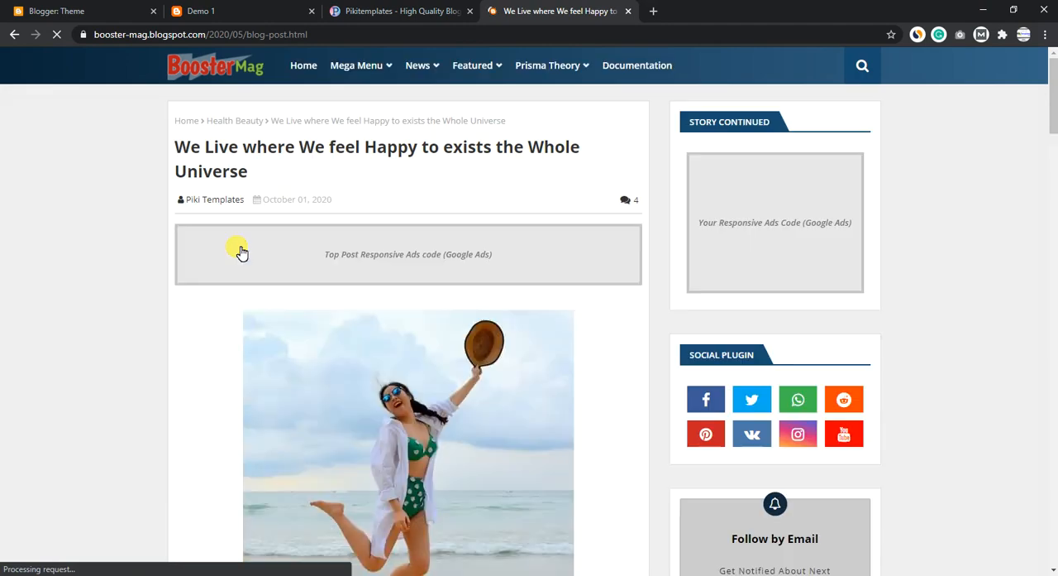
scroll(579, 215, "down", 4)
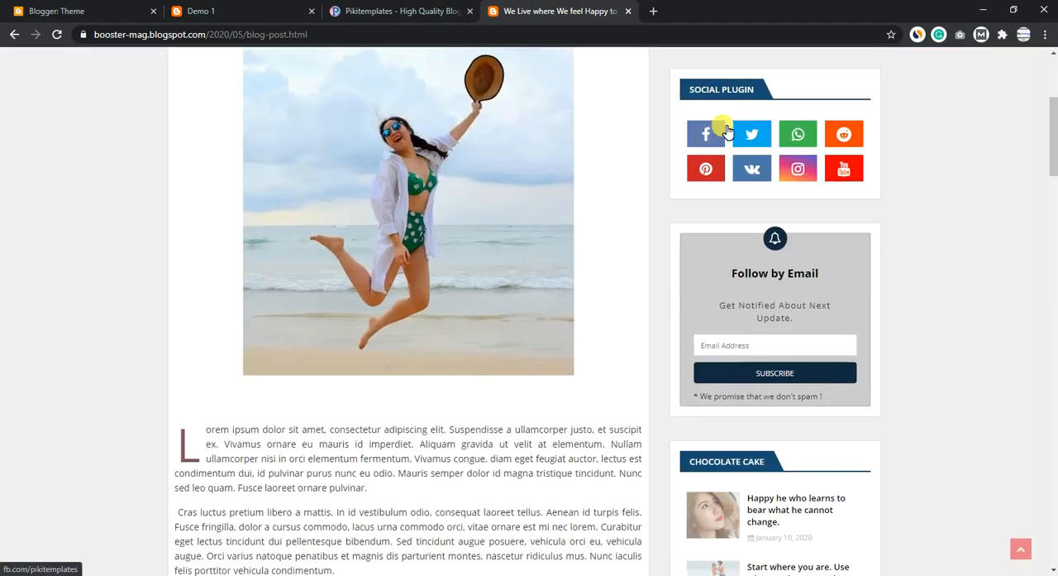
scroll(645, 323, "down", 3)
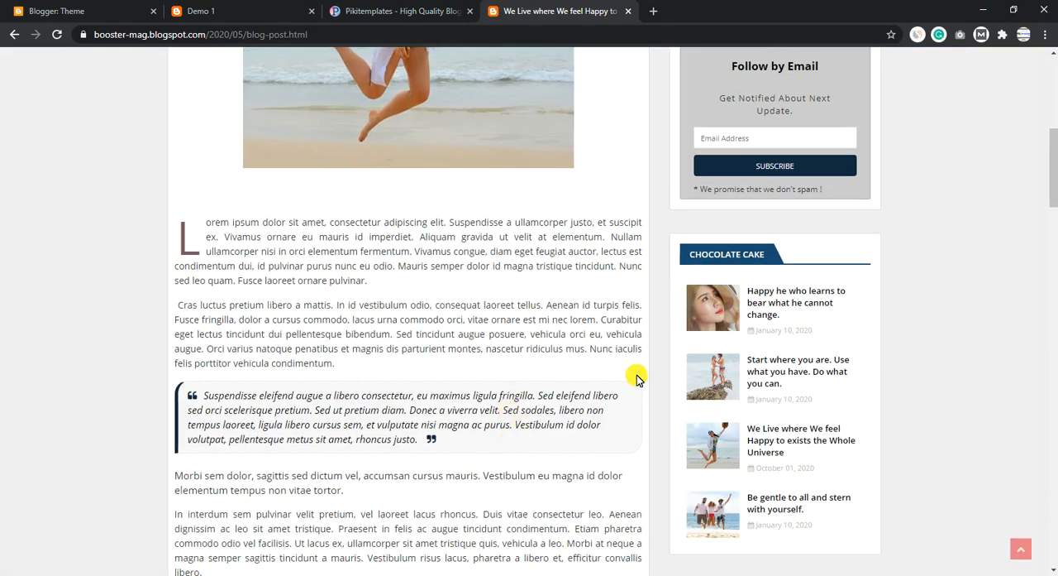
scroll(637, 378, "down", 2)
scroll(741, 258, "down", 10)
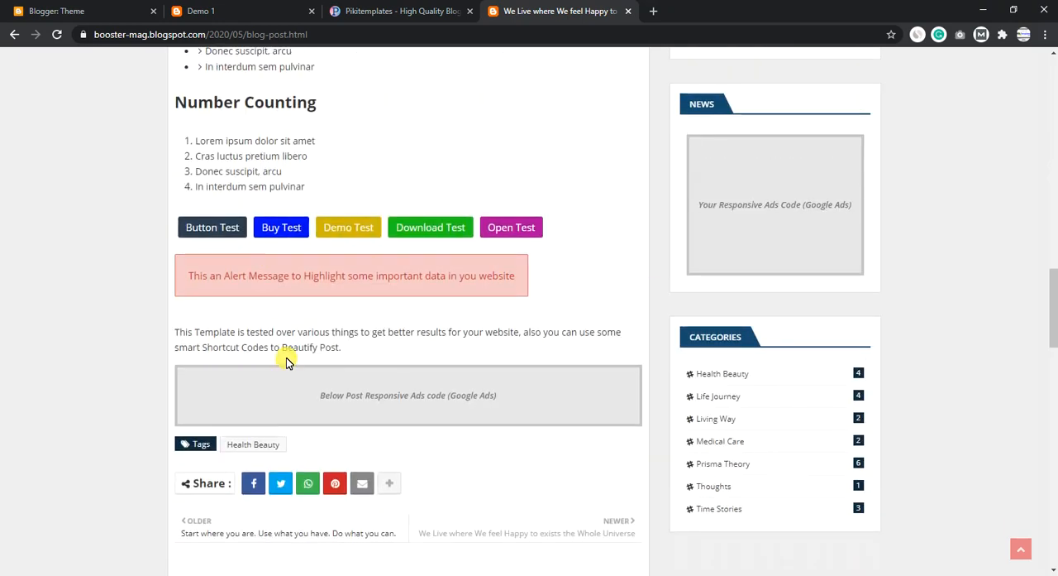
scroll(330, 322, "down", 3)
left_click(390, 286)
left_click(445, 285)
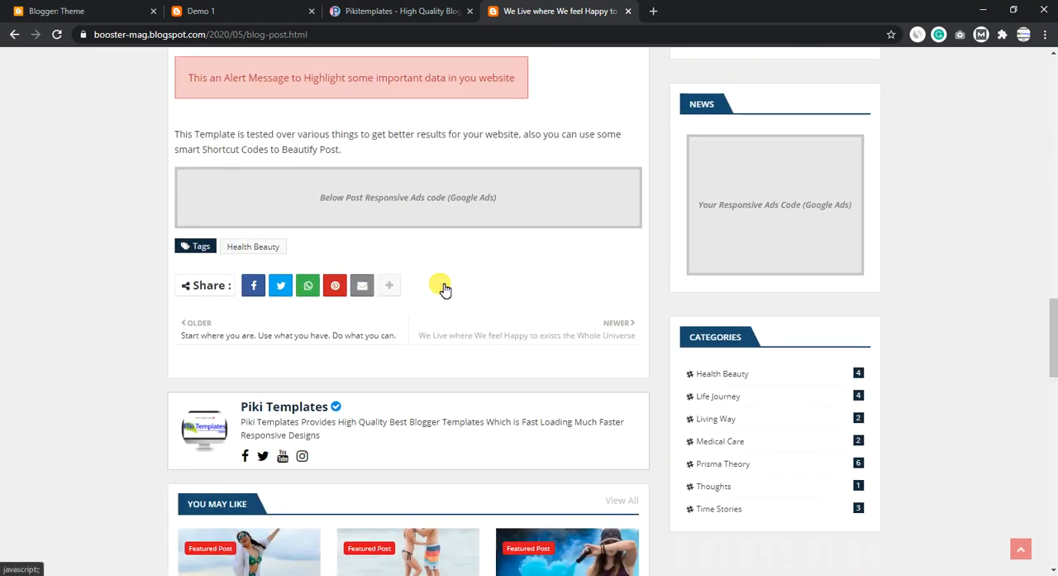
scroll(442, 286, "down", 4)
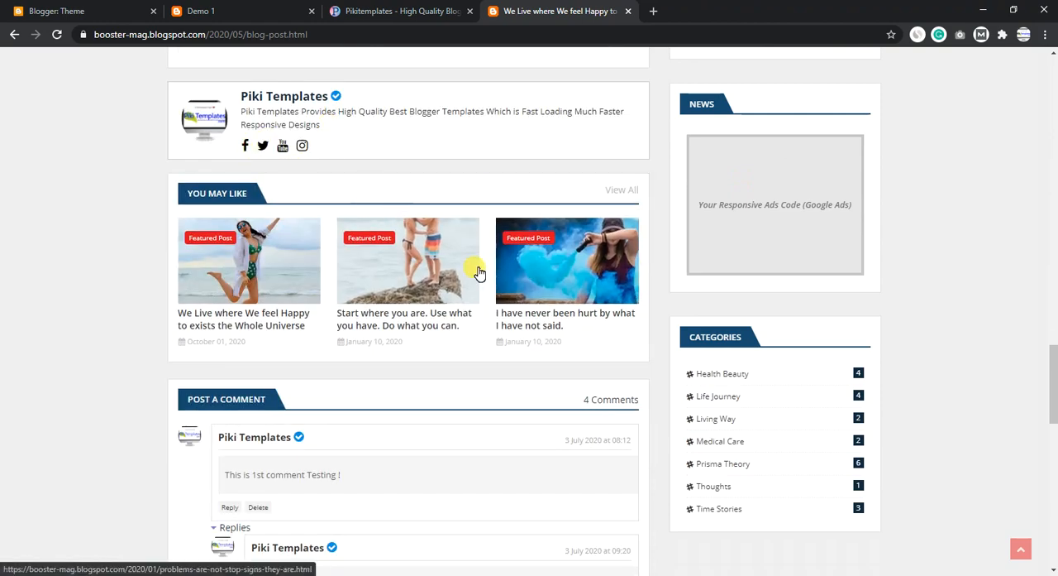
scroll(728, 474, "down", 1)
scroll(728, 474, "down", 4)
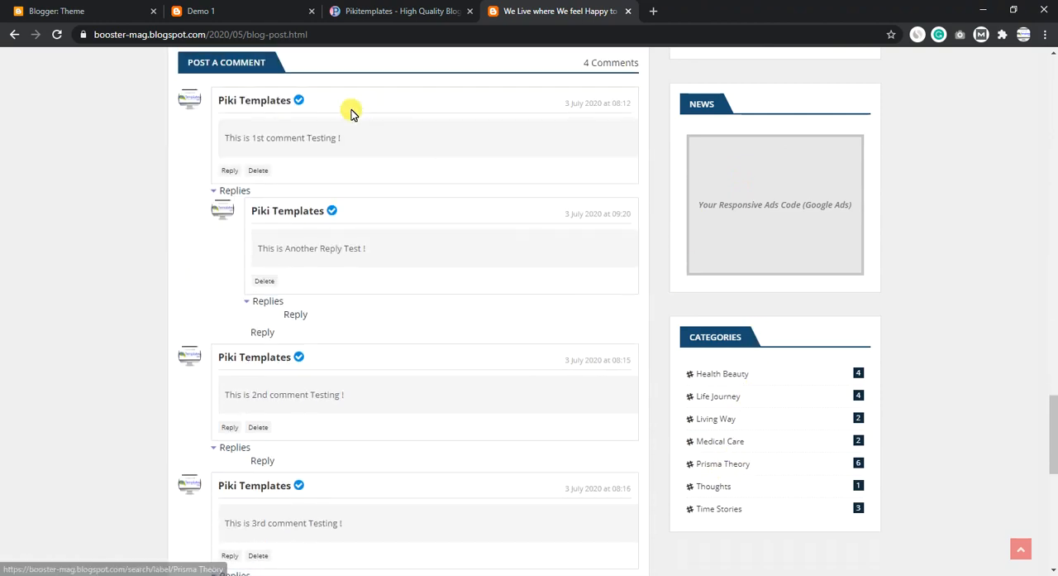
scroll(339, 385, "down", 3)
scroll(518, 424, "down", 3)
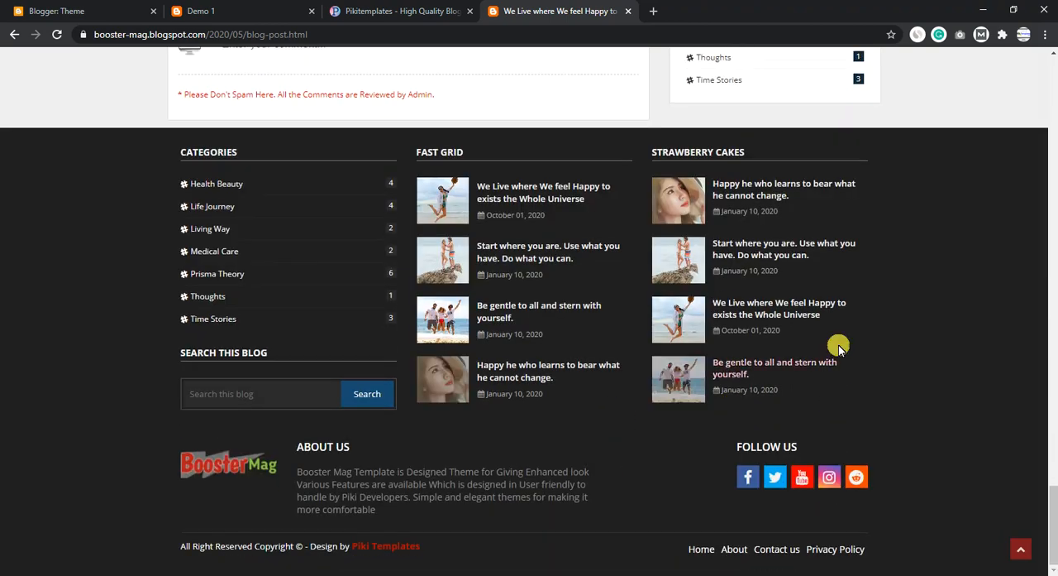
left_click(1024, 551)
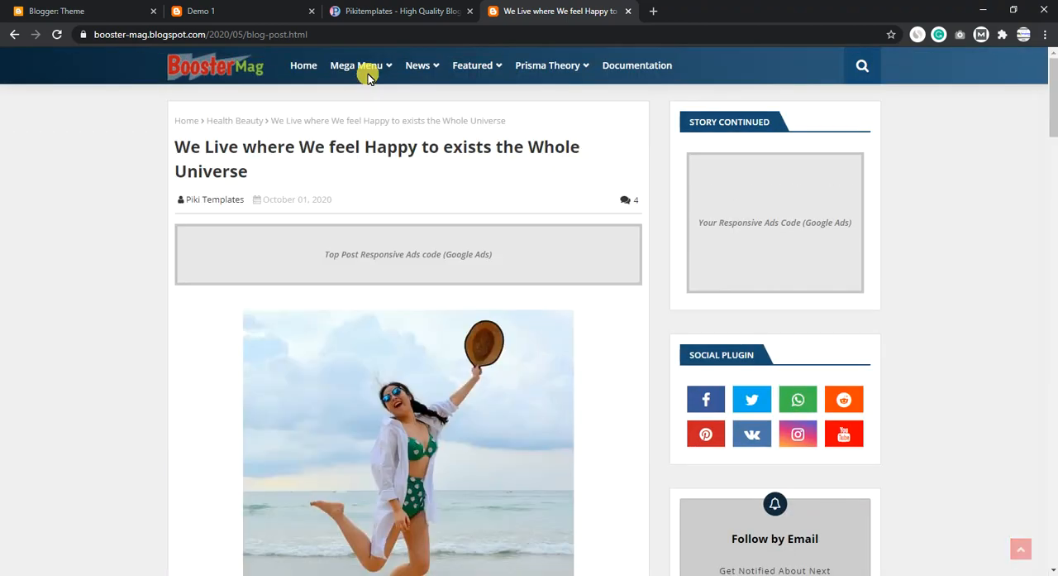
left_click(233, 57)
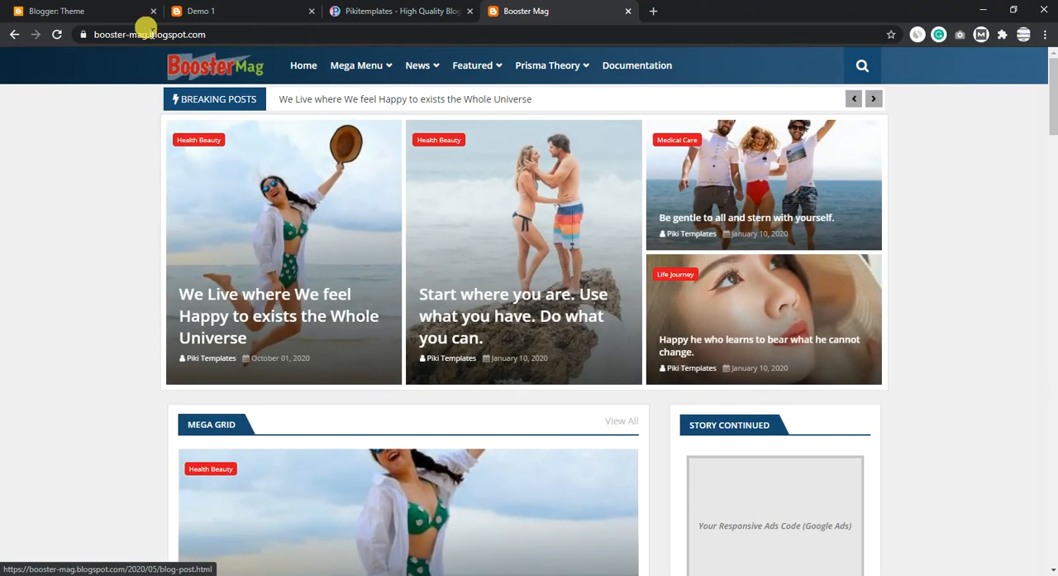
- Open the Demo 1 blog's theme for HTML editing in Blogger and delete all of its existing code
left_click(221, 9)
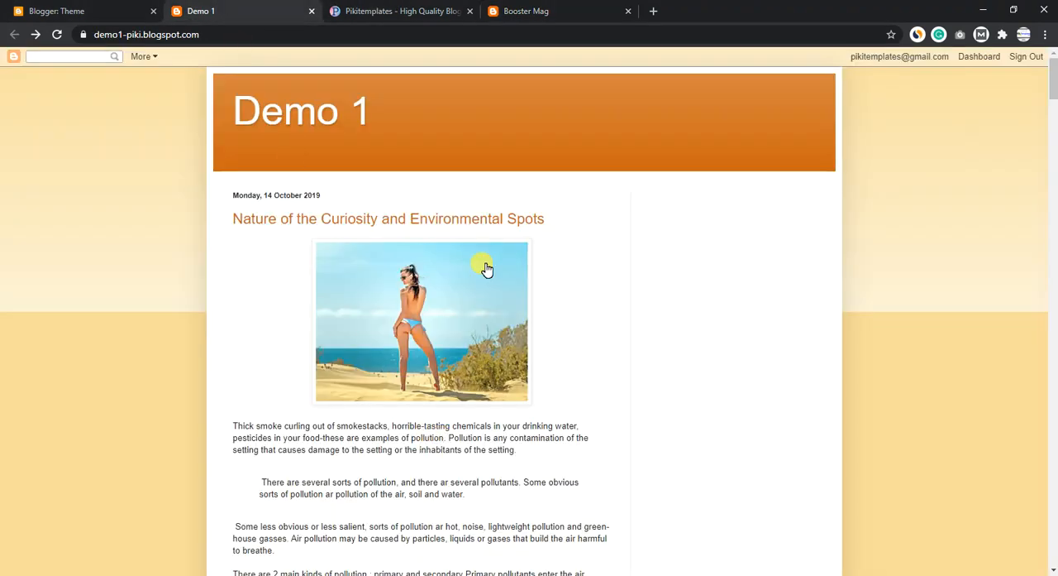
left_click(54, 9)
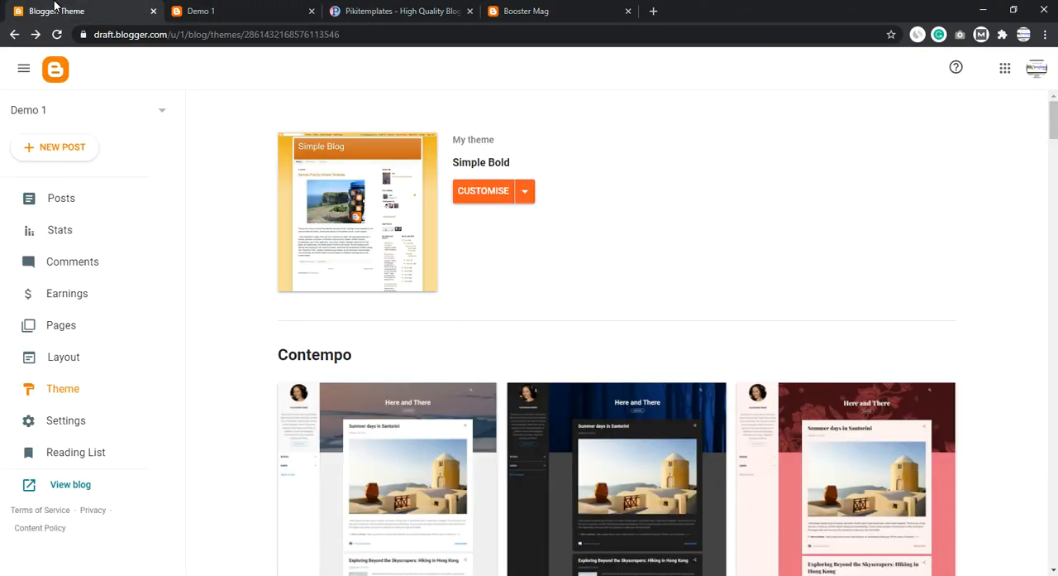
left_click(521, 199)
left_click(381, 300)
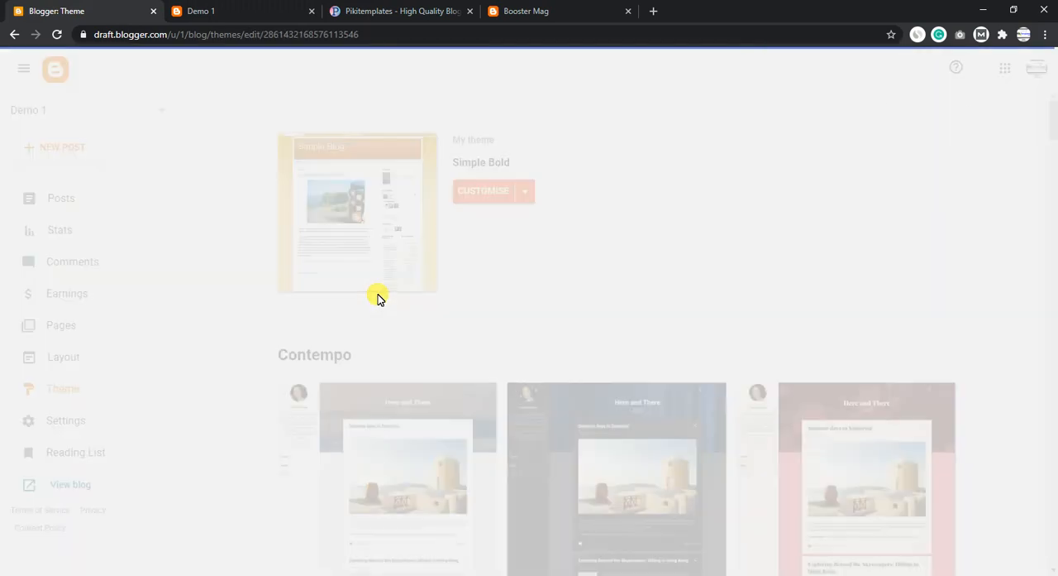
key("ctrl+a")
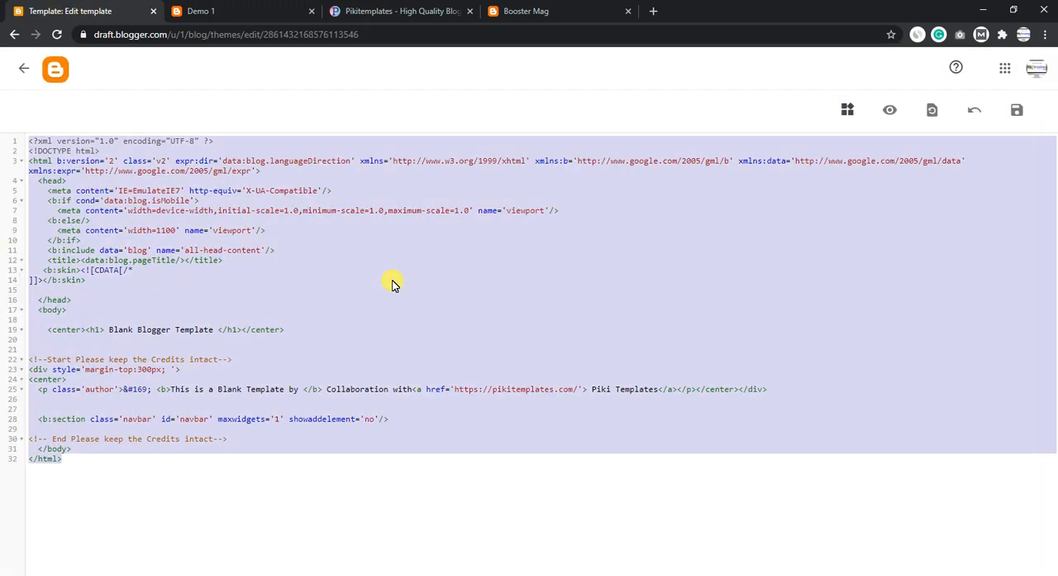
key("BackSpace")
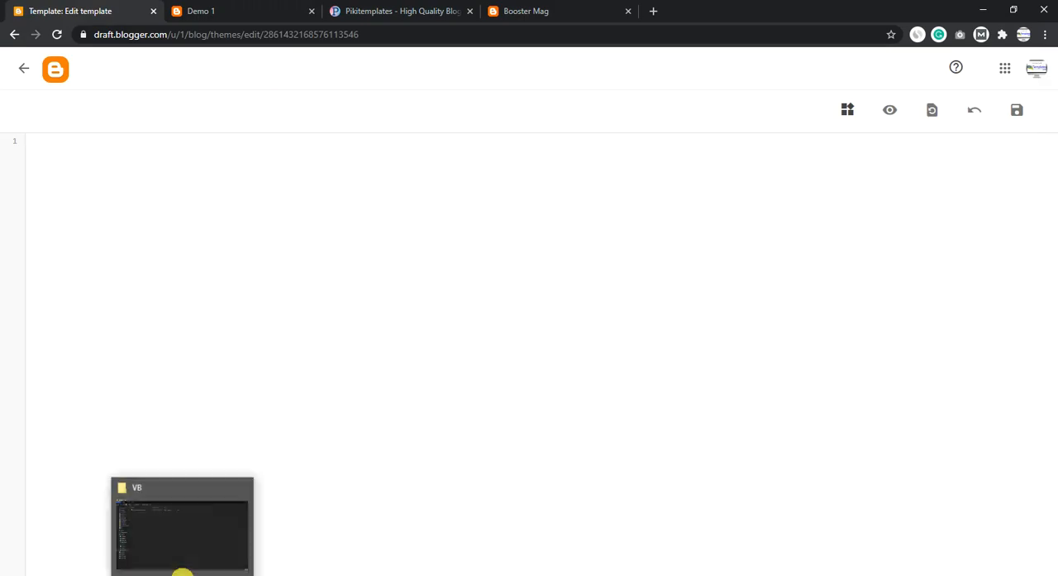
- Switch to the VB folder in File Explorer and open Booster Mag Free Version.xml with Notepad
left_click(197, 524)
right_click(262, 90)
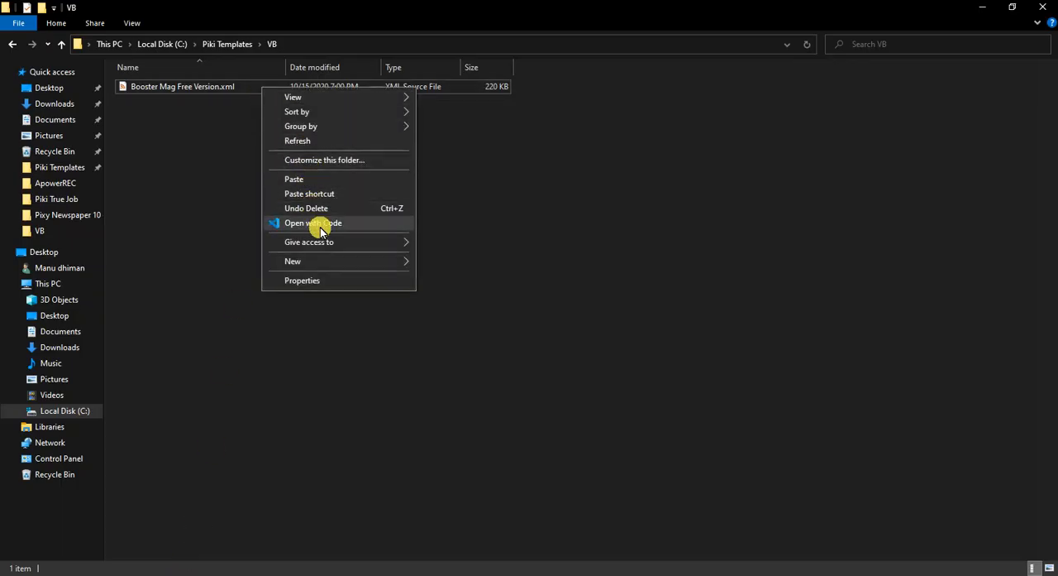
left_click(186, 91)
right_click(186, 88)
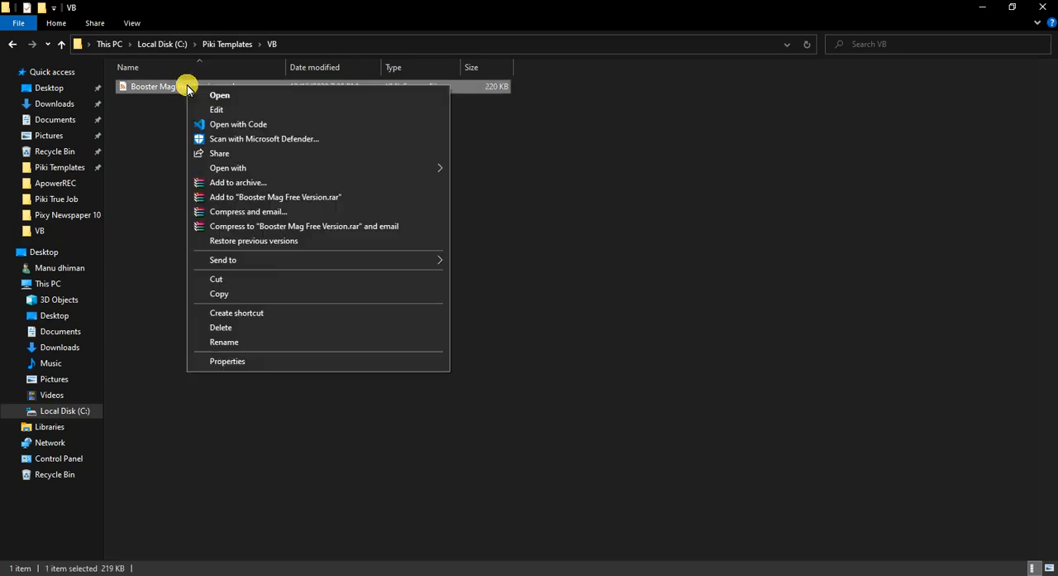
mouse_move(236, 168)
left_click(484, 183)
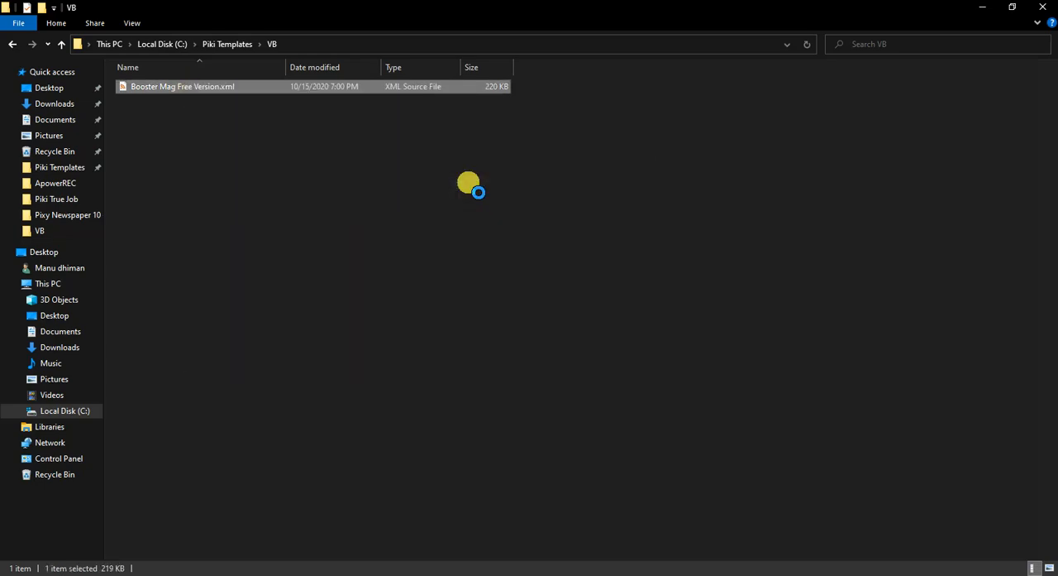
- Copy the entire code of Booster Mag Free Version.xml, and close the file and its folder
key("ctrl+a")
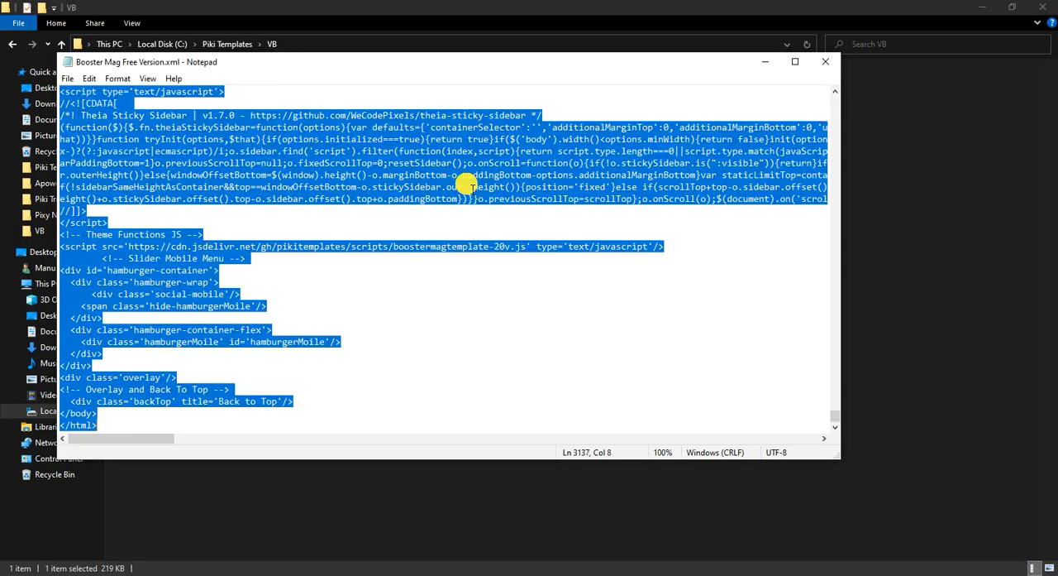
right_click(456, 150)
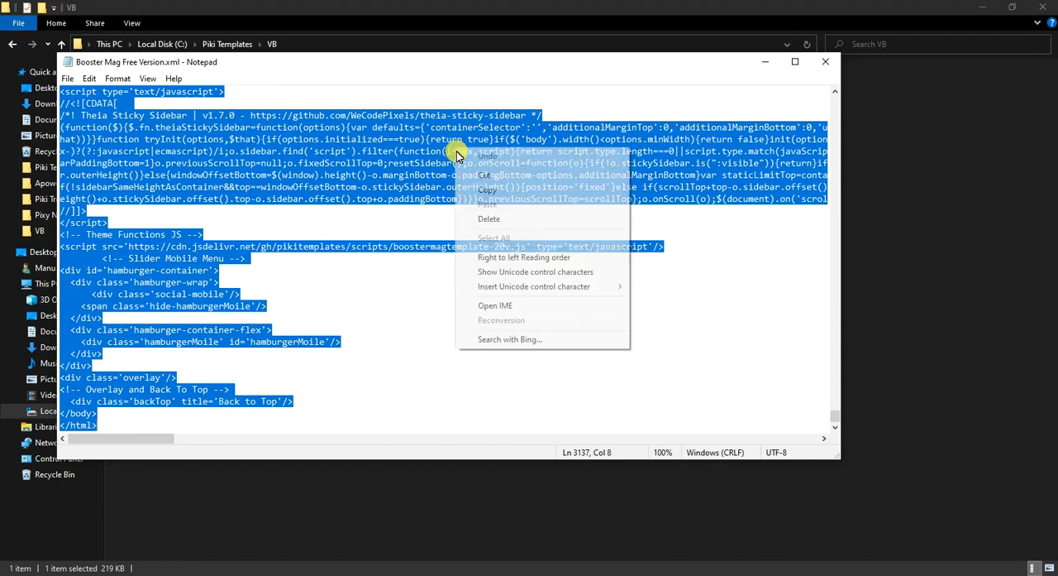
left_click(485, 191)
left_click(825, 61)
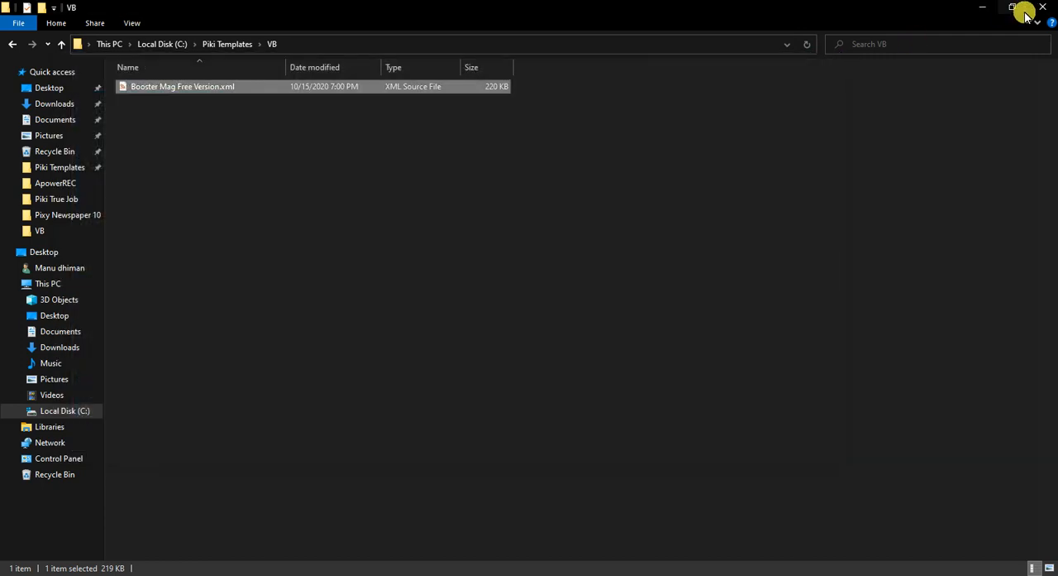
left_click(1035, 10)
- Paste the copied Booster Mag code into the empty Blogger theme editor and save the theme
right_click(119, 238)
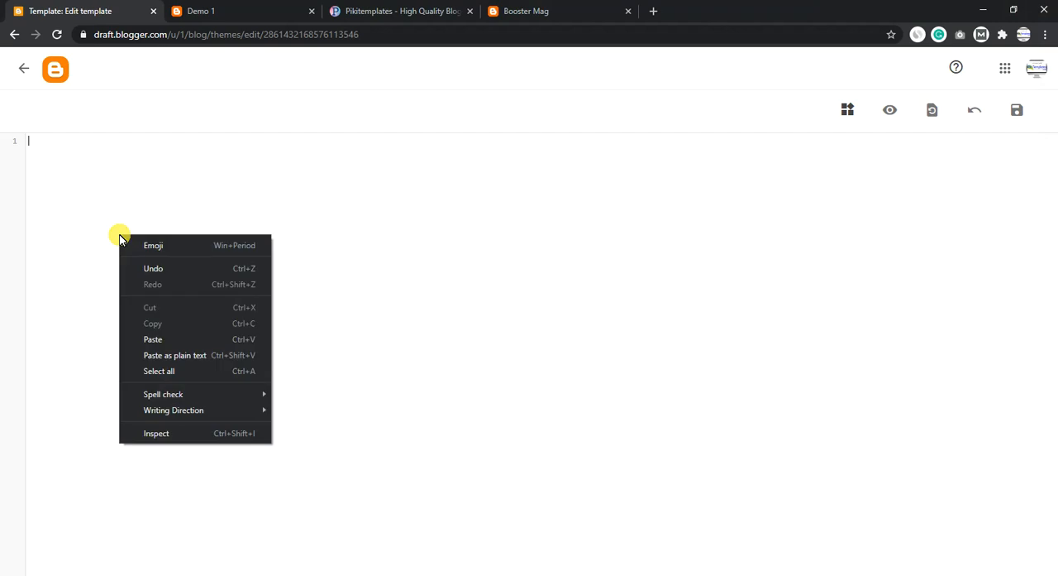
left_click(170, 335)
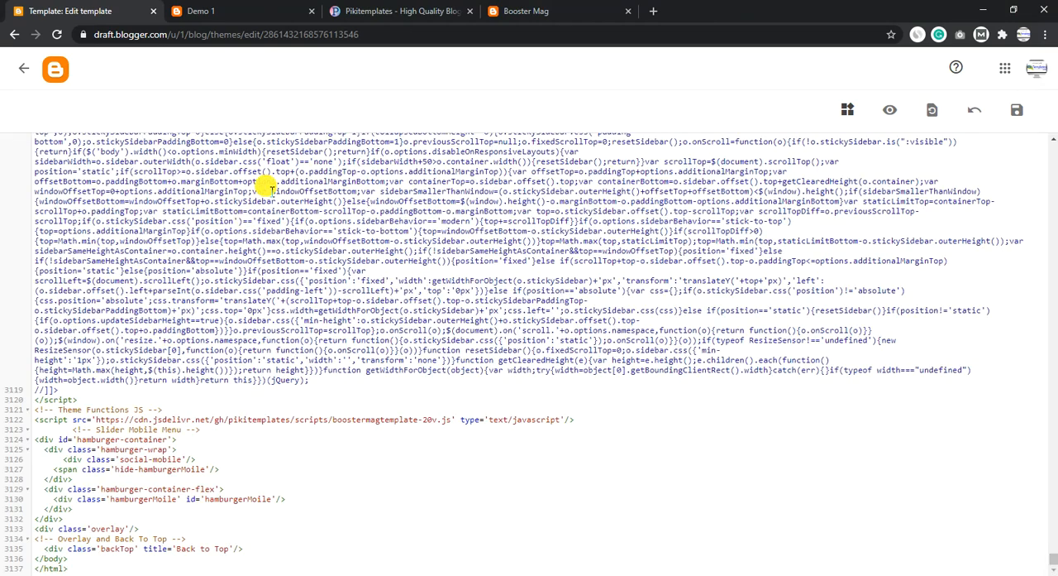
left_click(1017, 107)
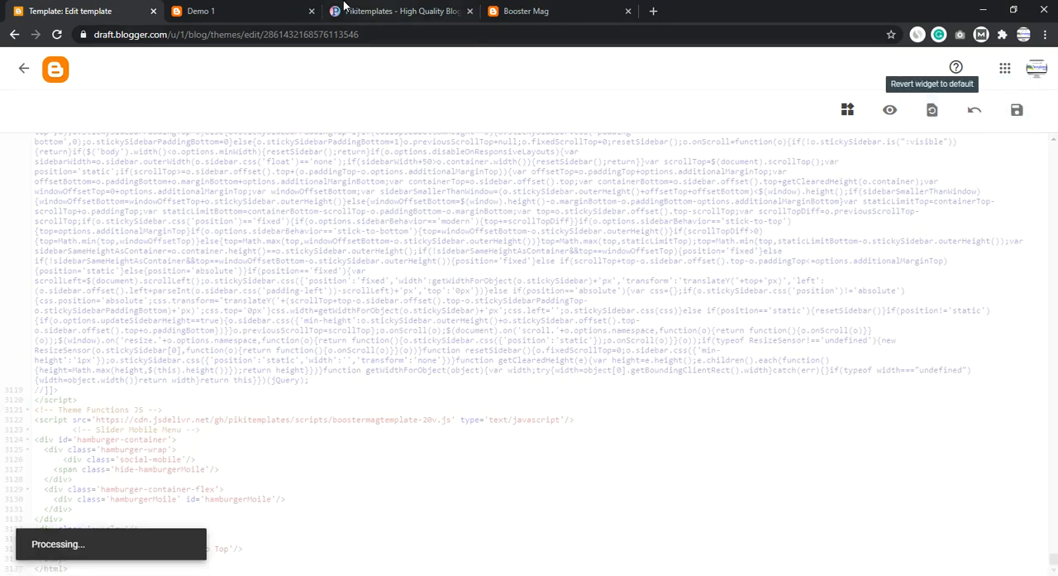
- Check the status of the theme save and reload the Demo 1 blog to view the installed theme
left_click(267, 10)
left_click(71, 11)
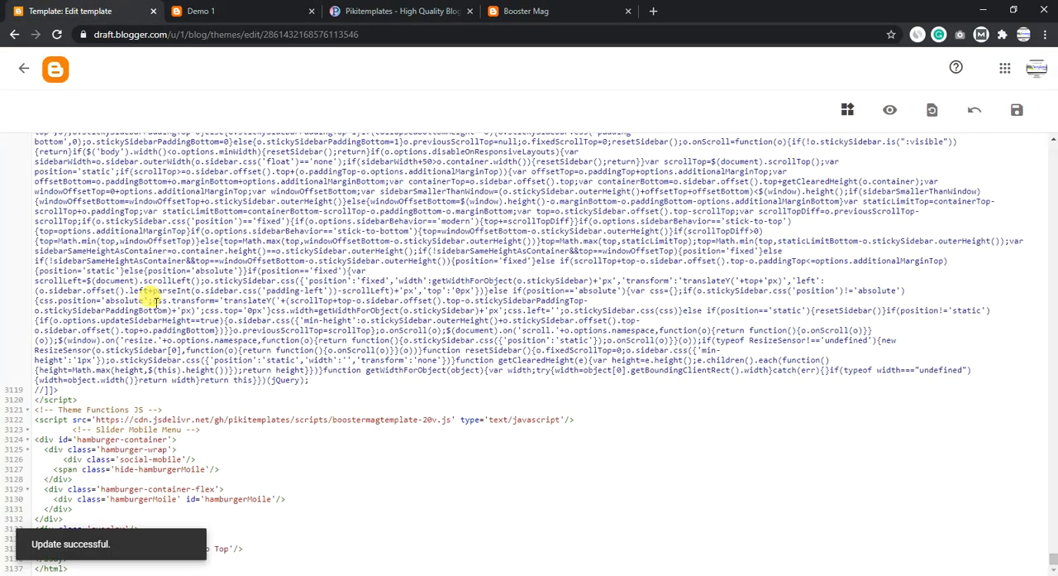
left_click(239, 9)
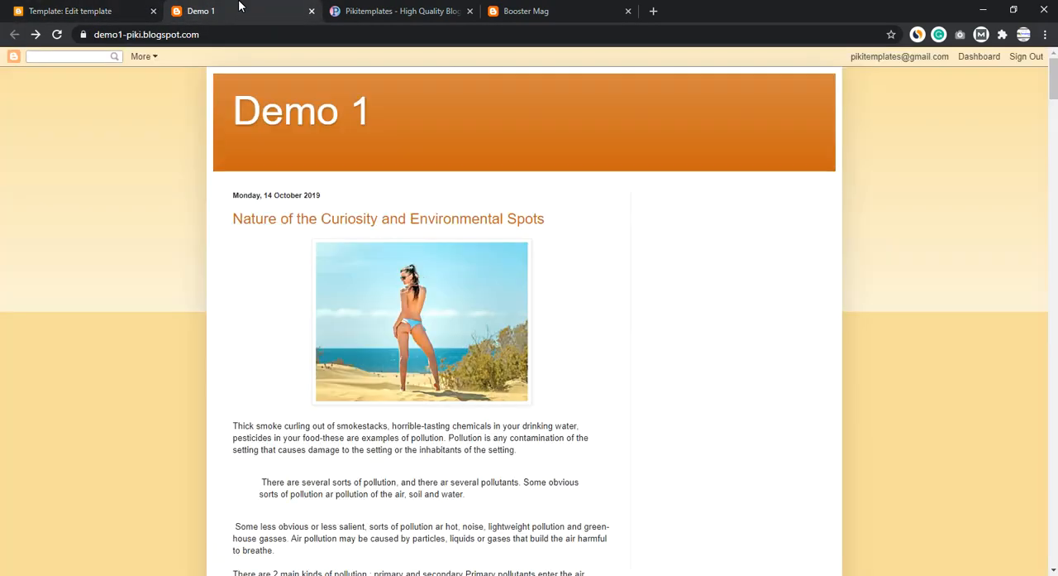
left_click(57, 34)
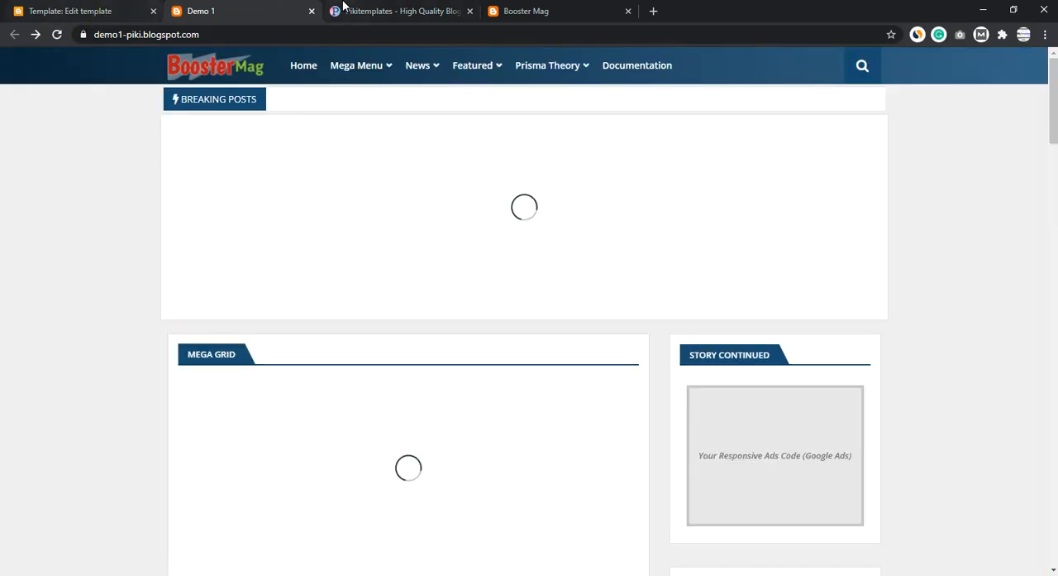
- Open the text documentation linked on the Booster Mag template page and close the template page
left_click(343, 8)
scroll(488, 145, "up", 20)
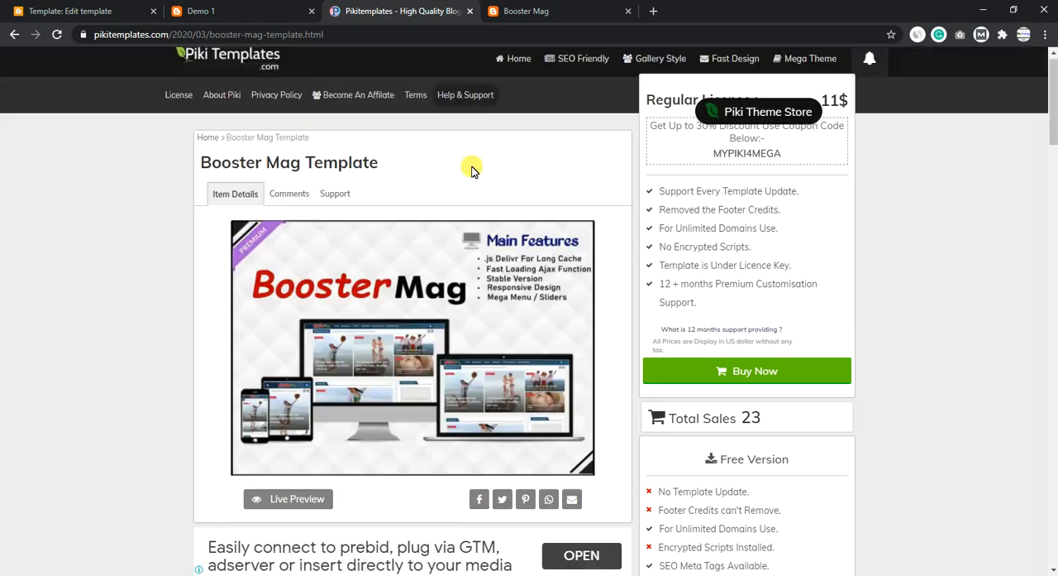
scroll(377, 294, "down", 2)
scroll(377, 294, "down", 10)
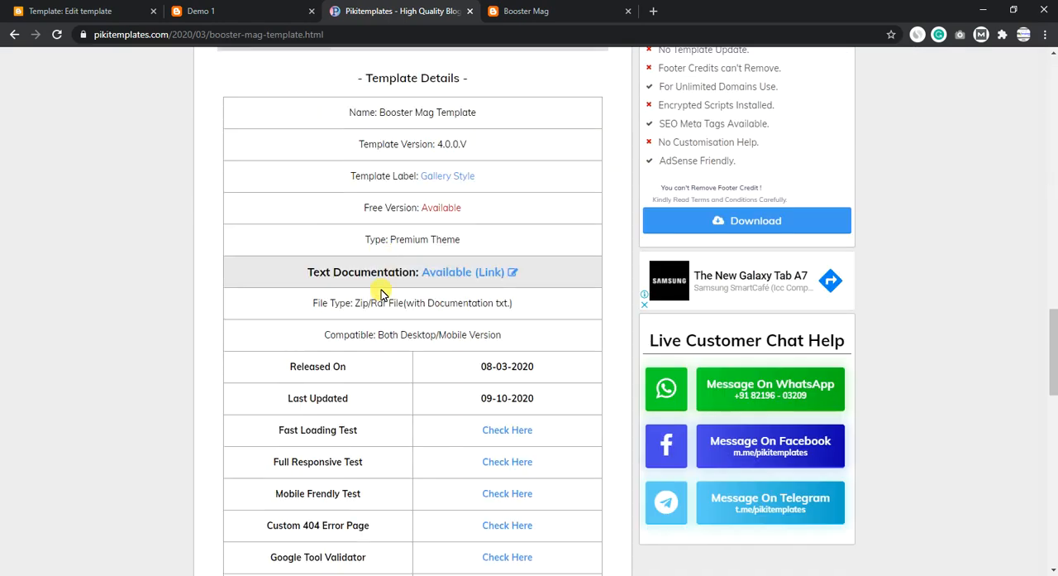
left_click(488, 279)
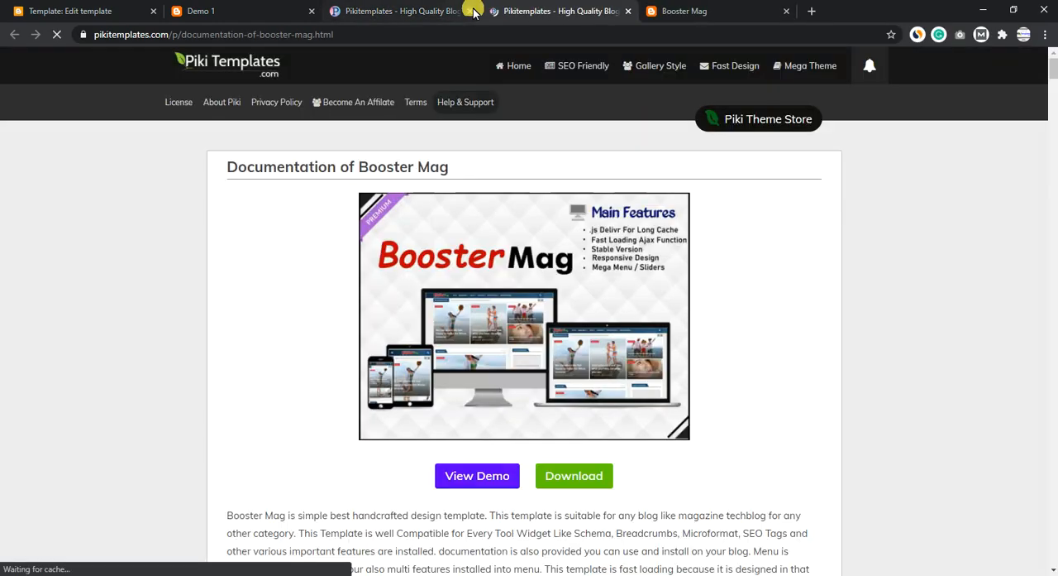
left_click(472, 10)
- Read the documentation's default variables and Main Logo sections for the gadget settings they describe
scroll(359, 279, "down", 7)
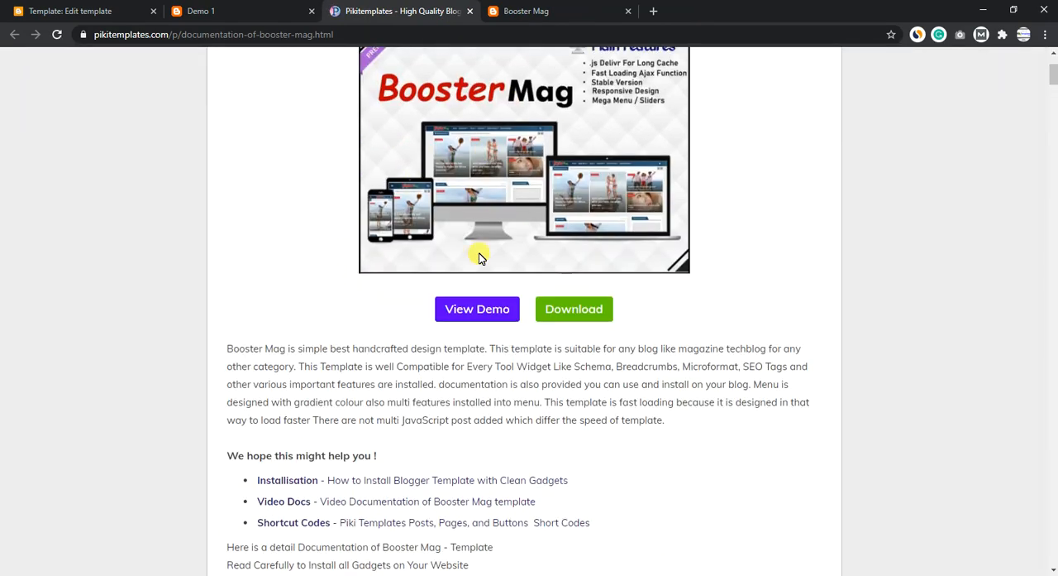
scroll(358, 304, "down", 2)
scroll(426, 341, "down", 6)
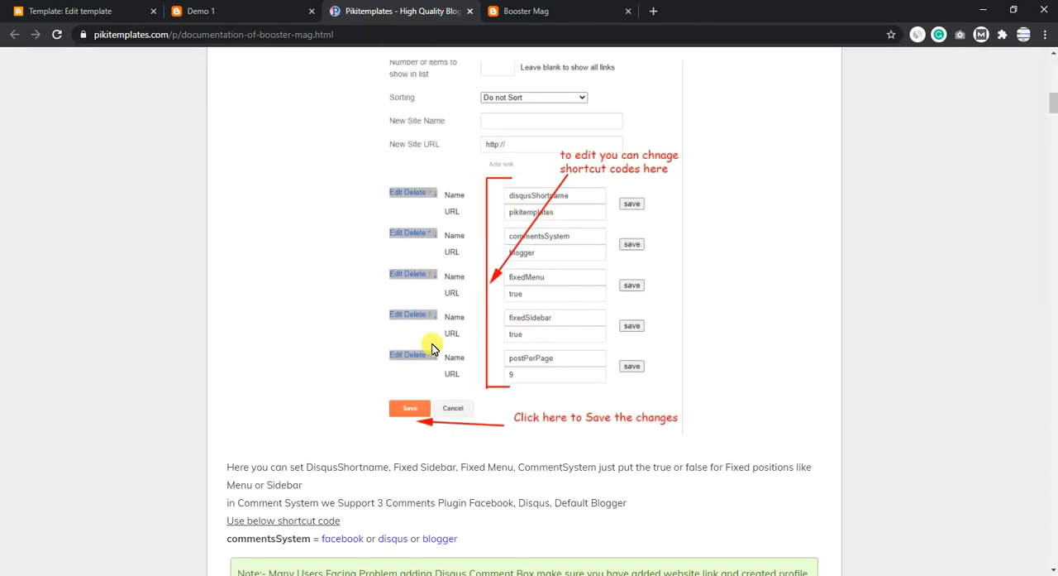
left_click_drag(236, 349, 643, 352)
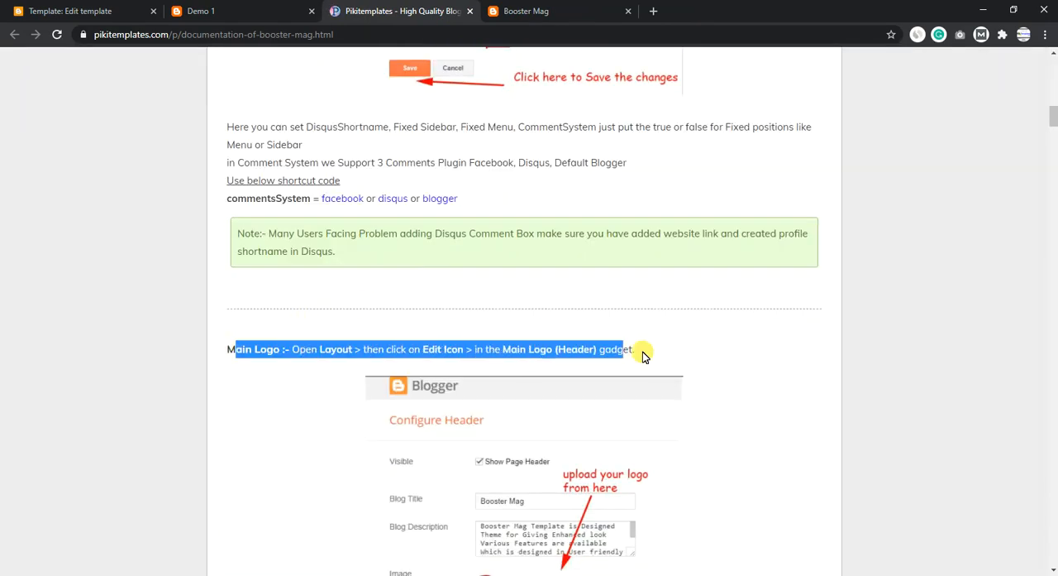
left_click(593, 280)
scroll(593, 280, "down", 5)
- Close the Booster Mag demo page and open the gadget layout of the Demo 1 blog in Blogger
left_click(288, 9)
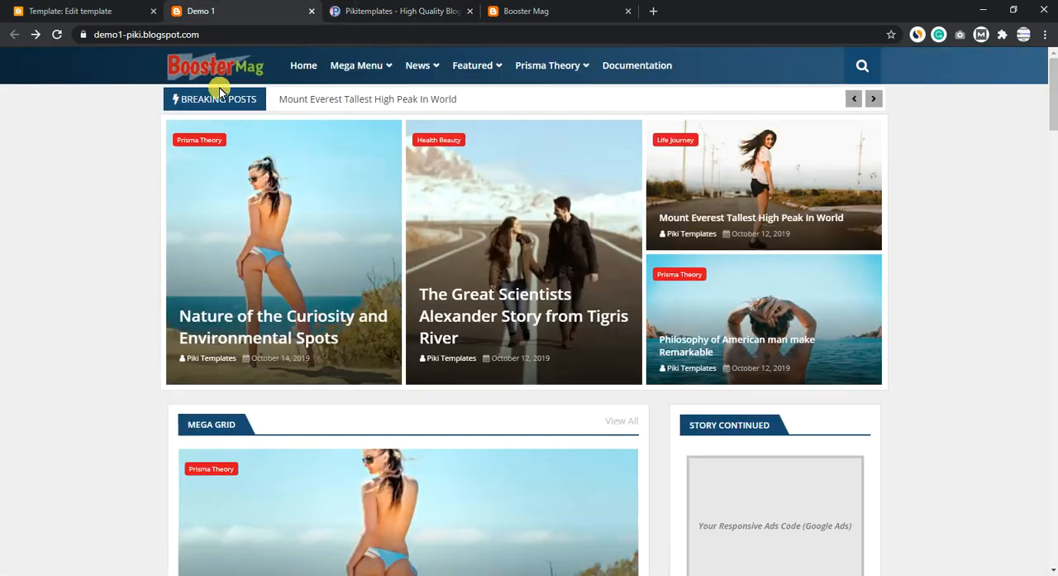
left_click(627, 10)
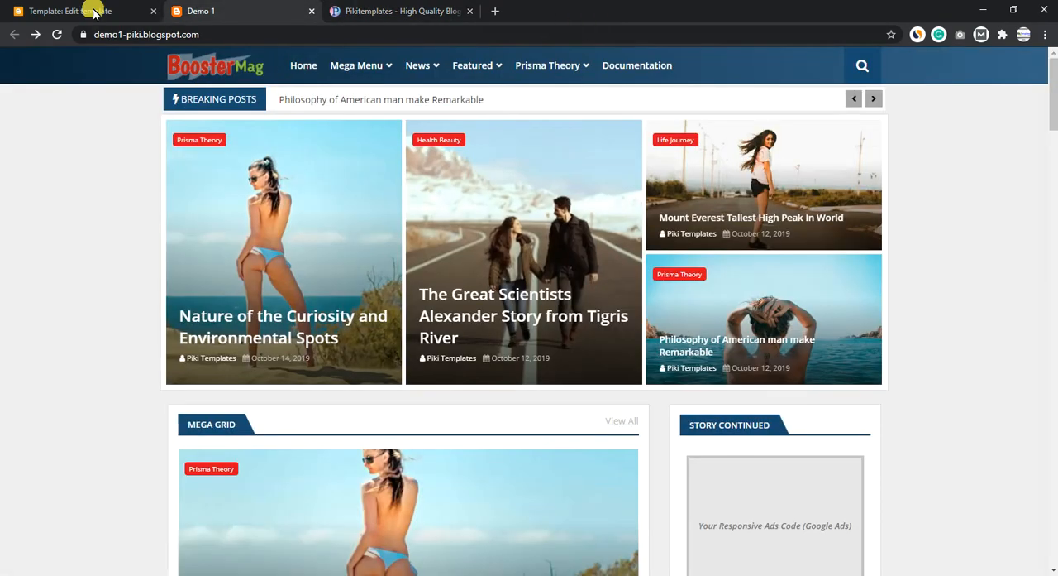
left_click(83, 11)
left_click(24, 69)
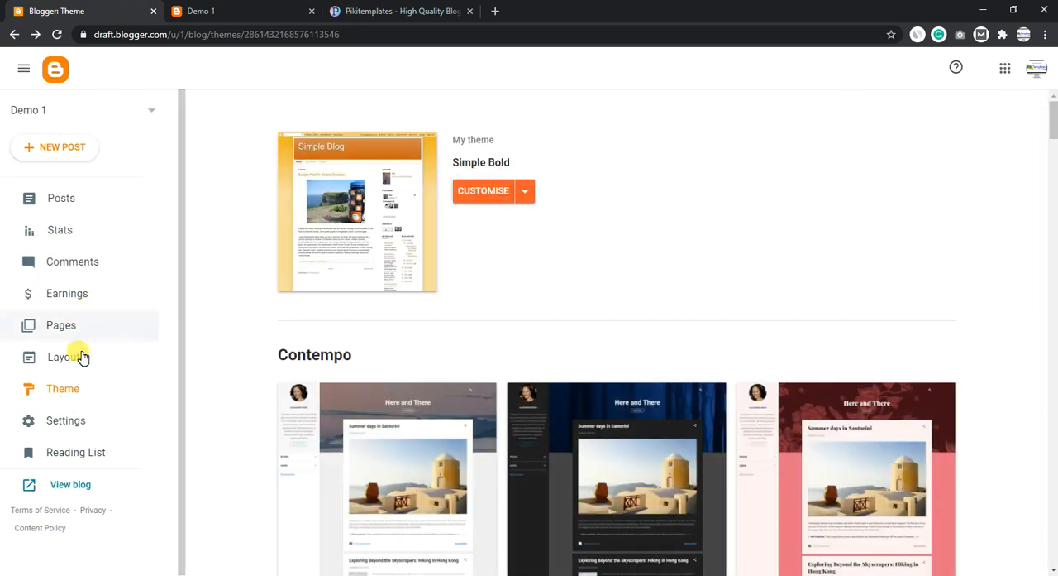
left_click(74, 355)
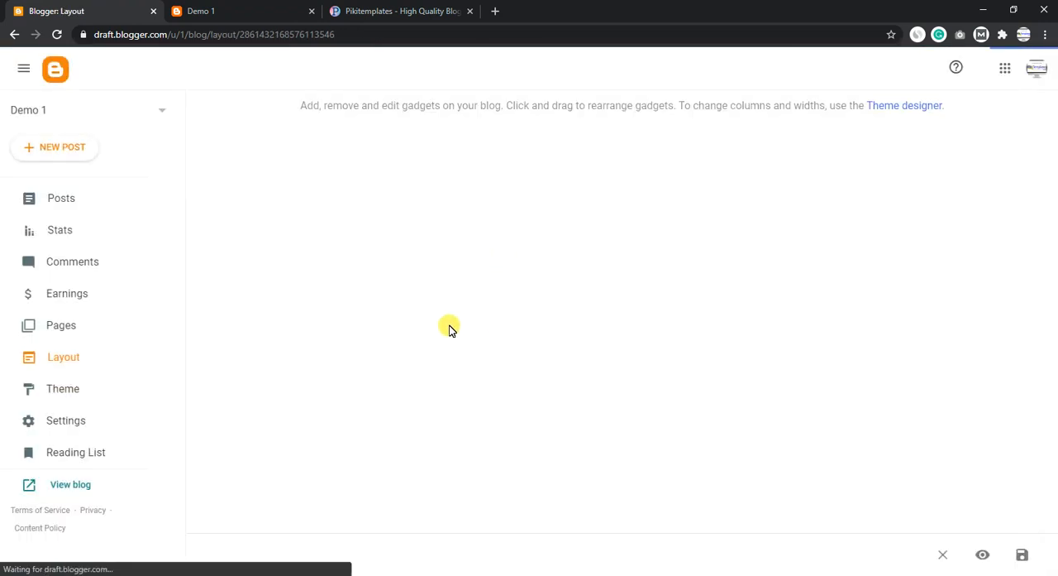
scroll(593, 225, "down", 3)
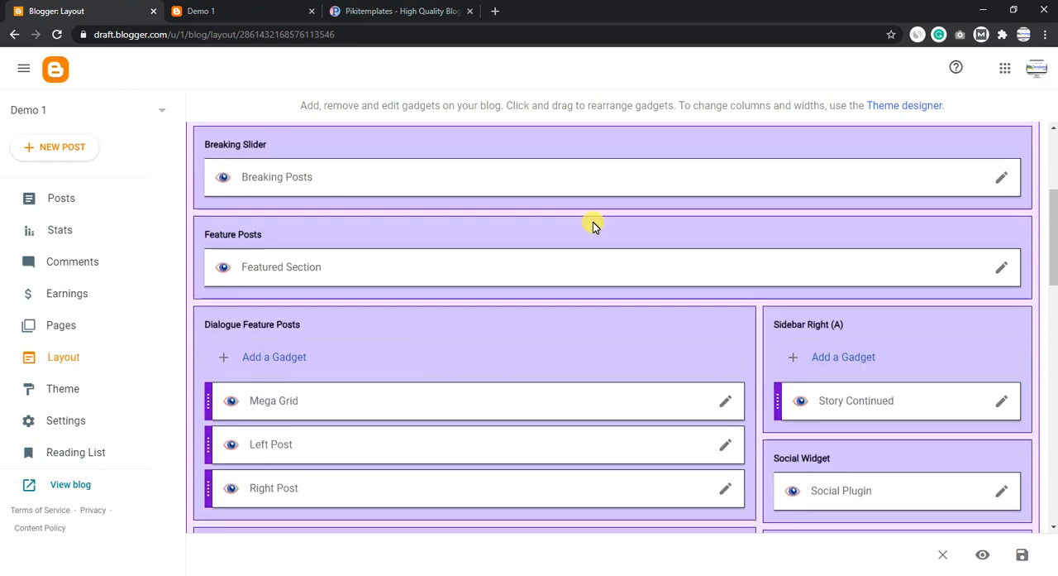
scroll(593, 288, "up", 2)
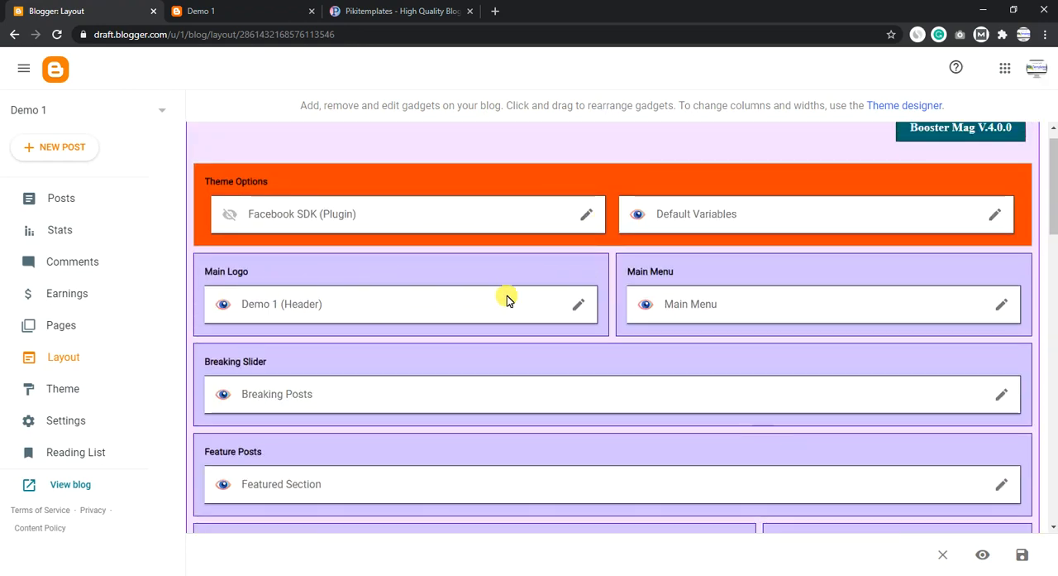
- Try removing the logo image in the Main Logo header gadget and close its settings without saving
left_click(579, 306)
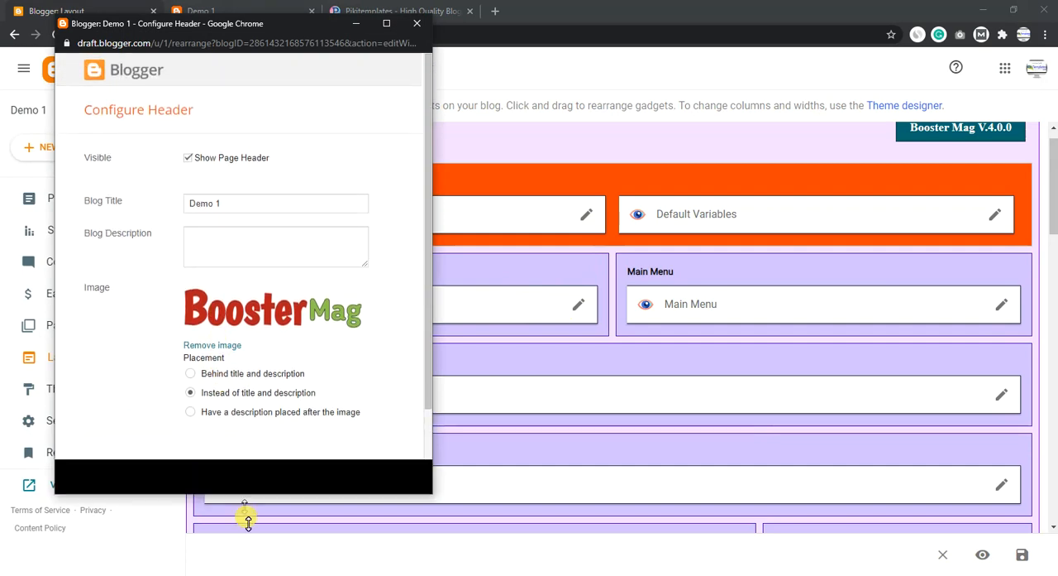
left_click(208, 345)
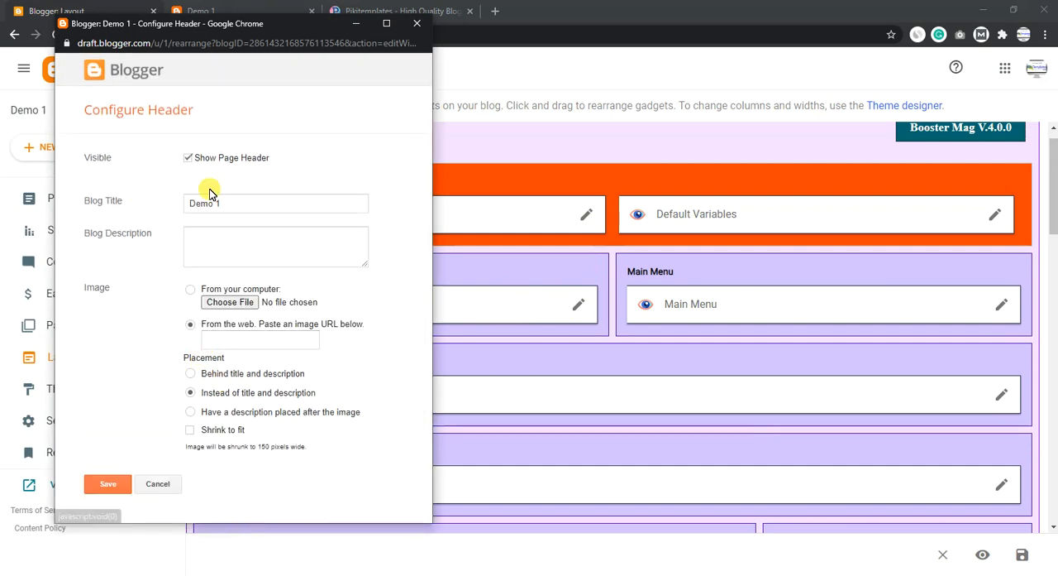
left_click(414, 25)
- Check the navigation menu on the Demo 1 blog and read the Main Menu section of the documentation
left_click(199, 11)
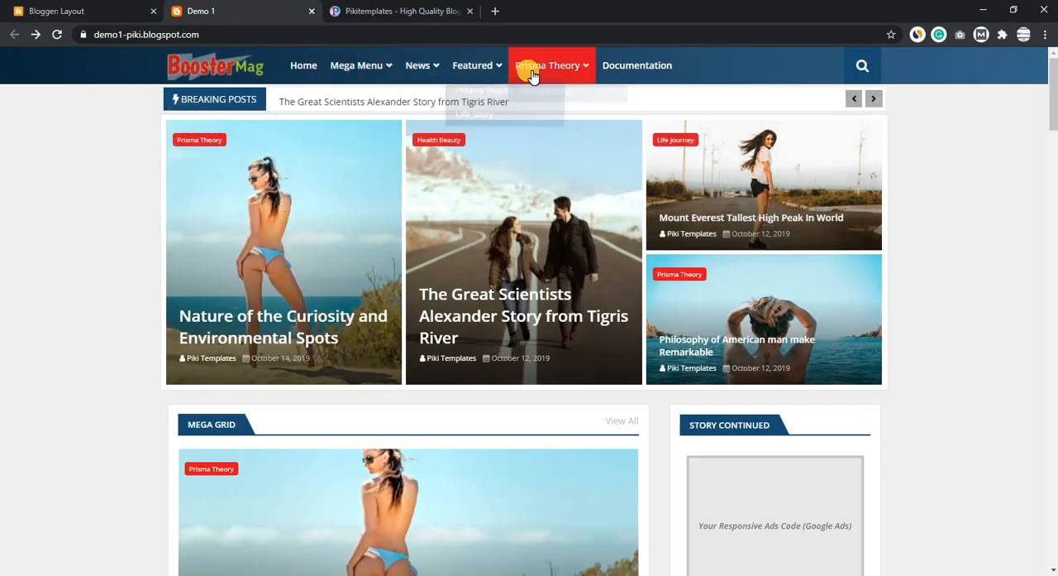
left_click(389, 11)
scroll(393, 300, "down", 6)
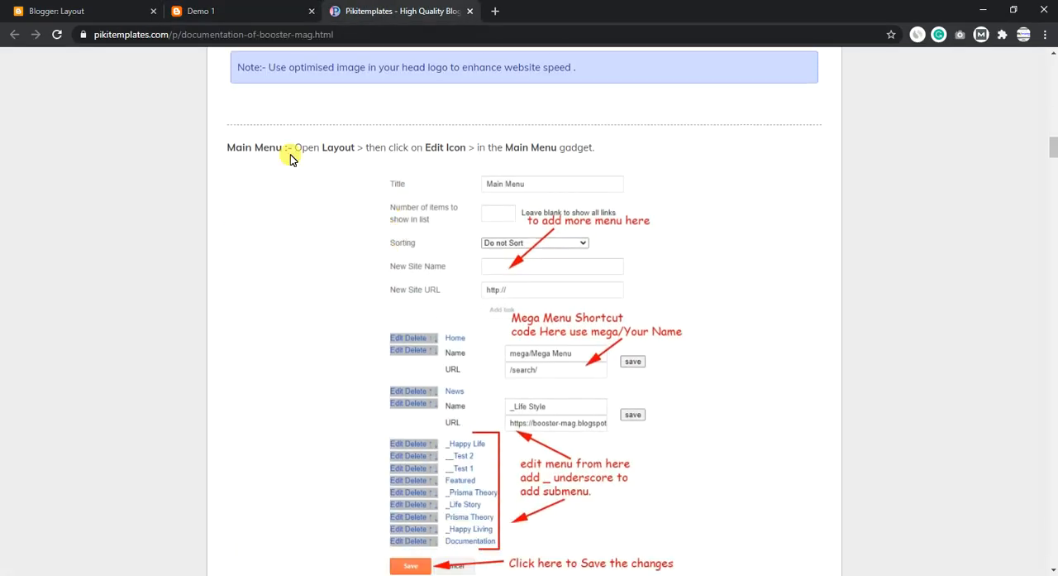
left_click_drag(235, 147, 626, 166)
left_click(612, 173)
scroll(548, 254, "down", 2)
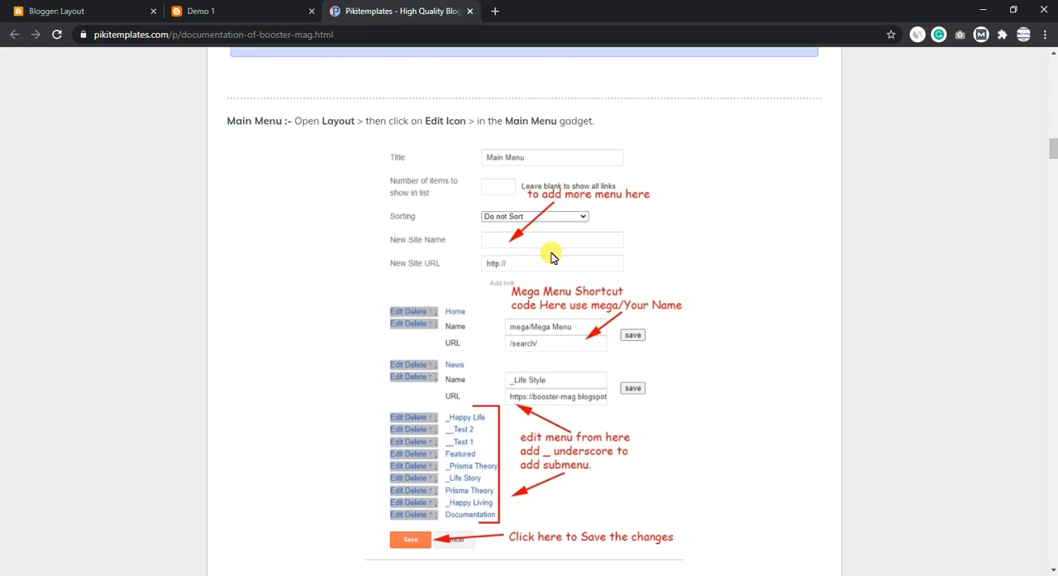
scroll(437, 359, "down", 5)
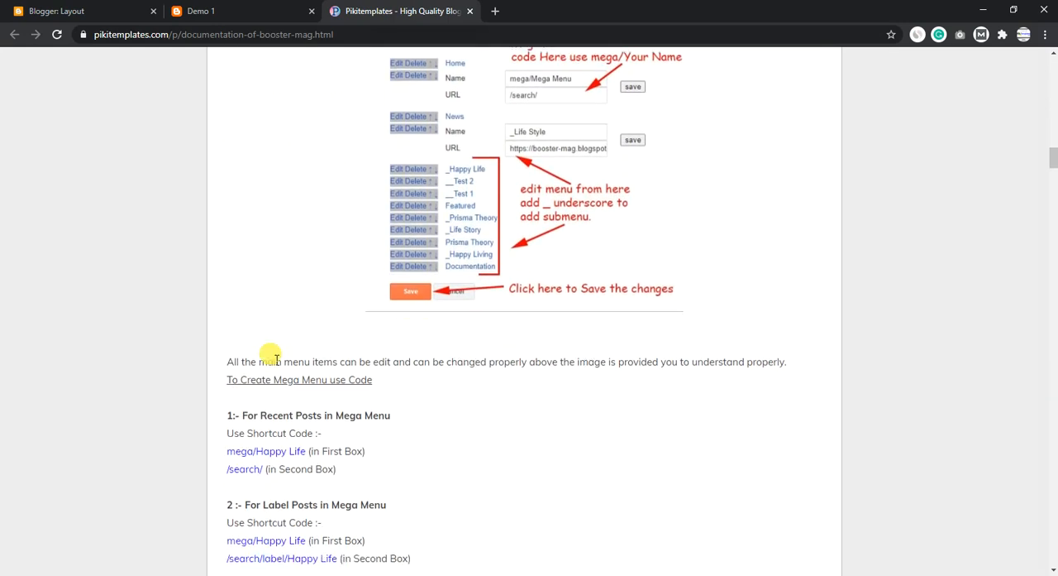
- Examine the documentation's mega menu shortcut codes for recent posts and label posts
left_click_drag(397, 324, 237, 314)
left_click_drag(407, 389, 279, 408)
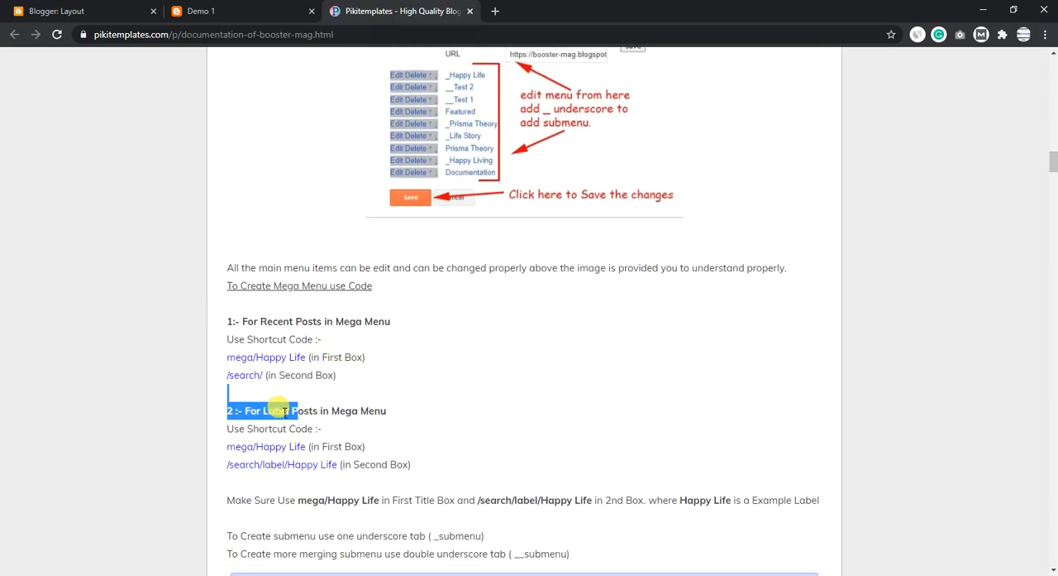
scroll(415, 366, "down", 2)
left_click_drag(361, 329, 273, 329)
left_click_drag(322, 294, 259, 296)
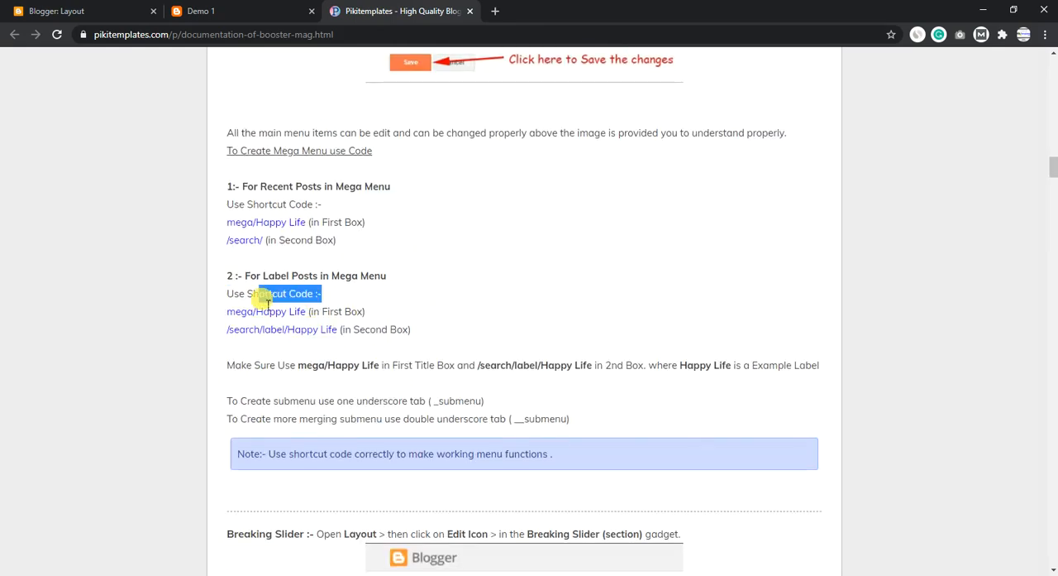
left_click_drag(347, 245, 268, 219)
- Look at the Mega Menu on the Demo 1 blog and open the Main Menu gadget's link list in an enlarged window
left_click(246, 6)
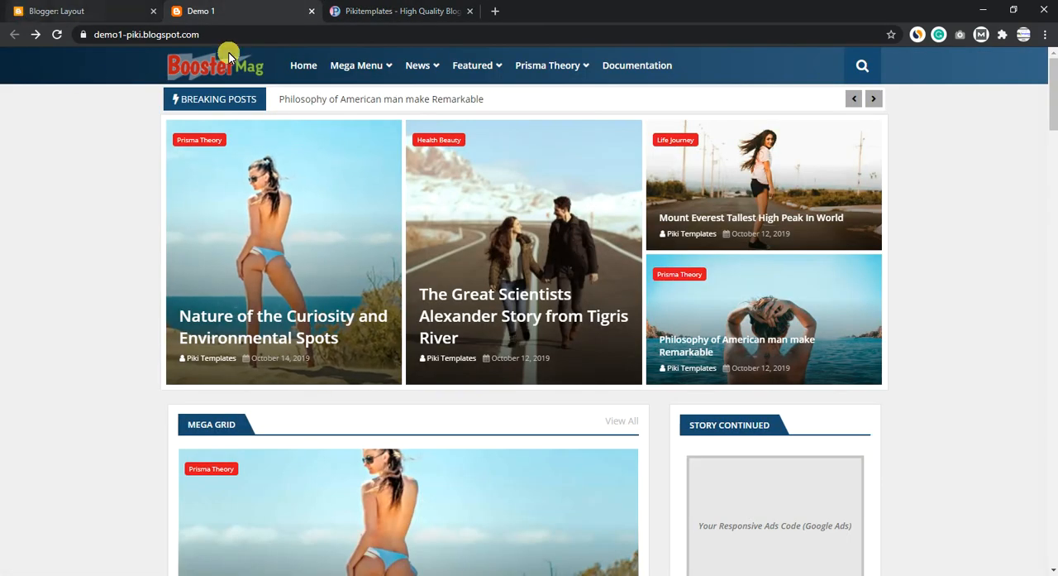
mouse_move(362, 76)
left_click(79, 8)
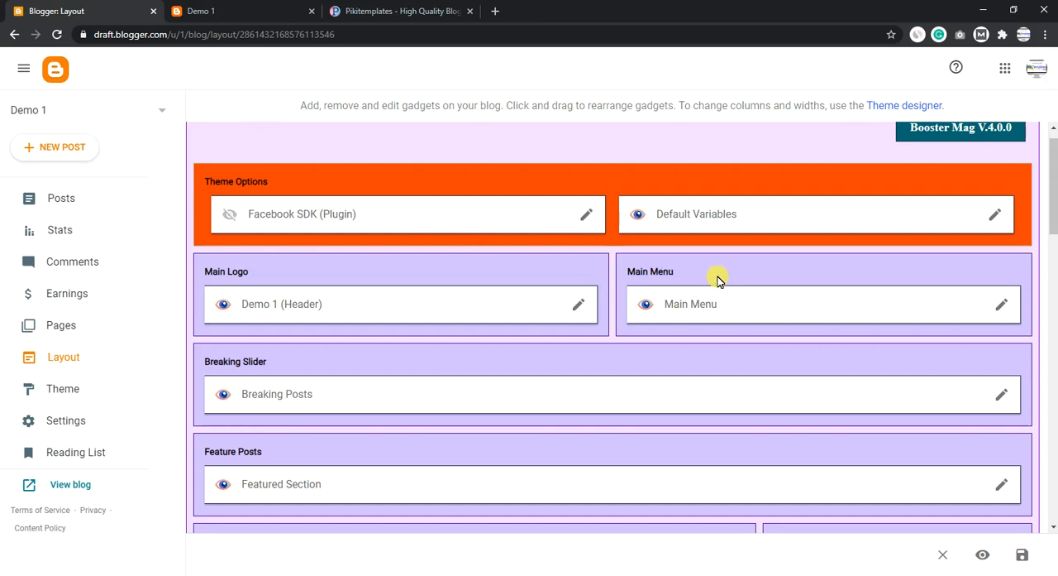
left_click(1001, 305)
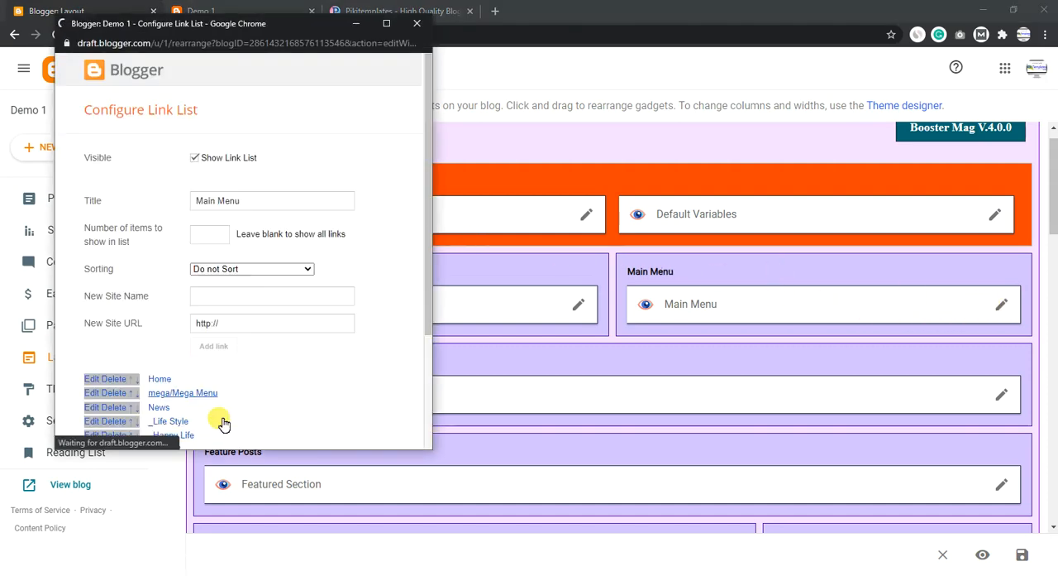
left_click_drag(232, 450, 246, 559)
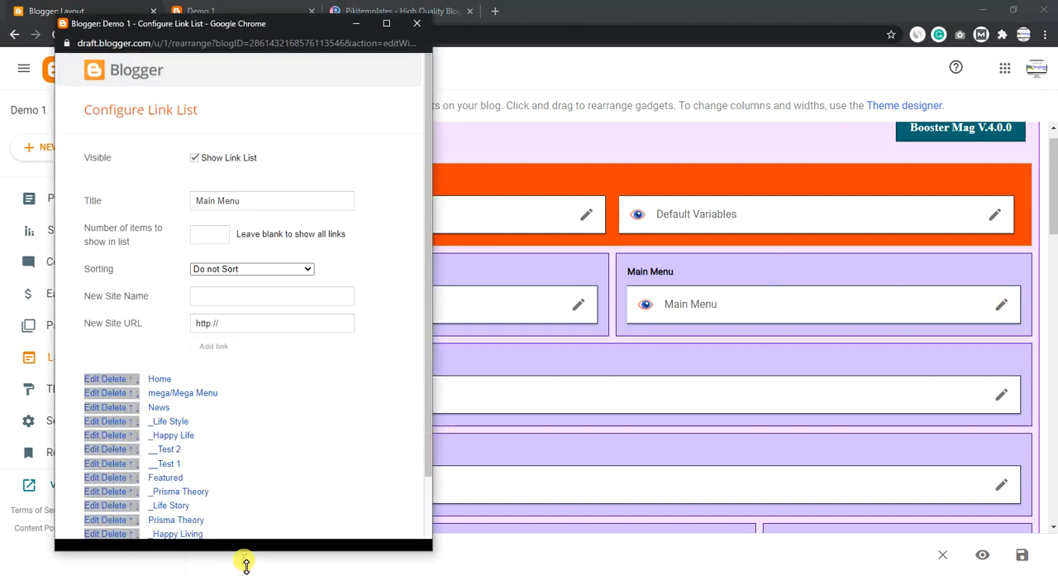
left_click_drag(296, 24, 527, 20)
- Change the URL of the mega/Mega Menu link to /search/All Govt Jobs
left_click(323, 380)
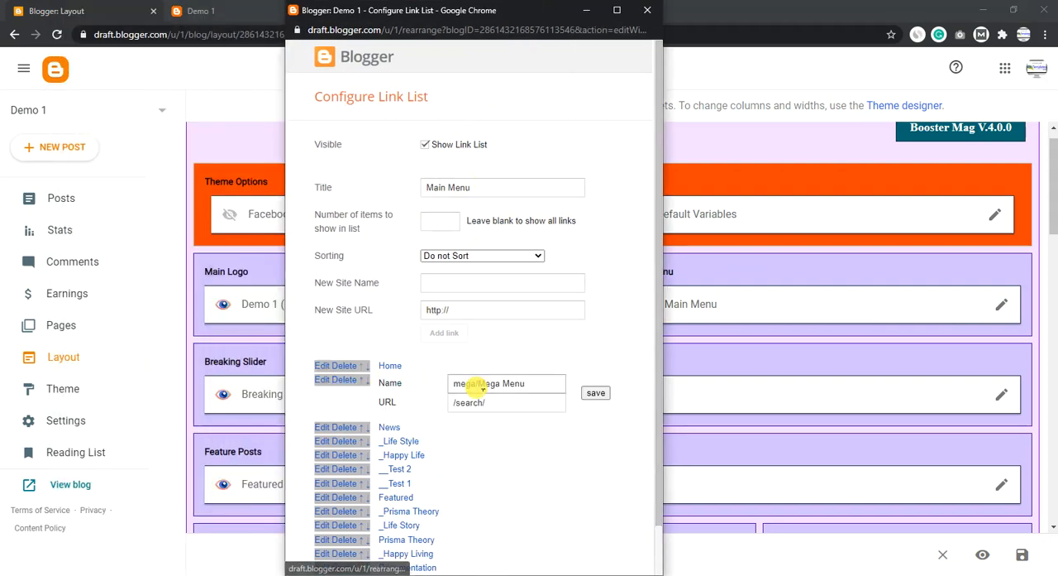
scroll(496, 364, "down", 1)
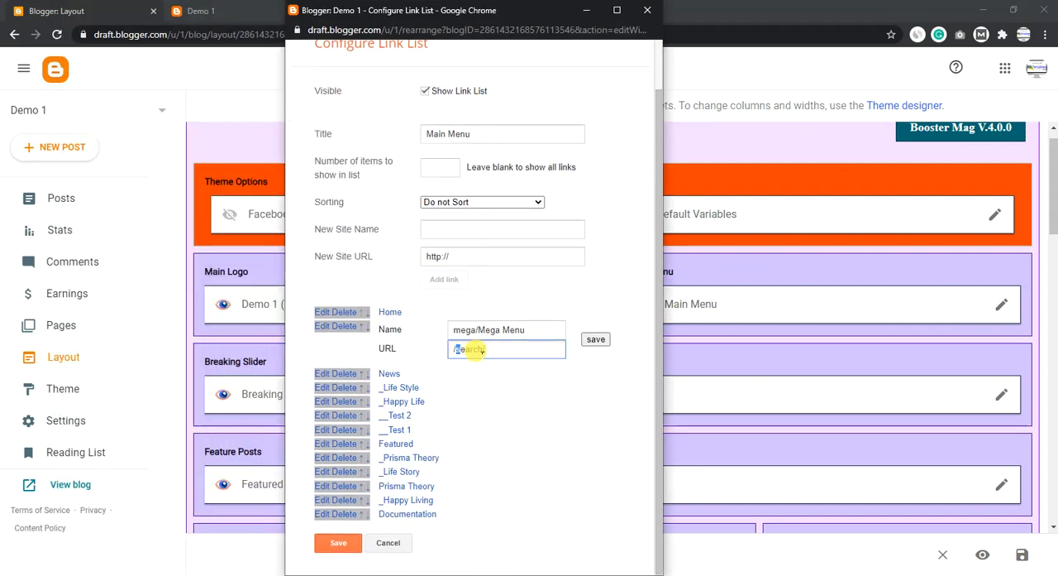
double_click(484, 329)
triple_click(473, 351)
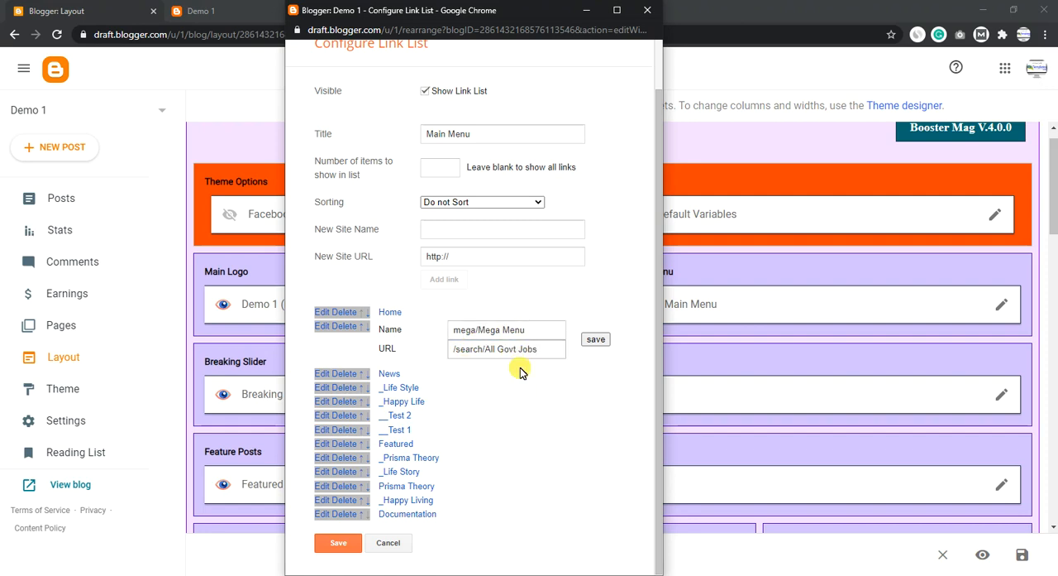
- Open the _Happy Life, Featured and __Test 1 links for editing and examine their names and URLs
left_click(325, 402)
scroll(404, 425, "down", 3)
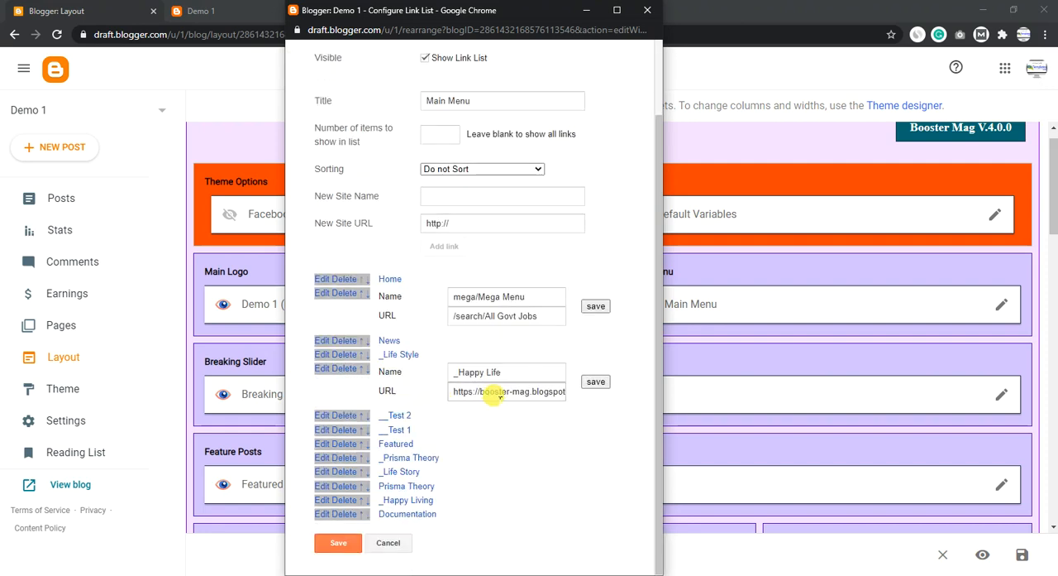
left_click_drag(508, 392, 407, 391)
left_click_drag(505, 374, 489, 374)
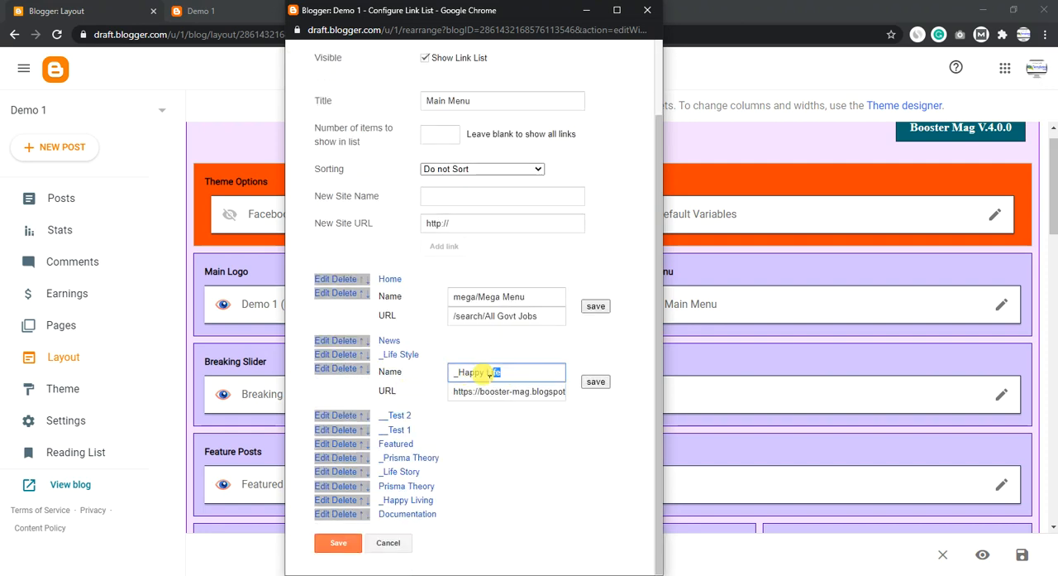
left_click(319, 443)
scroll(438, 438, "down", 1)
left_click_drag(495, 414, 383, 424)
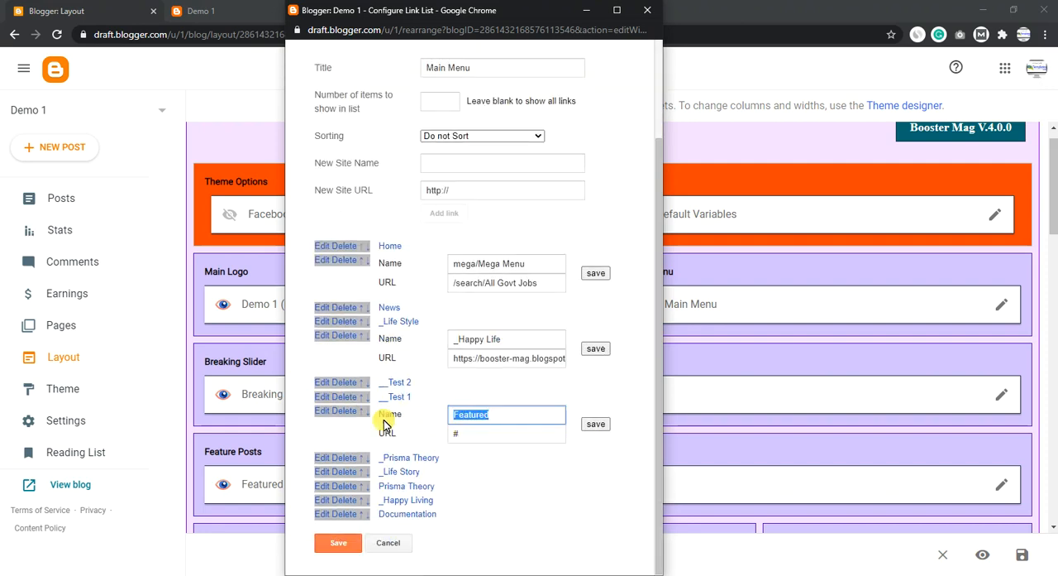
left_click(331, 400)
scroll(447, 402, "down", 2)
left_click_drag(515, 390, 465, 369)
- Apply the opened link entries in the Main Menu list and close the gadget's settings without saving it
left_click(595, 315)
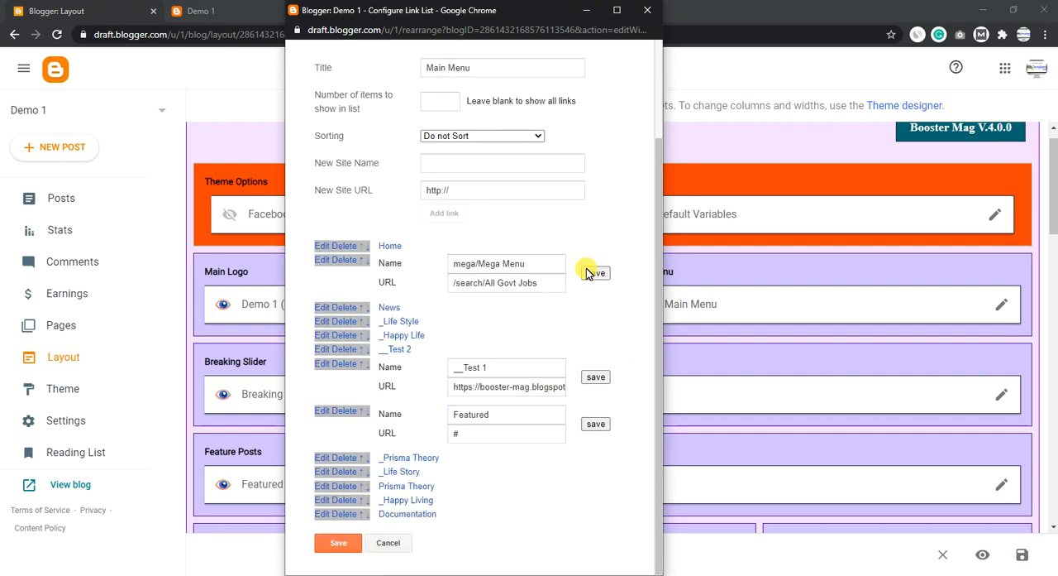
left_click(596, 272)
left_click(597, 376)
left_click(597, 423)
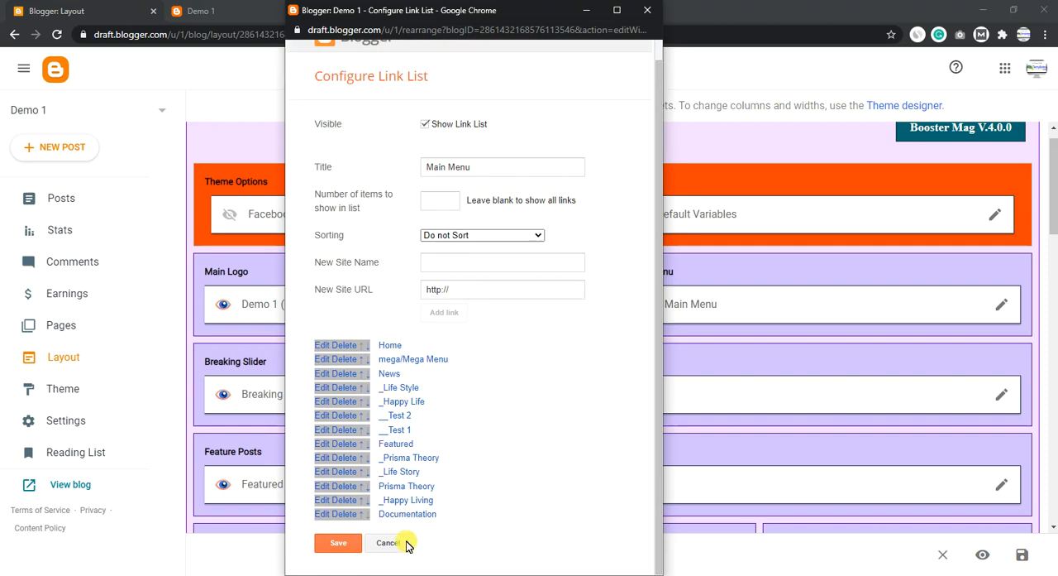
left_click(648, 12)
- View the Breaking Posts slider on the Demo 1 blog and read the documentation's Breaking Slider section with its recent posts shortcut code
left_click(281, 7)
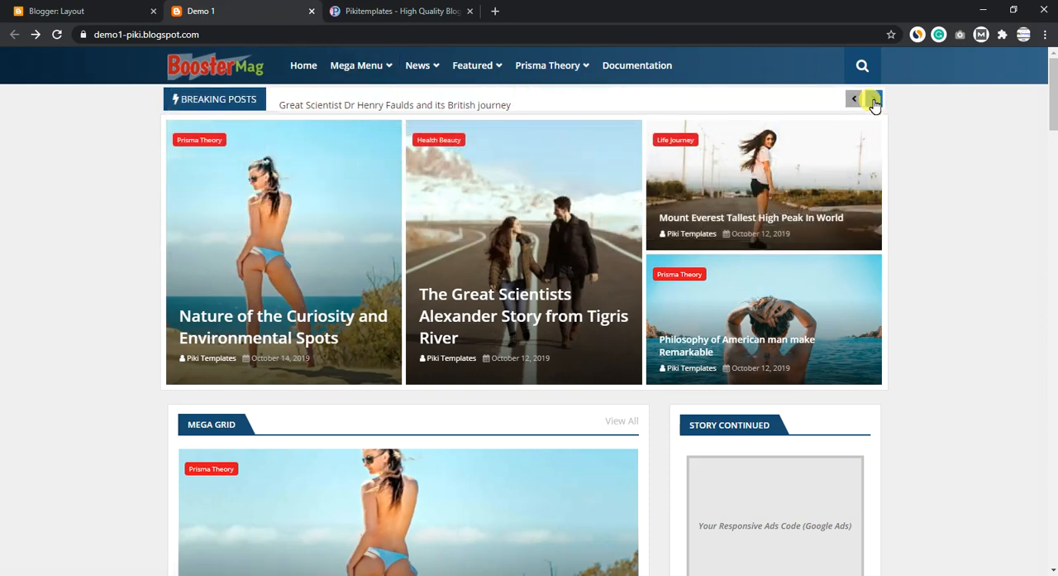
left_click(374, 11)
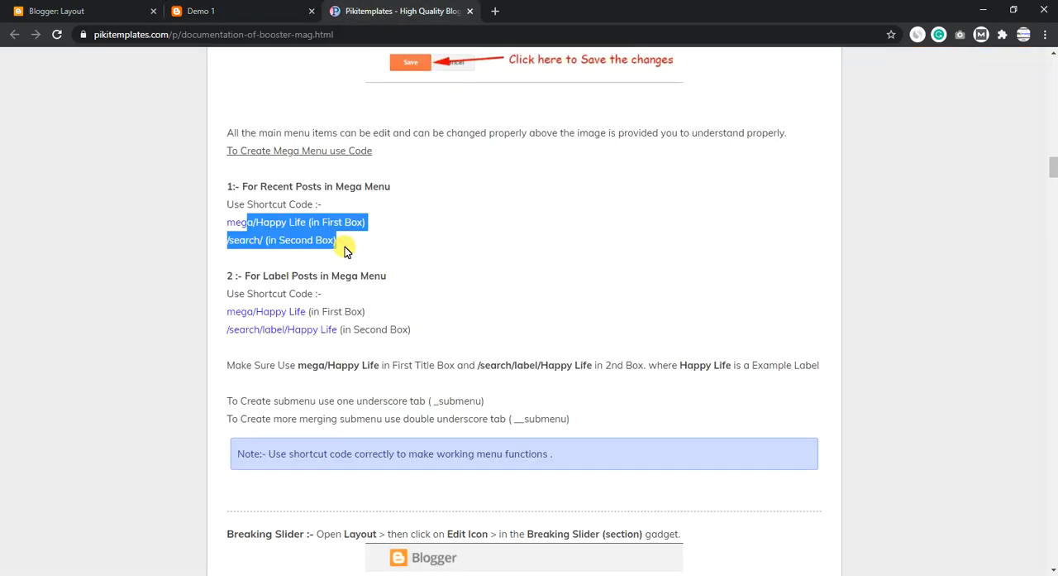
scroll(346, 251, "down", 5)
left_click_drag(234, 73, 584, 187)
scroll(350, 348, "down", 2)
left_click_drag(331, 368, 230, 364)
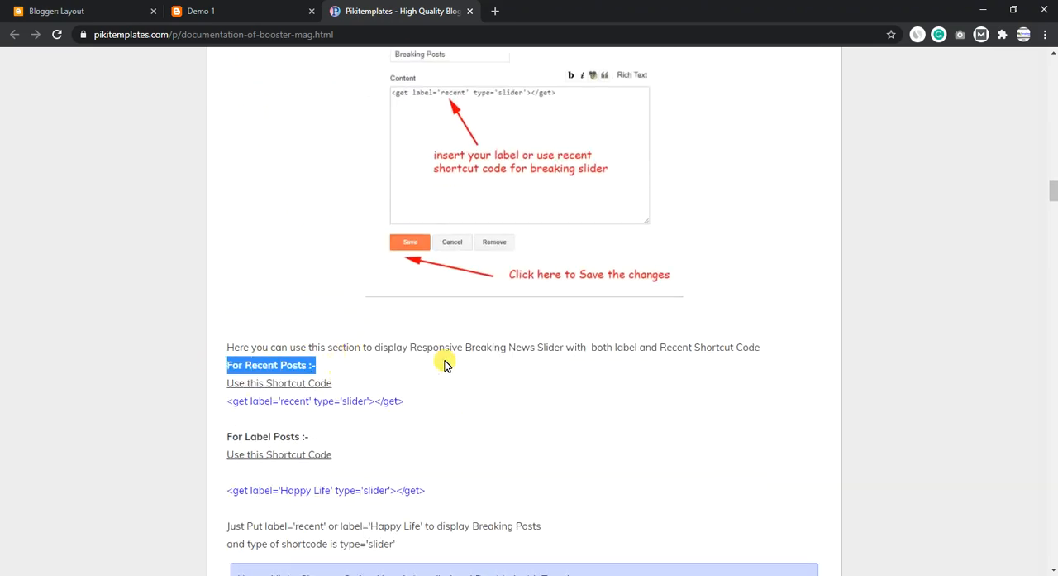
- Read the documentation's Breaking Slider shortcut codes for recent and label posts and compare them with the Demo 1 blog's slider
scroll(444, 362, "down", 2)
triple_click(334, 249)
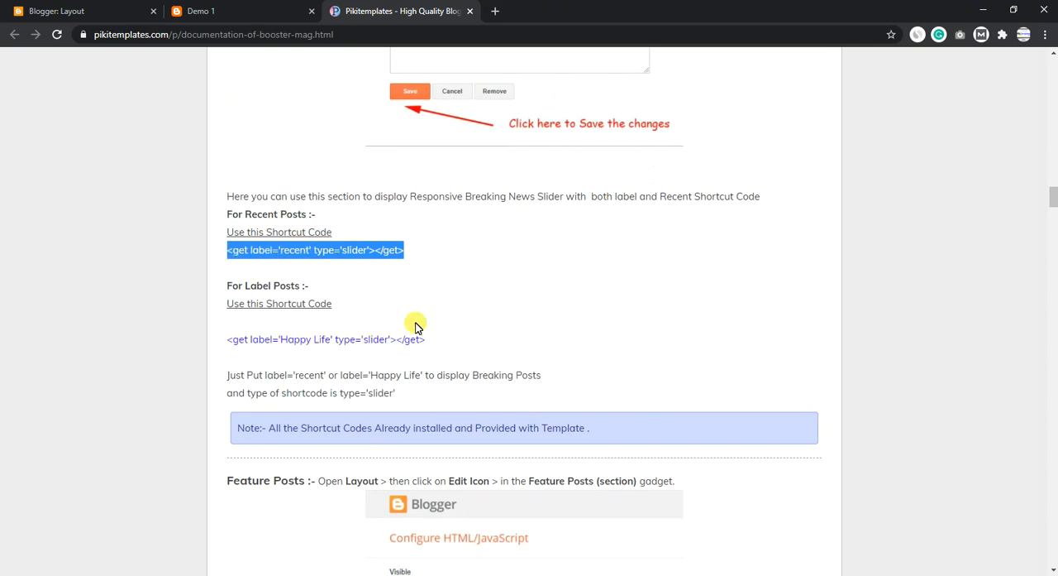
scroll(415, 326, "down", 1)
left_click_drag(428, 261, 219, 263)
left_click(456, 193)
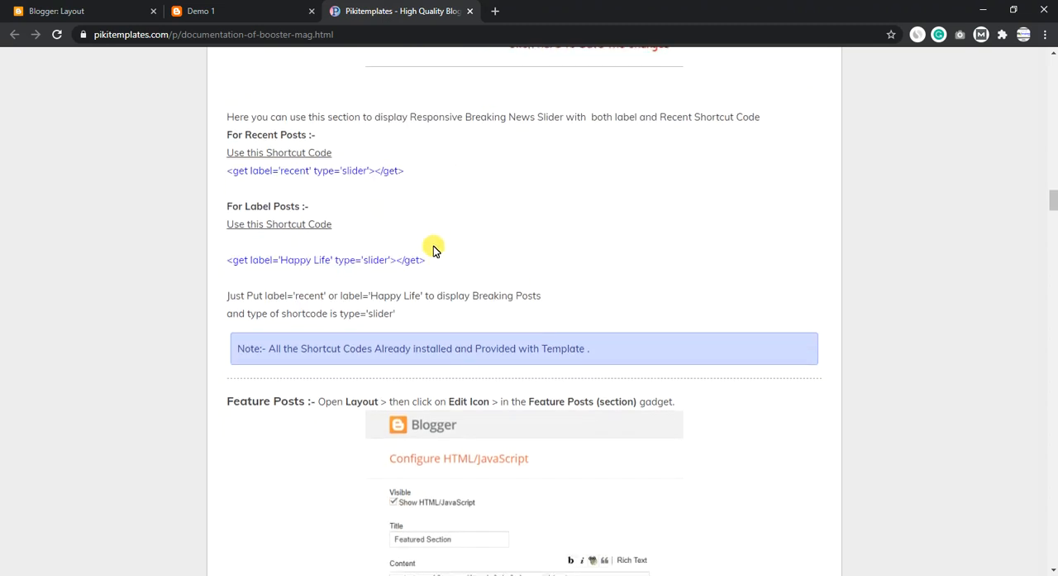
scroll(435, 250, "down", 1)
left_click_drag(407, 271, 310, 252)
left_click(455, 158)
left_click(253, 6)
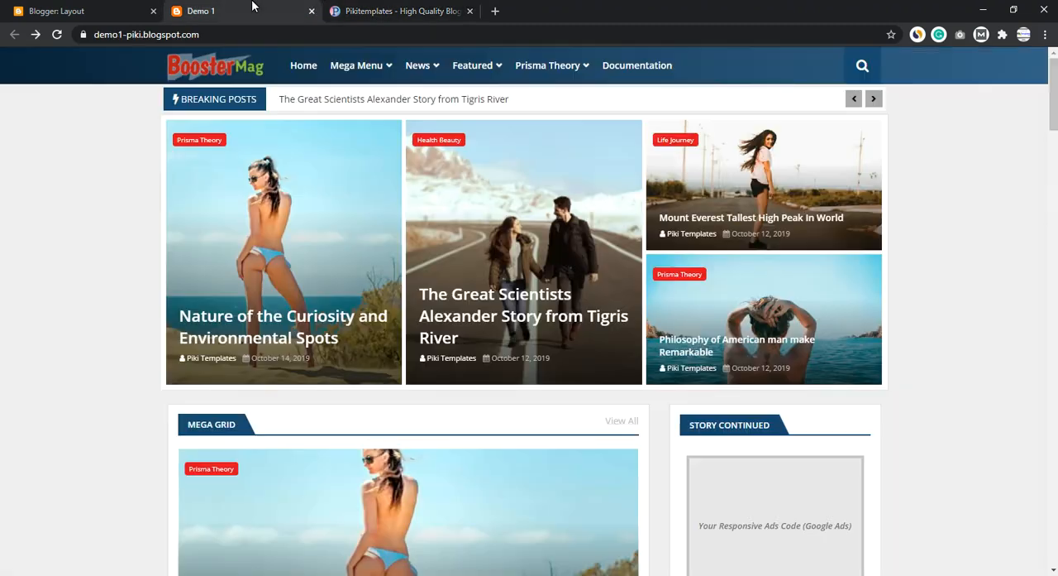
- Set the label in the Breaking Posts gadget's slider shortcode to Prisma Theory, then close the gadget without saving
left_click(50, 7)
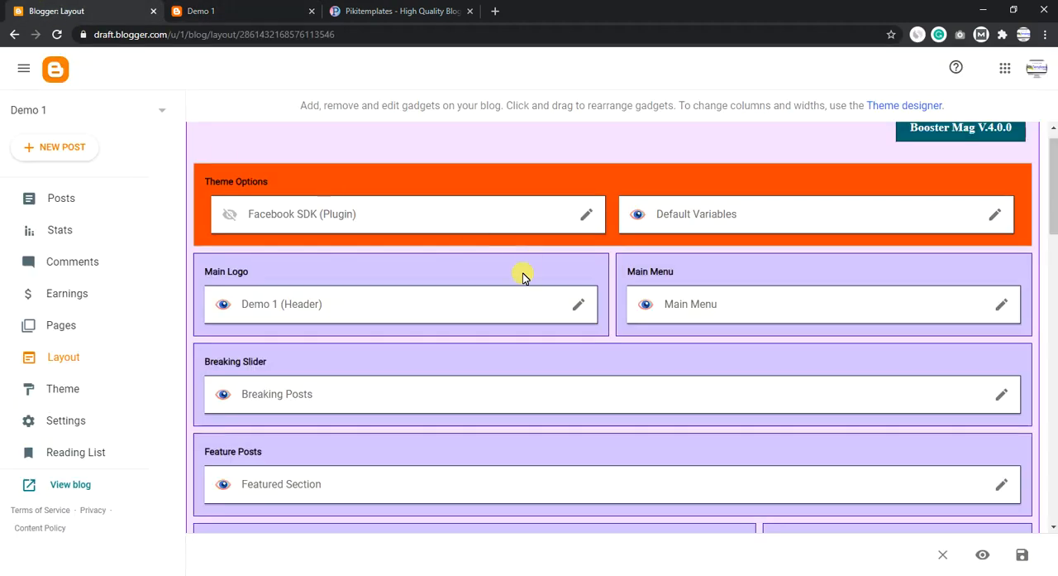
scroll(523, 277, "down", 1)
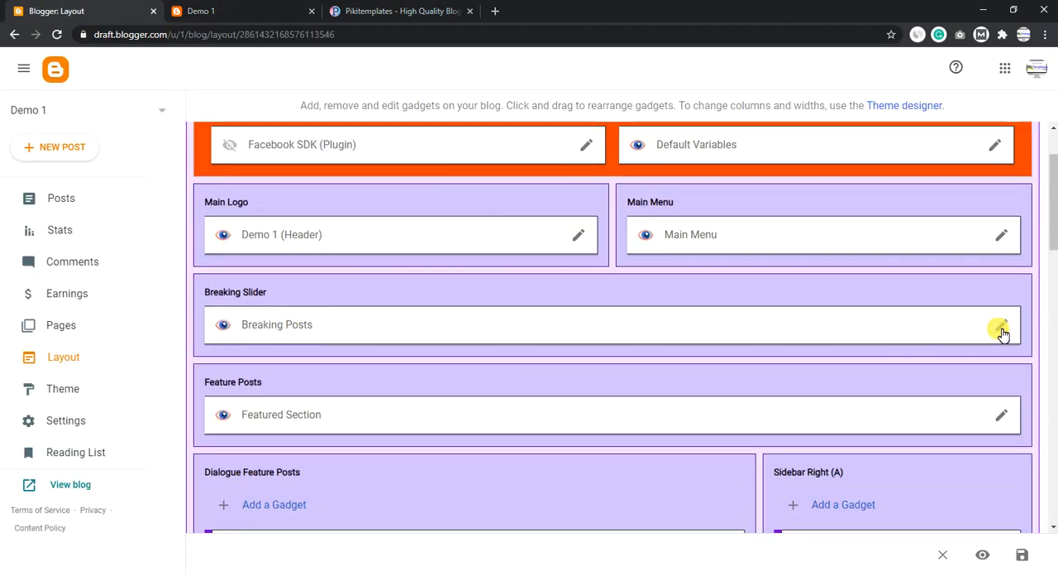
left_click(1001, 328)
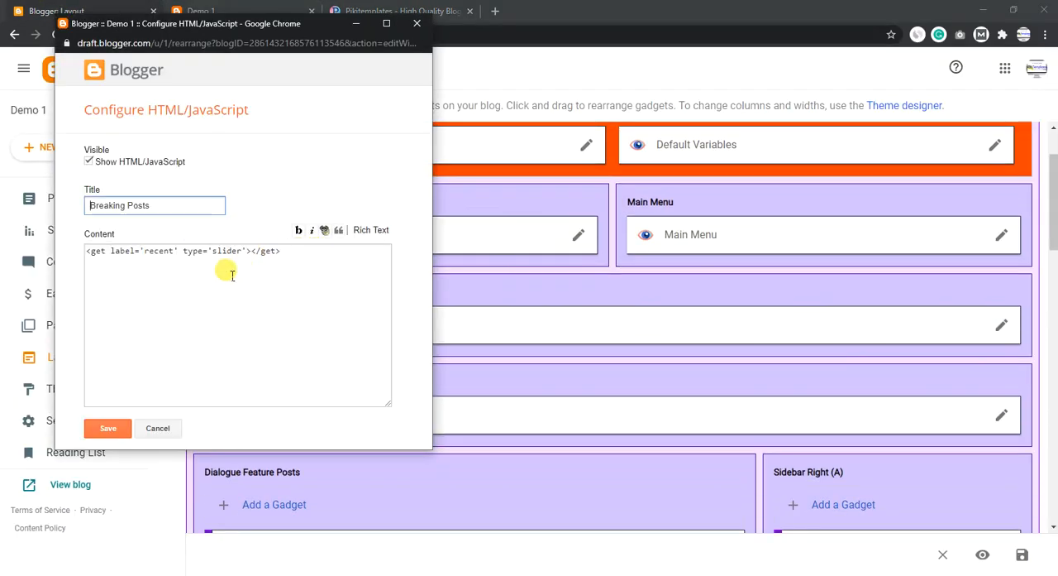
left_click_drag(300, 256, 51, 252)
left_click(179, 258)
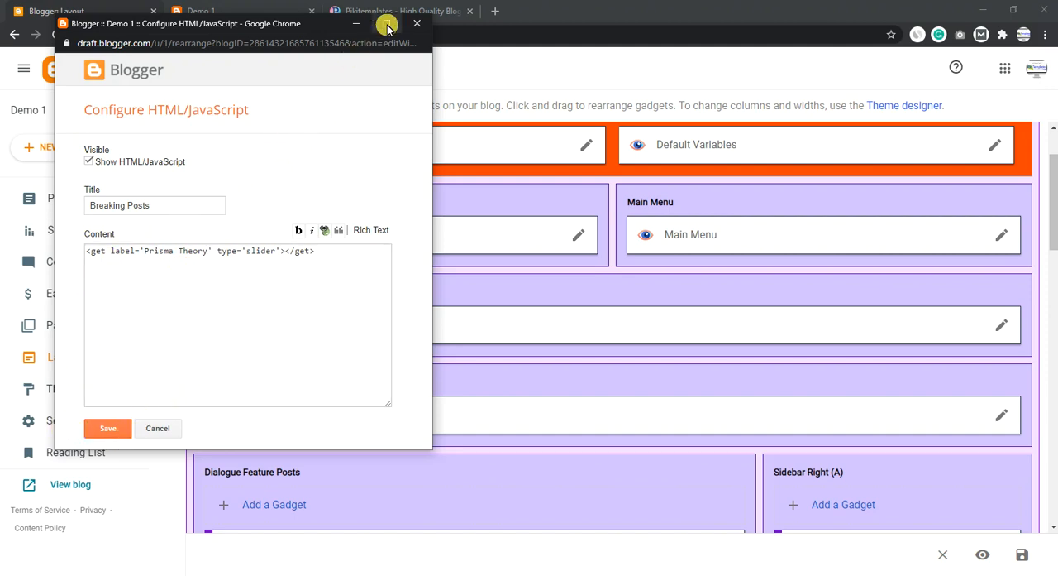
left_click(416, 23)
left_click(306, 115)
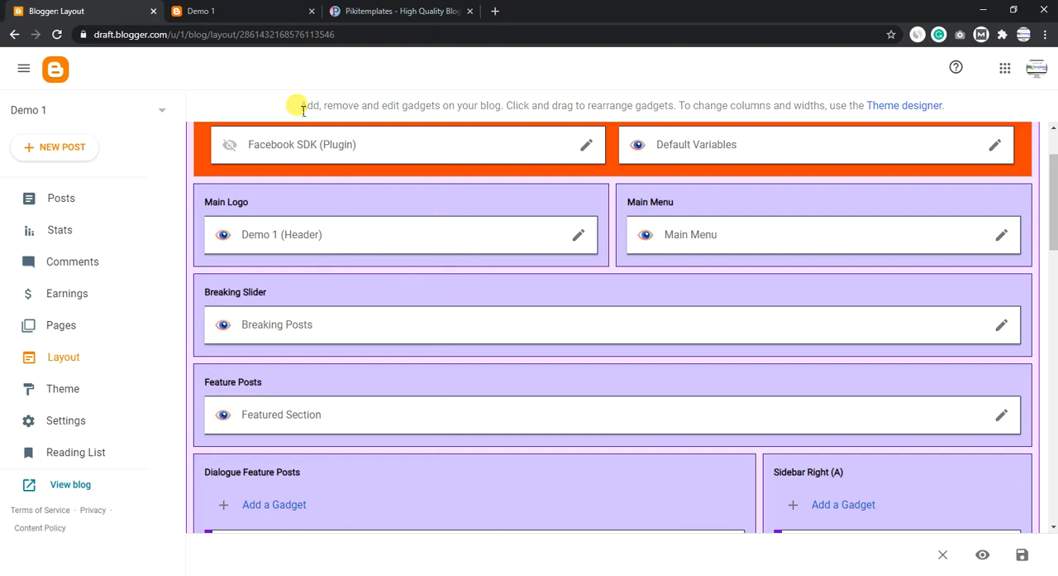
- Examine the featured posts on the Demo 1 blog and read the documentation's Feature Posts section with its recent and label shortcut codes
left_click(232, 10)
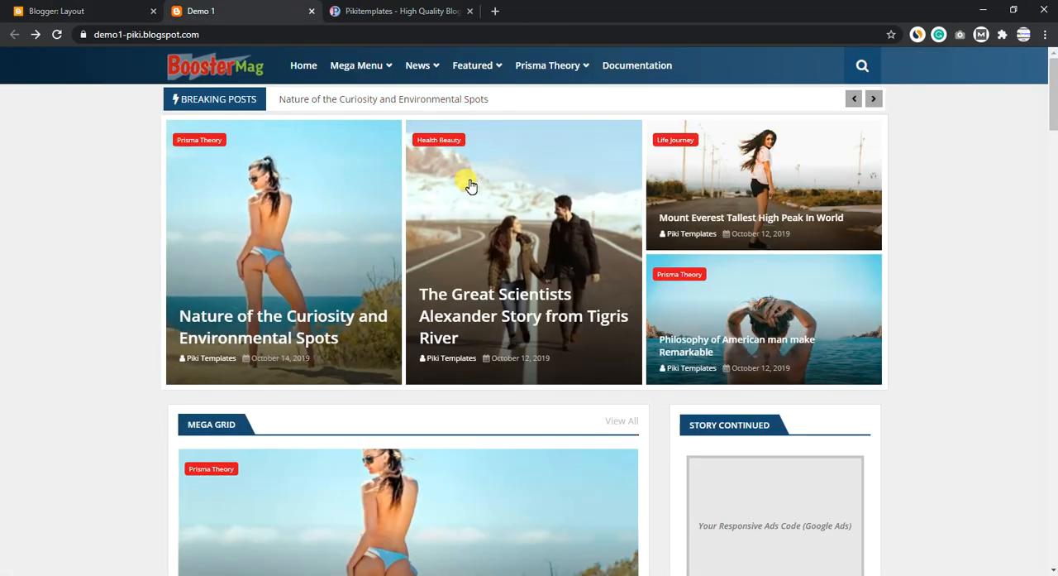
left_click(395, 11)
scroll(416, 362, "down", 3)
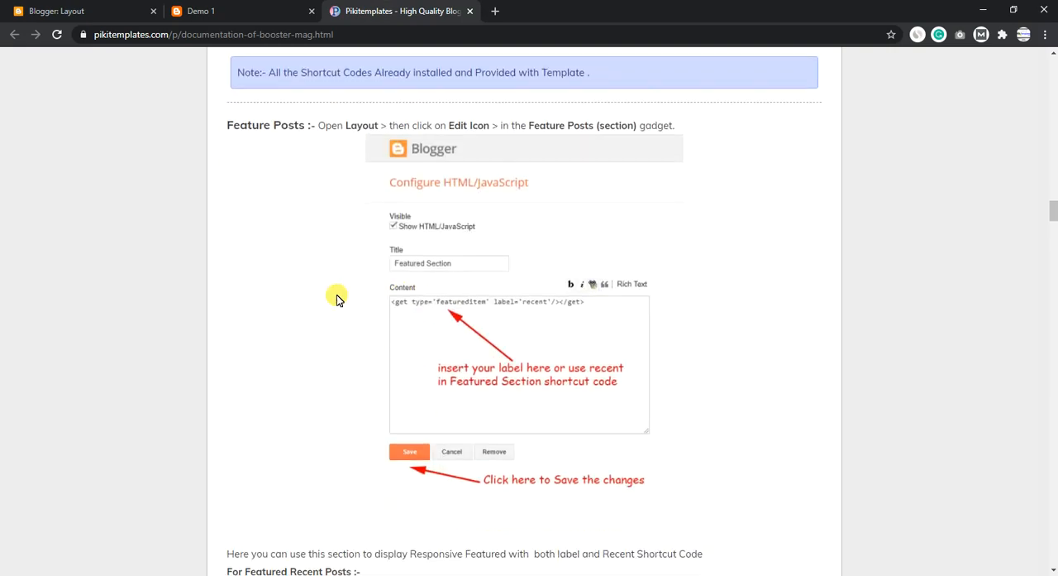
left_click_drag(228, 125, 664, 122)
scroll(633, 207, "down", 2)
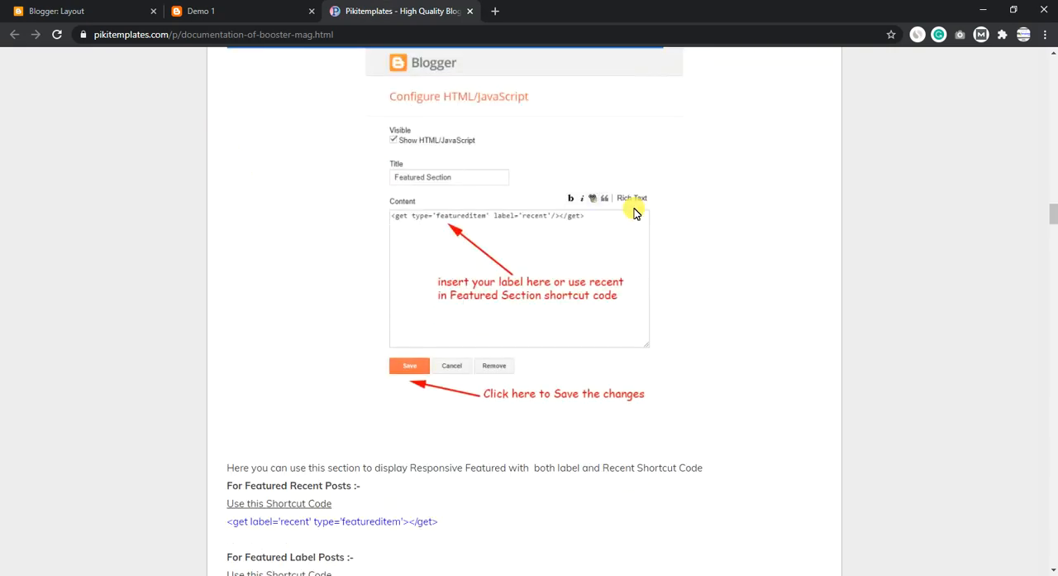
left_click_drag(362, 398, 243, 386)
scroll(413, 347, "down", 3)
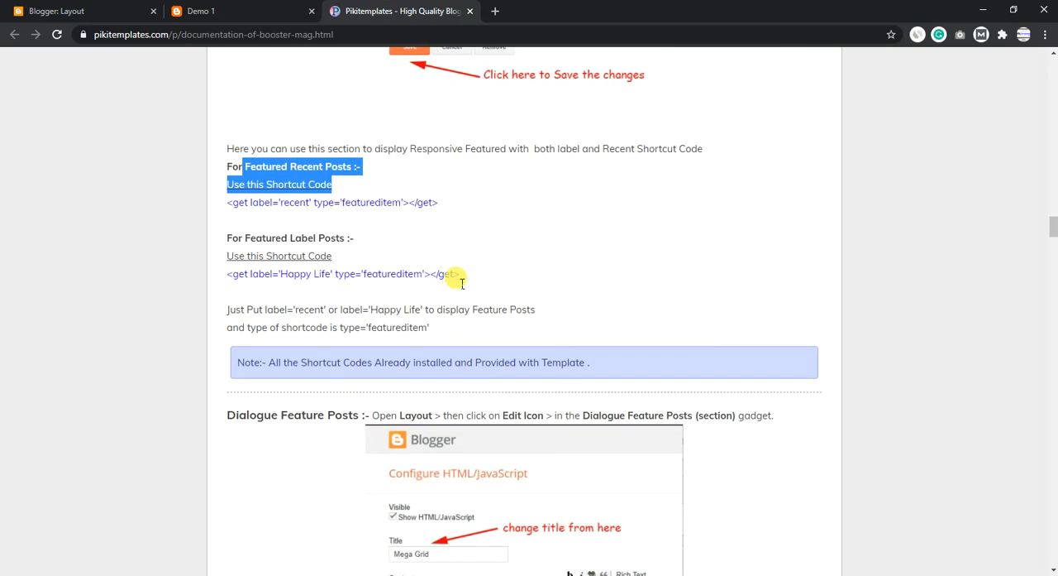
left_click_drag(461, 276, 174, 295)
left_click(465, 189)
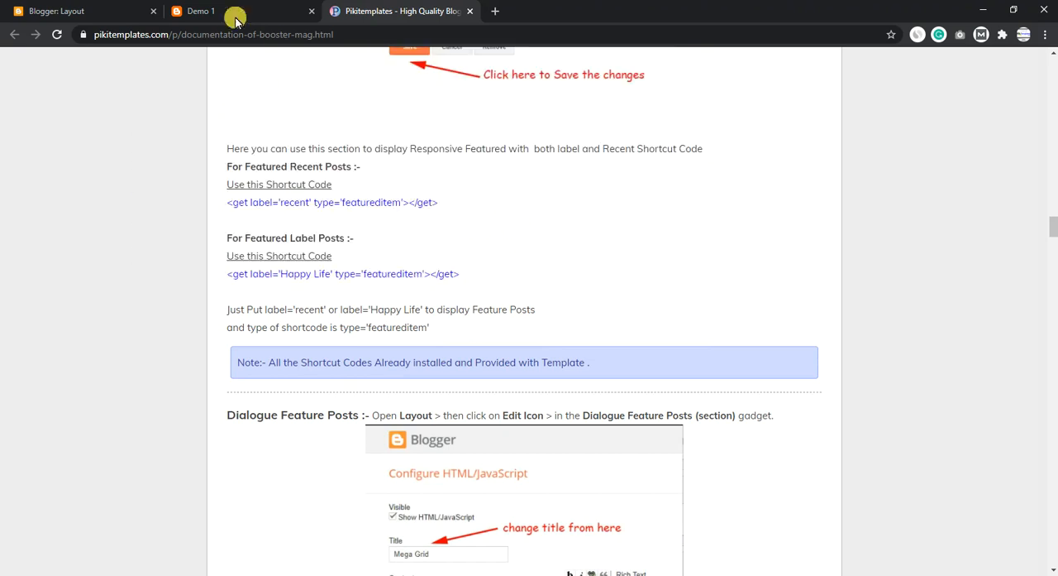
left_click(235, 13)
- Set the label in the Featured Section gadget's featureditem shortcode to Prisma Theory and discard the change by closing the gadget
left_click(42, 7)
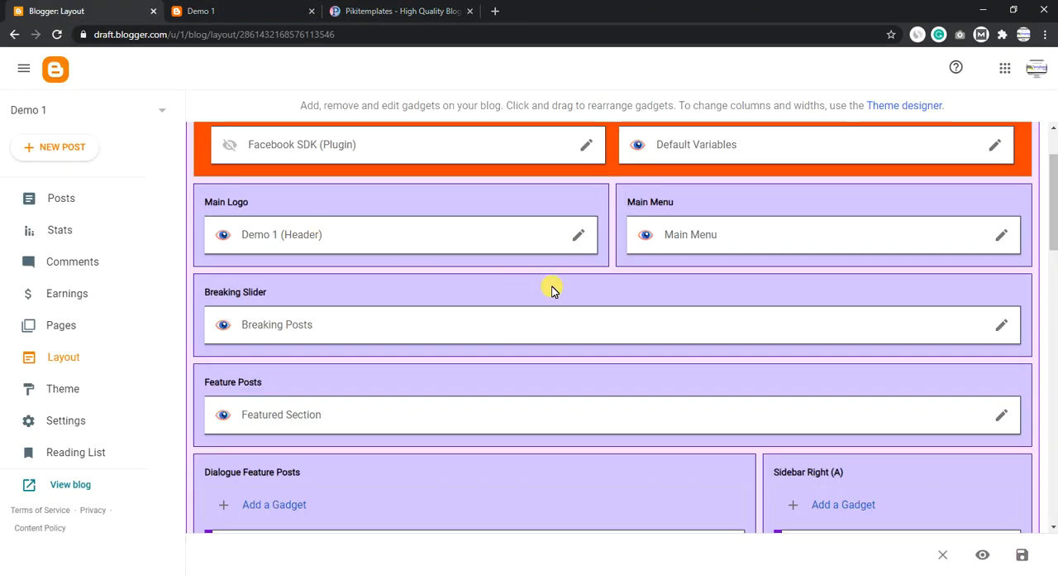
scroll(529, 281, "down", 1)
scroll(463, 294, "down", 1)
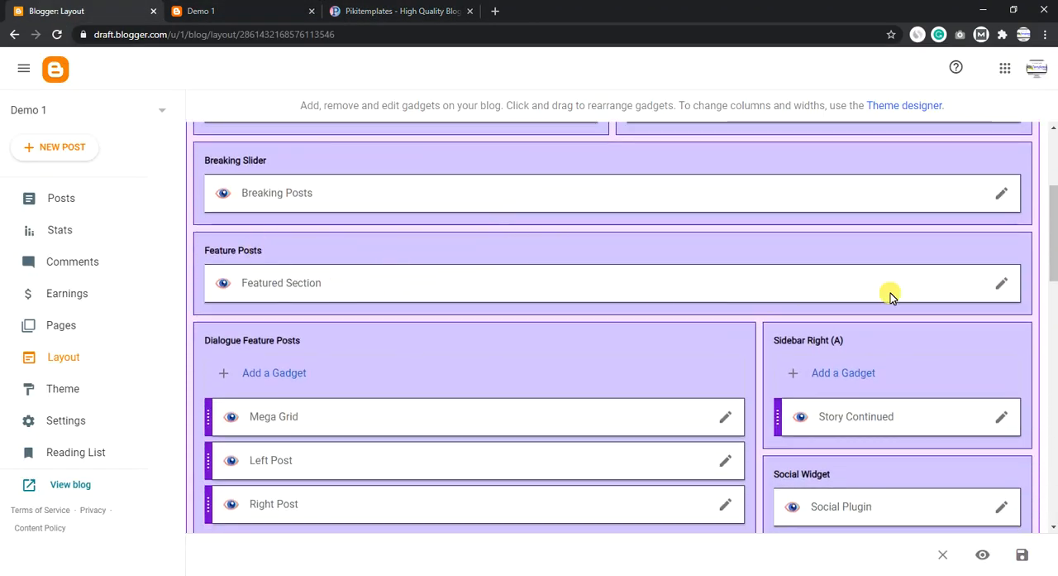
left_click(1004, 286)
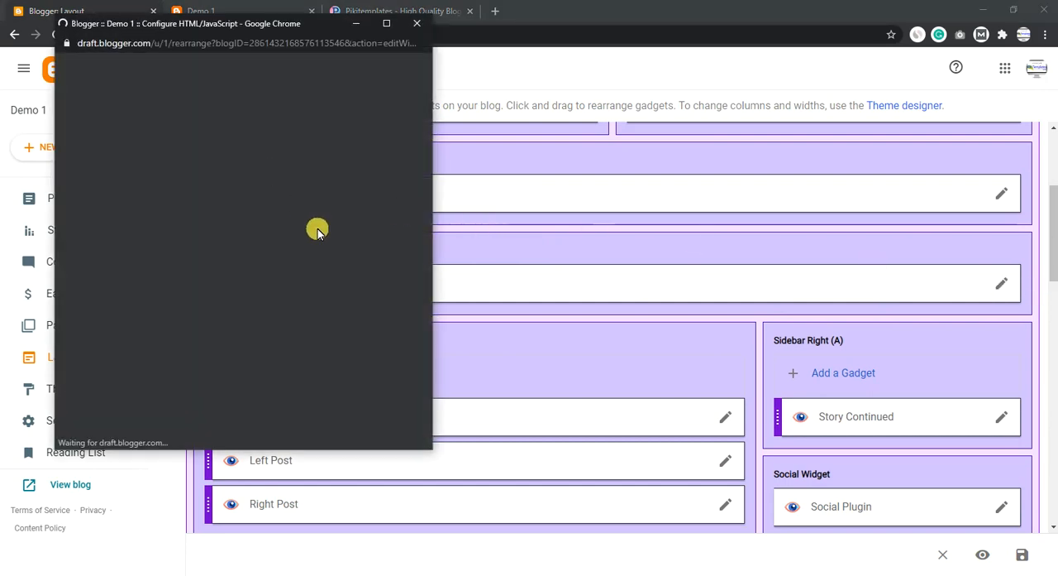
left_click_drag(314, 252, 46, 257)
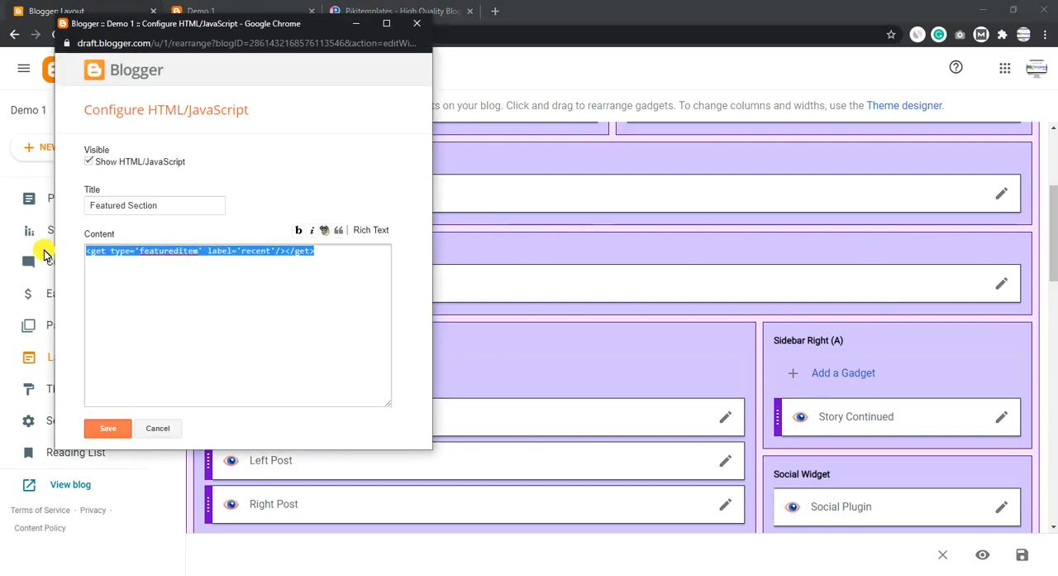
left_click(274, 256)
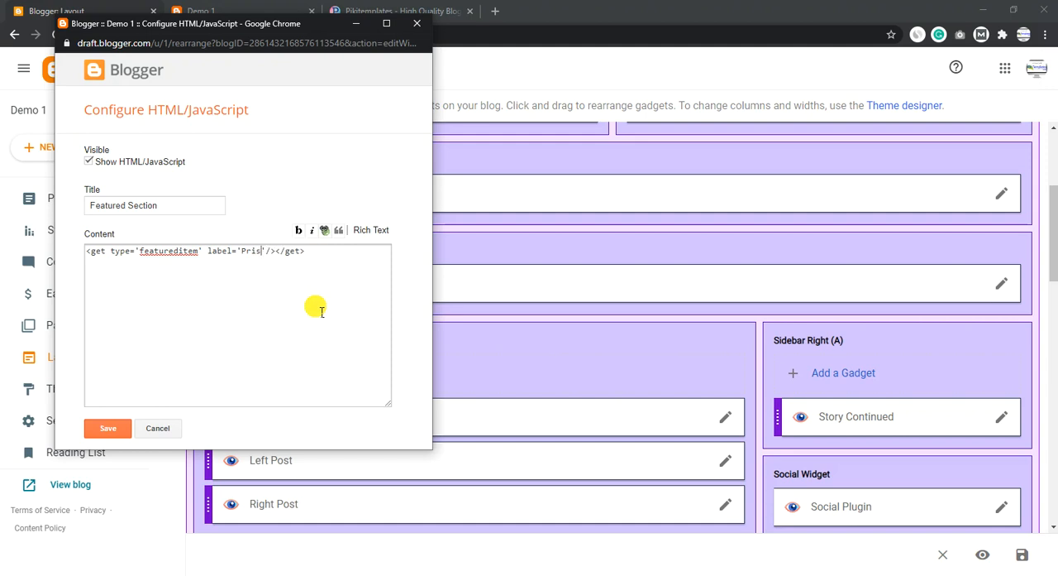
type("Prisma Theory")
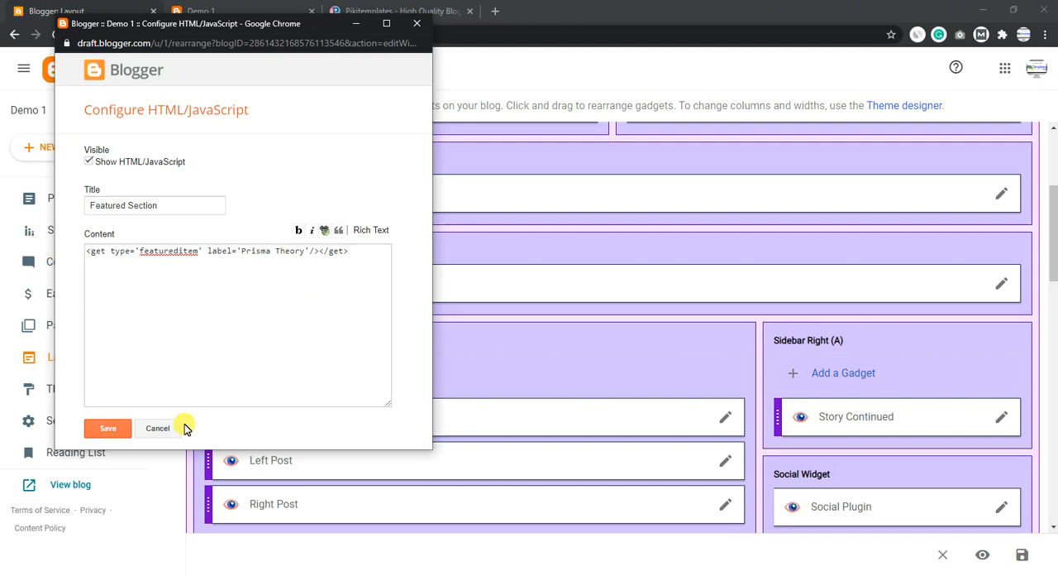
left_click(417, 23)
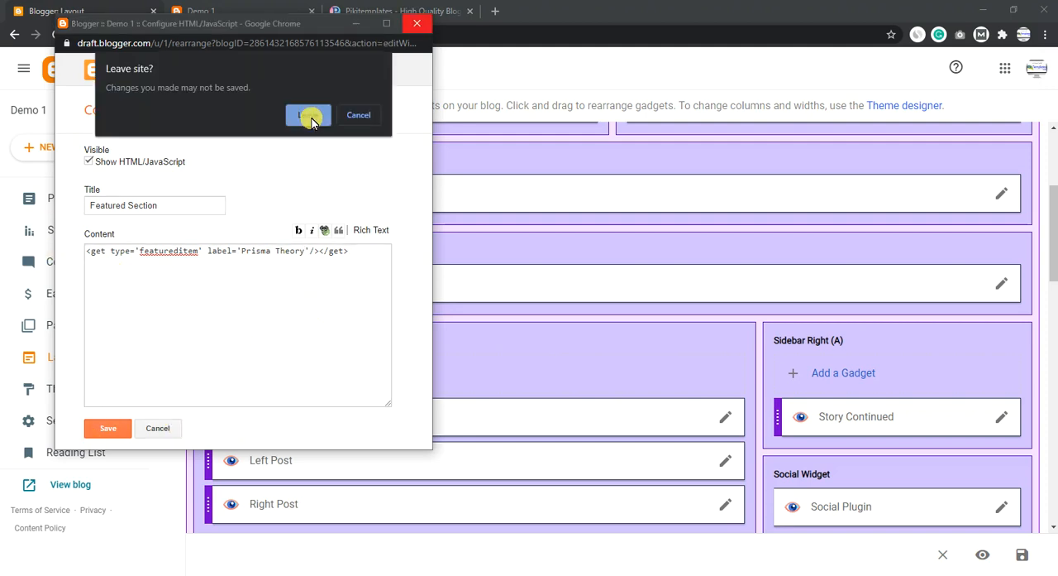
left_click(308, 115)
- Read the documentation's Dialogue Feature Posts section with its Mega Grid shortcut codes and examine the Mega Grid on the Demo 1 blog
left_click(267, 6)
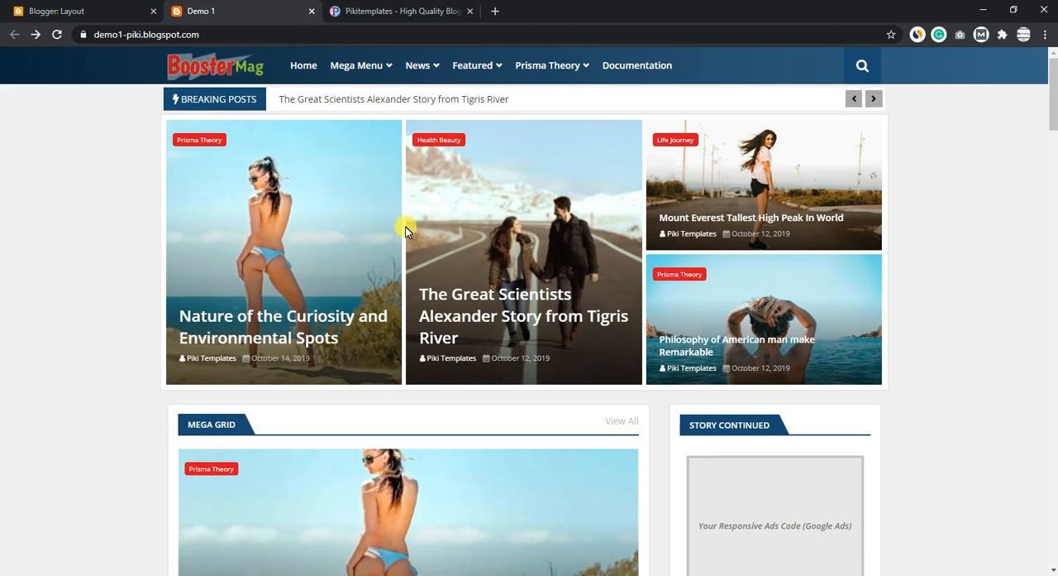
scroll(406, 230, "down", 4)
left_click(380, 11)
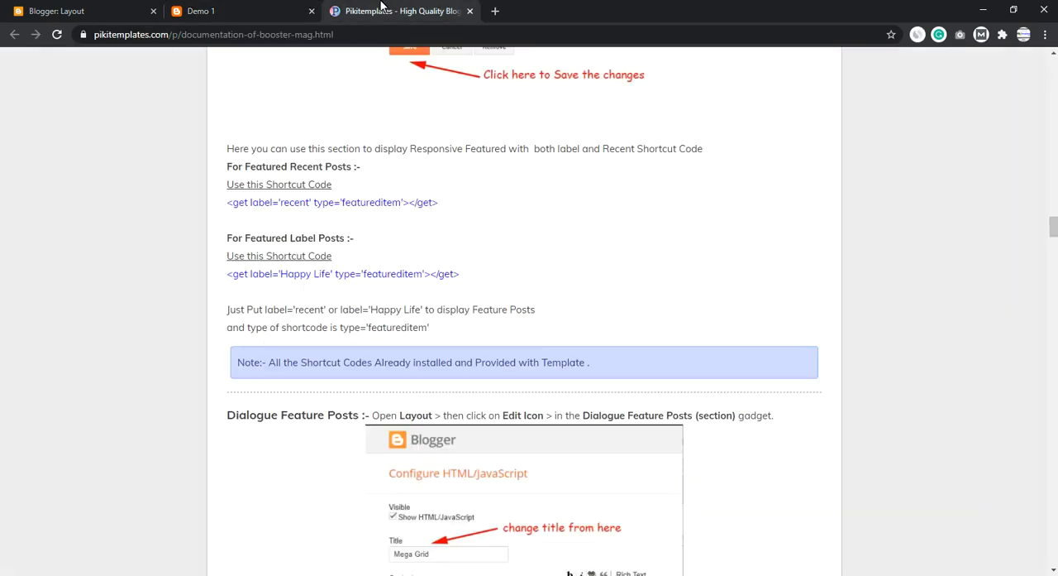
scroll(472, 220, "down", 2)
left_click_drag(235, 87, 751, 73)
left_click_drag(788, 126, 242, 131)
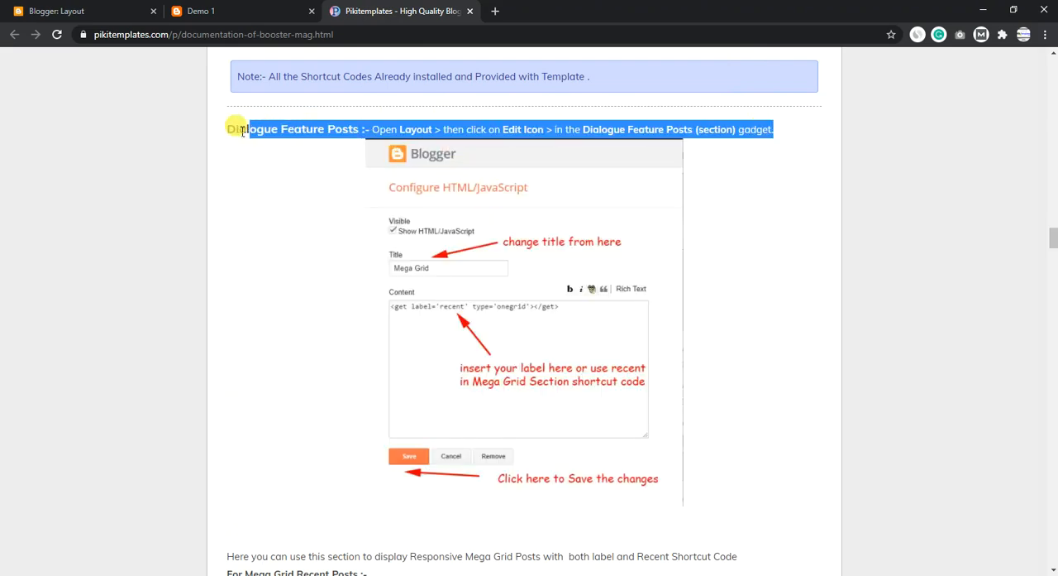
scroll(473, 253, "down", 4)
left_click_drag(428, 293, 234, 305)
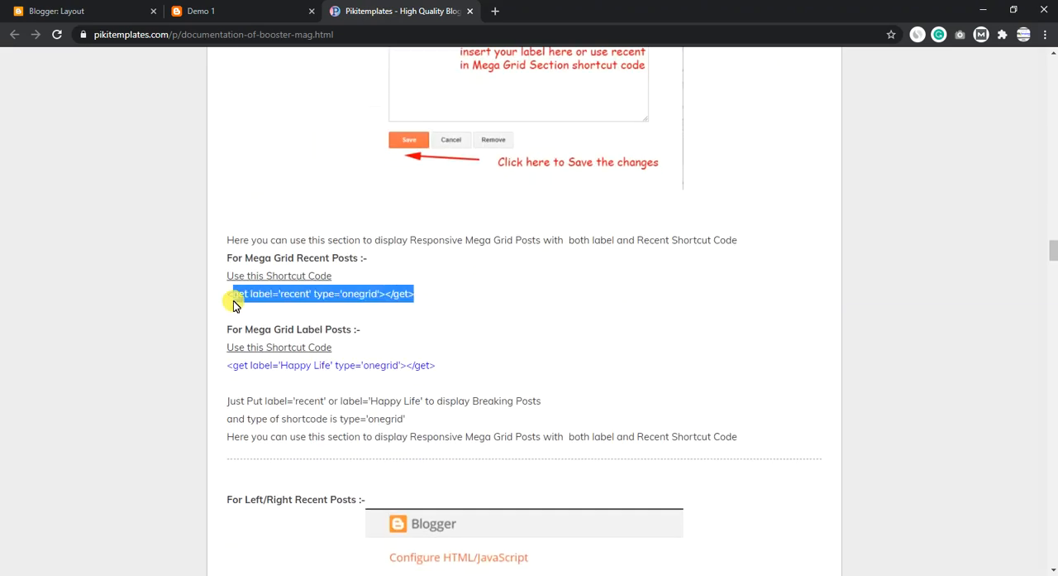
left_click_drag(444, 361, 281, 330)
left_click(201, 11)
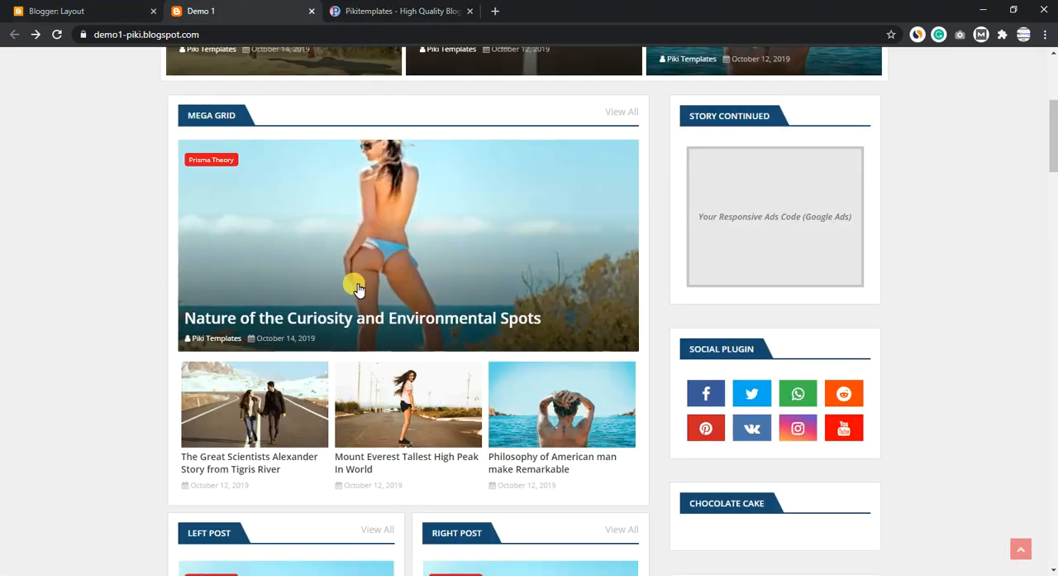
- Set the label in the Mega Grid gadget's onegrid shortcode to Label Here, then leave the gadget without saving
left_click(7, 9)
scroll(505, 329, "down", 3)
scroll(319, 213, "up", 1)
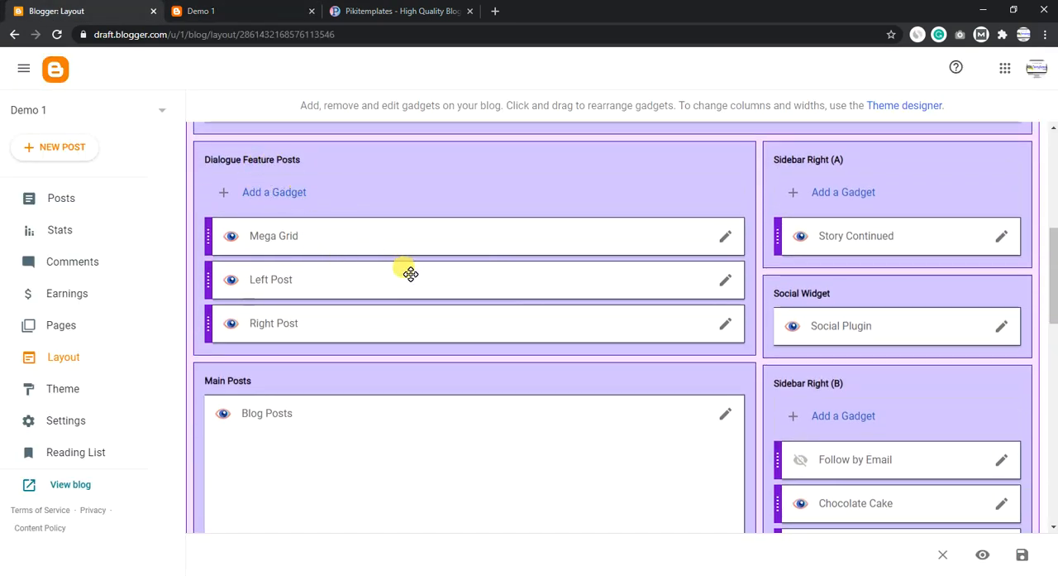
left_click(725, 237)
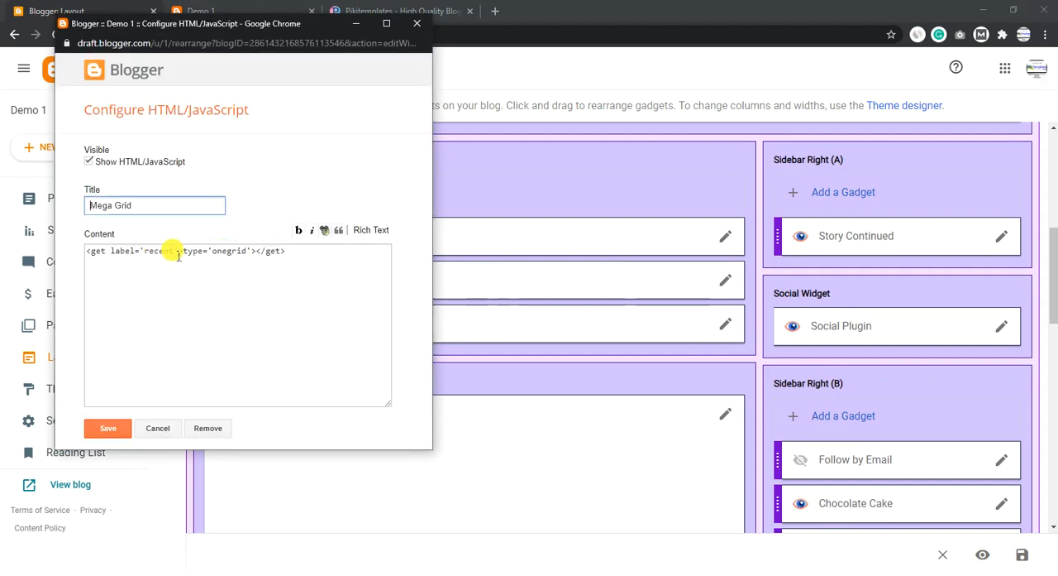
left_click_drag(175, 252, 148, 250)
left_click_drag(247, 251, 152, 253)
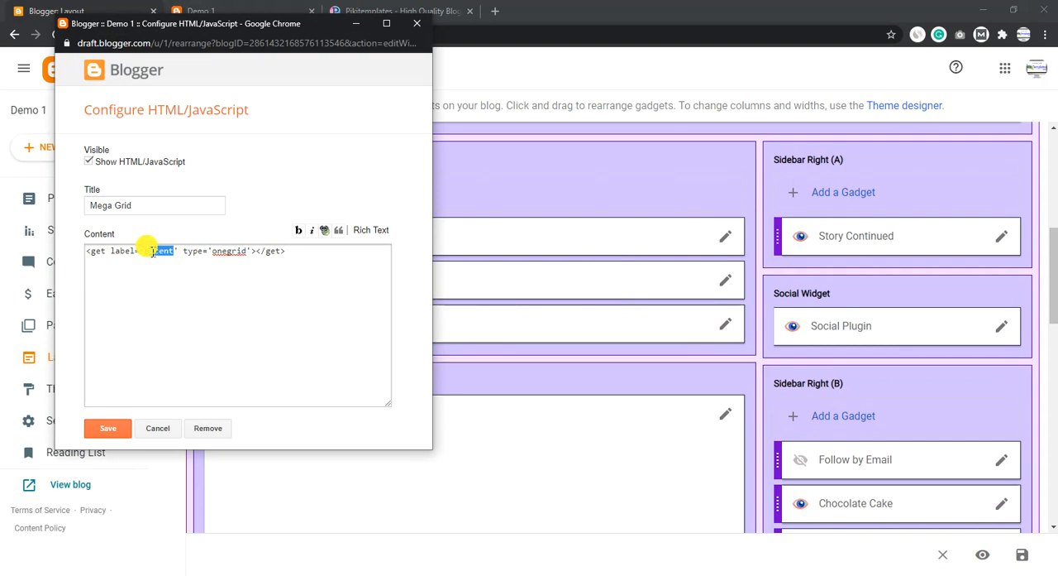
type("l='Label ")
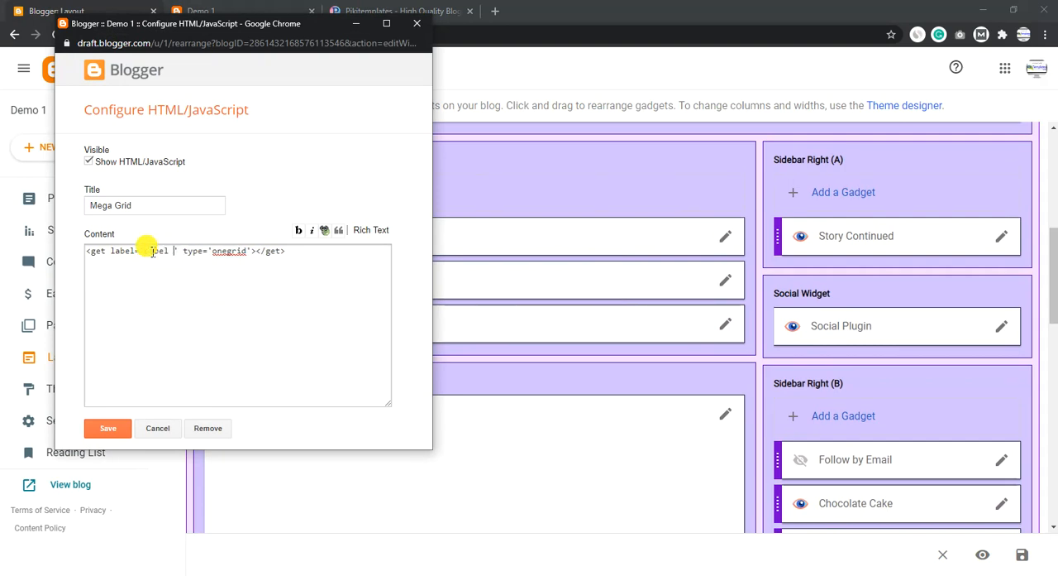
type("Here")
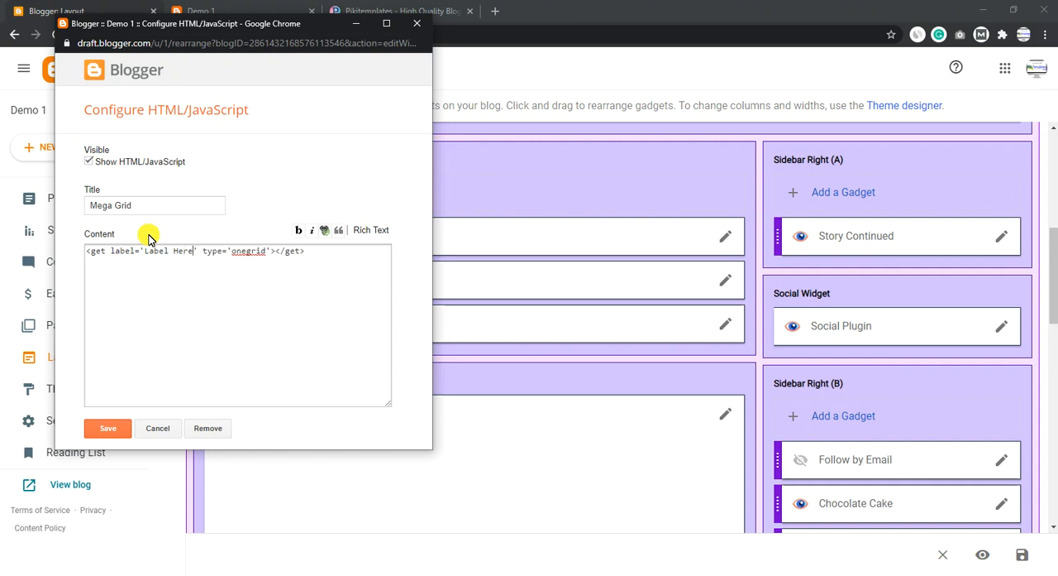
left_click(229, 204)
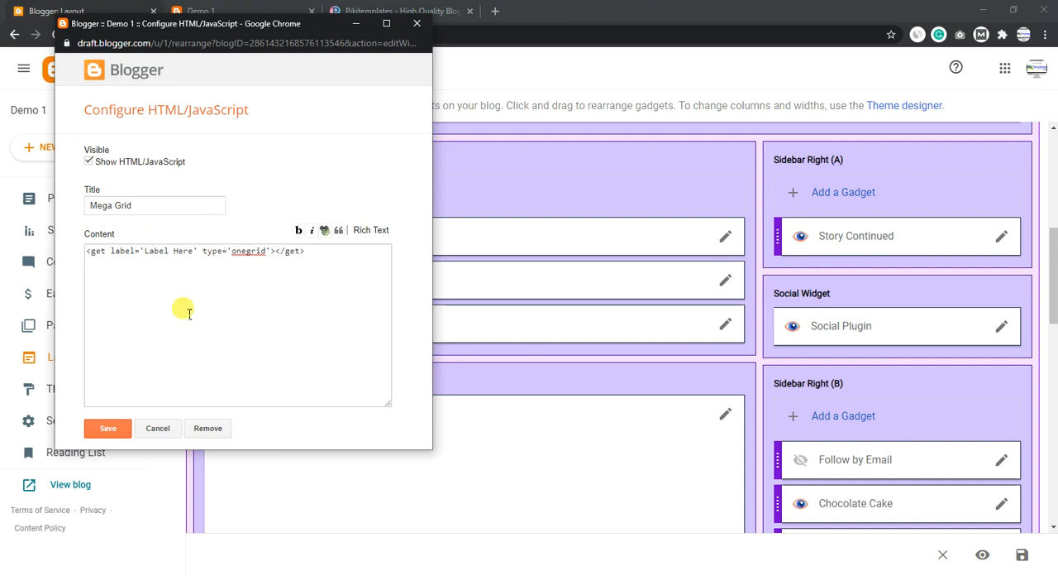
left_click(417, 24)
left_click(314, 111)
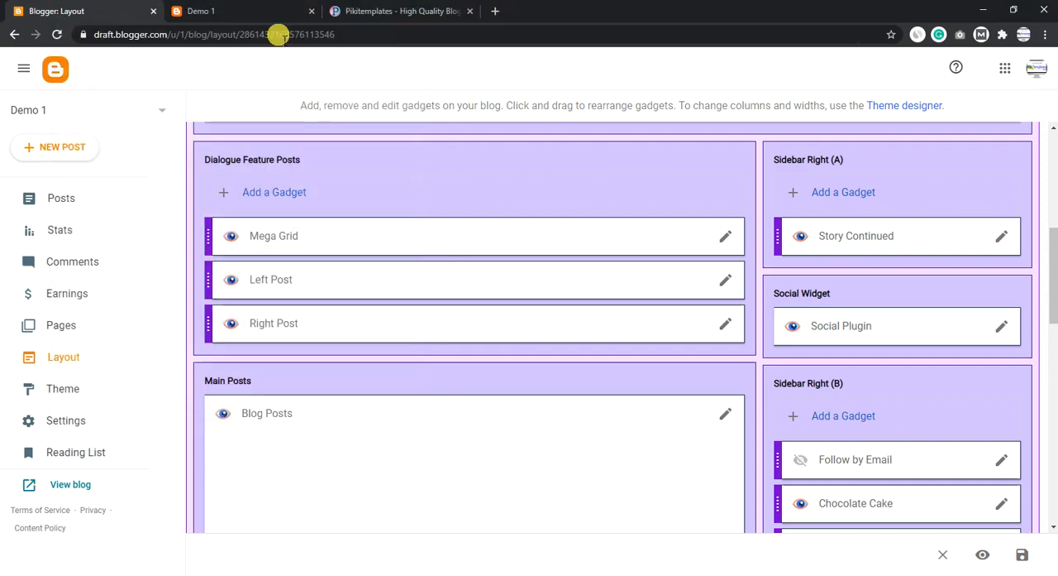
- Read the documentation's Left/Right posts section with its col-left and col-right shortcut codes and examine the Left Post and Right Post blocks on the blog
left_click(229, 12)
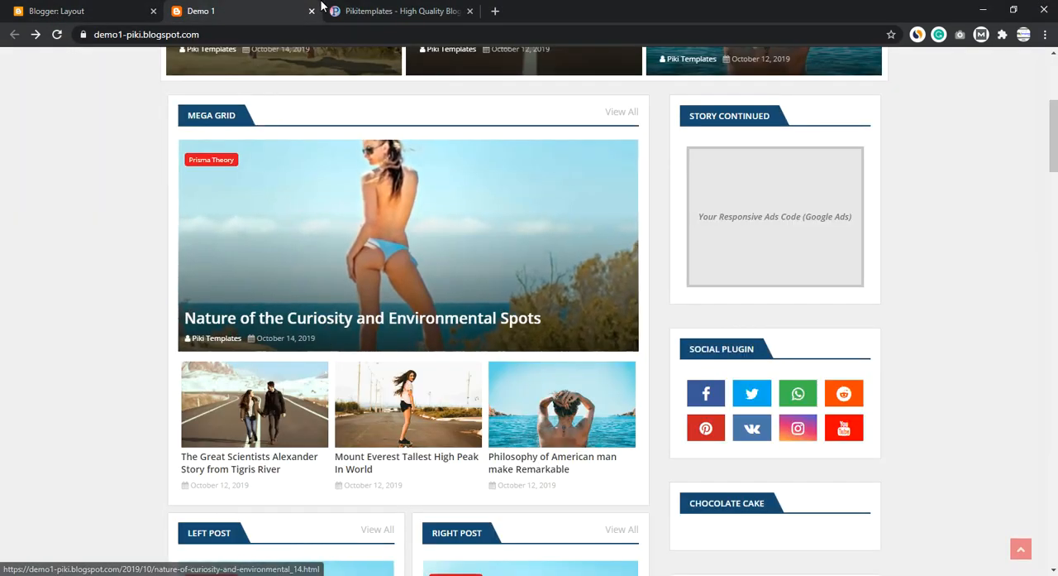
scroll(301, 296, "down", 4)
left_click(353, 7)
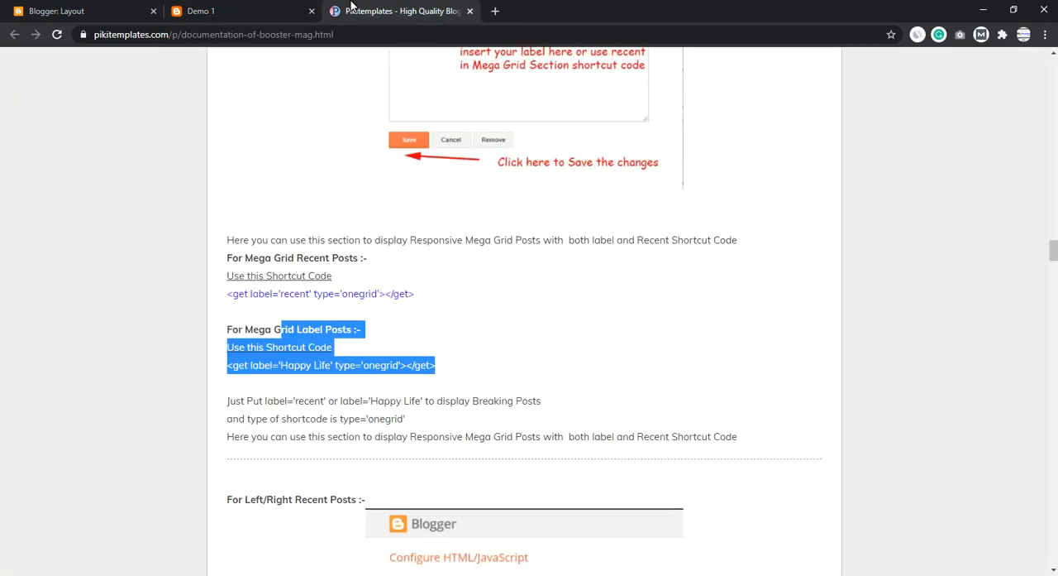
scroll(460, 302, "down", 8)
scroll(356, 251, "up", 4)
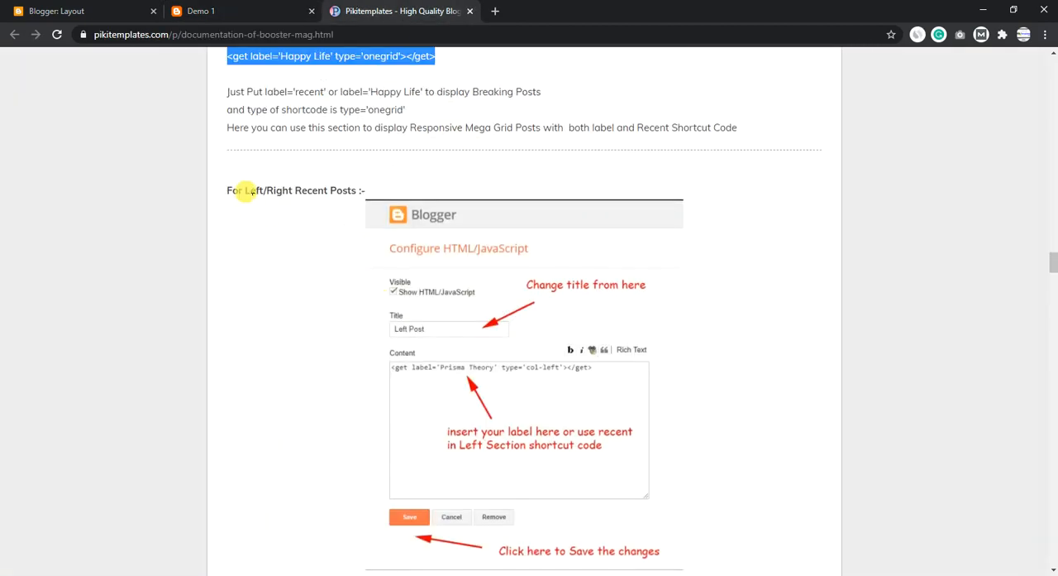
left_click_drag(245, 190, 413, 179)
scroll(407, 207, "down", 10)
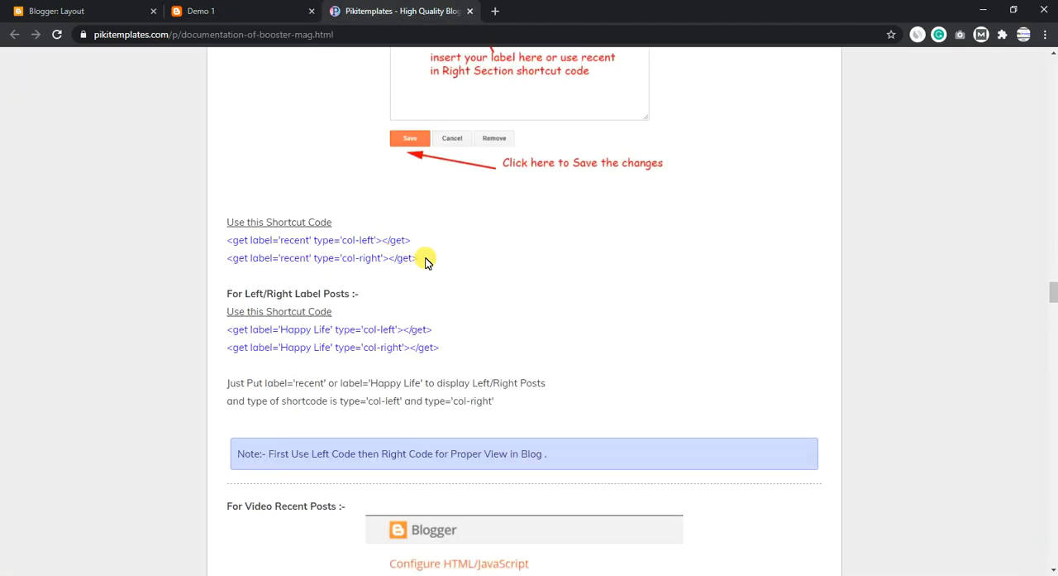
left_click_drag(403, 250, 239, 254)
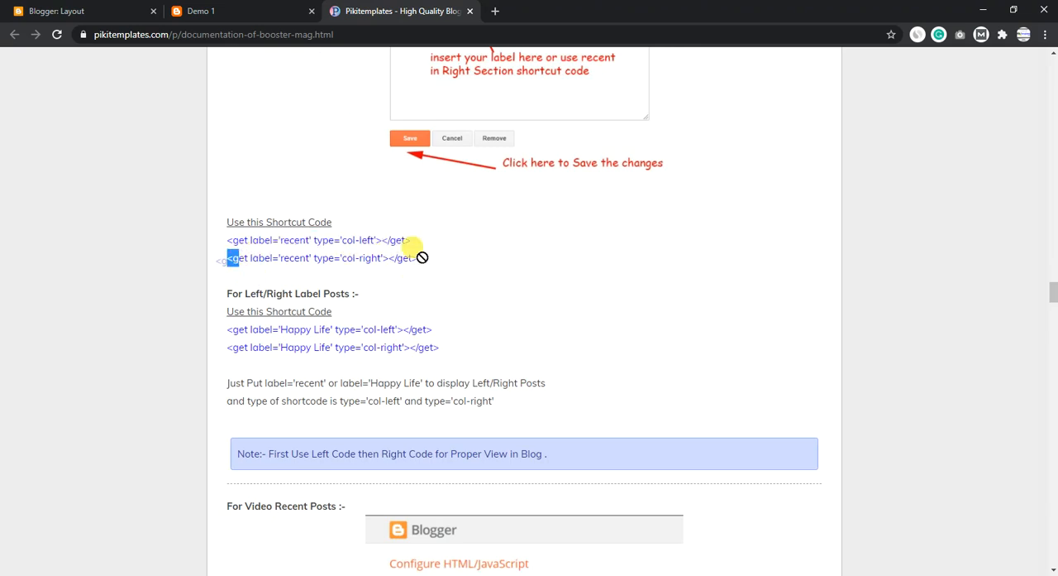
left_click_drag(422, 257, 265, 329)
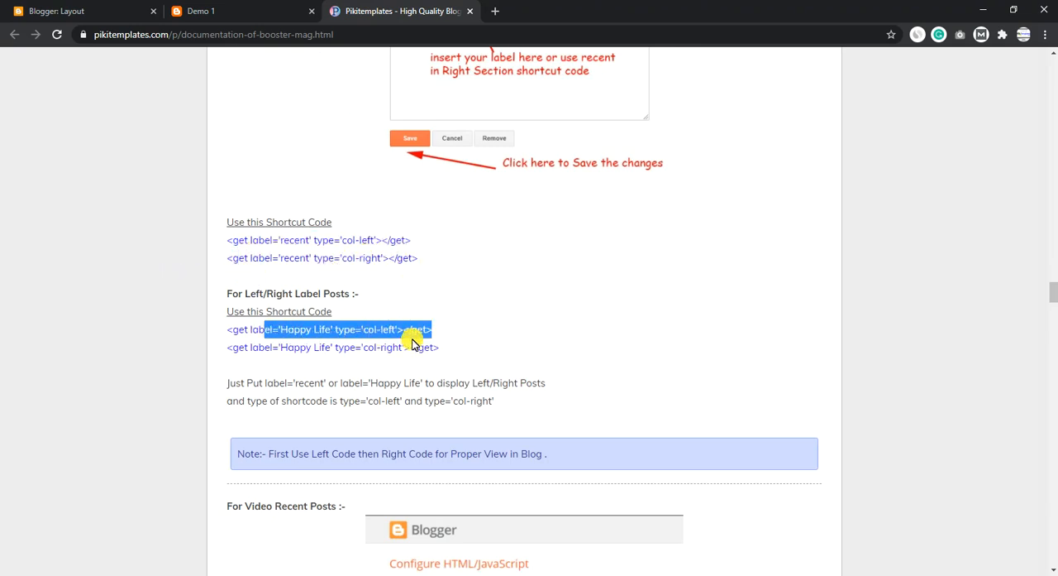
left_click_drag(446, 351, 296, 349)
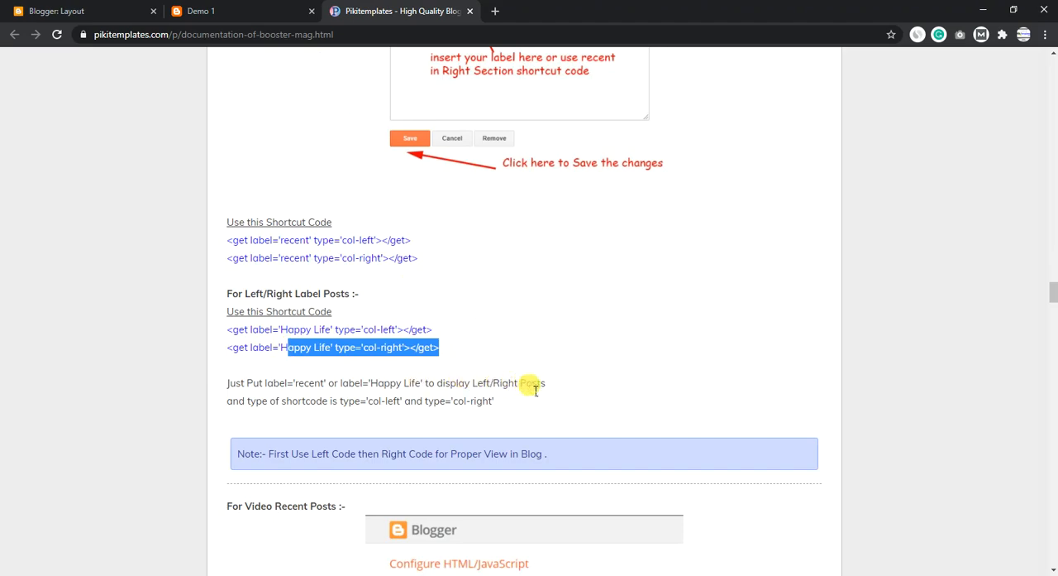
left_click_drag(536, 390, 365, 402)
scroll(502, 213, "up", 2)
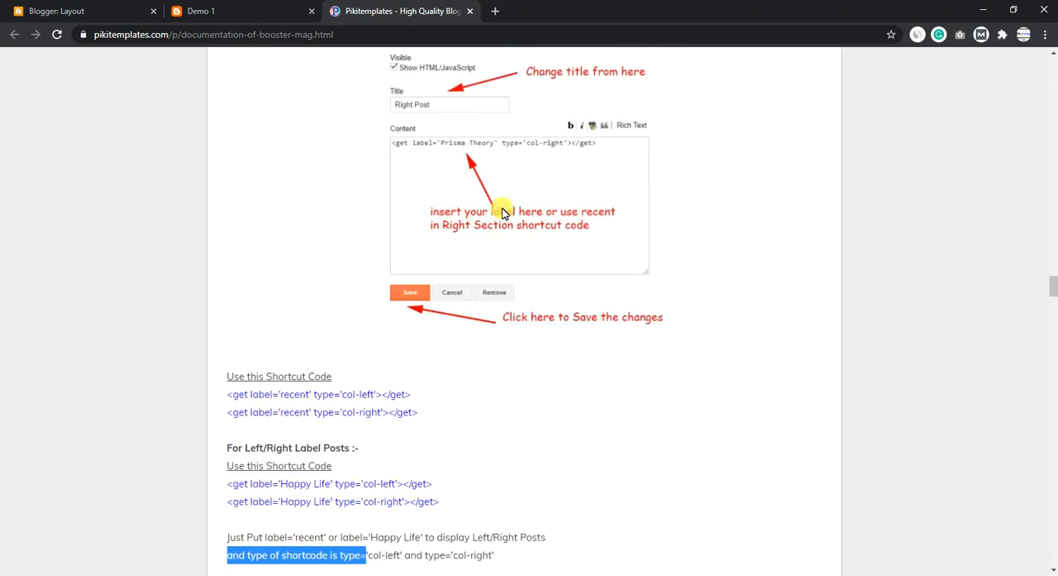
scroll(485, 200, "up", 2)
left_click(245, 14)
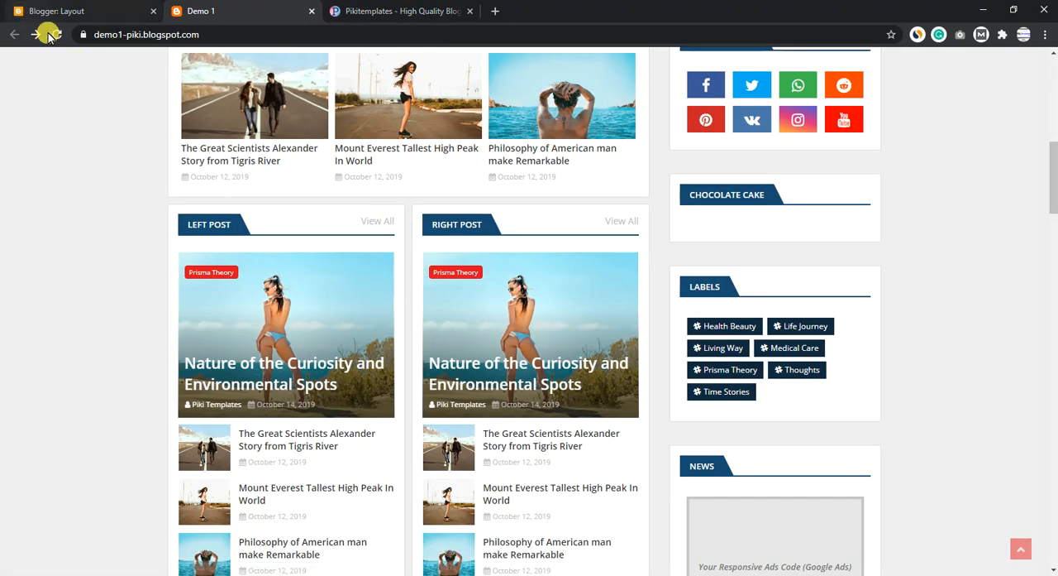
- Set the label in the Left Post gadget's col-left shortcode to recent, then leave the gadget without saving
left_click(96, 7)
scroll(449, 311, "down", 2)
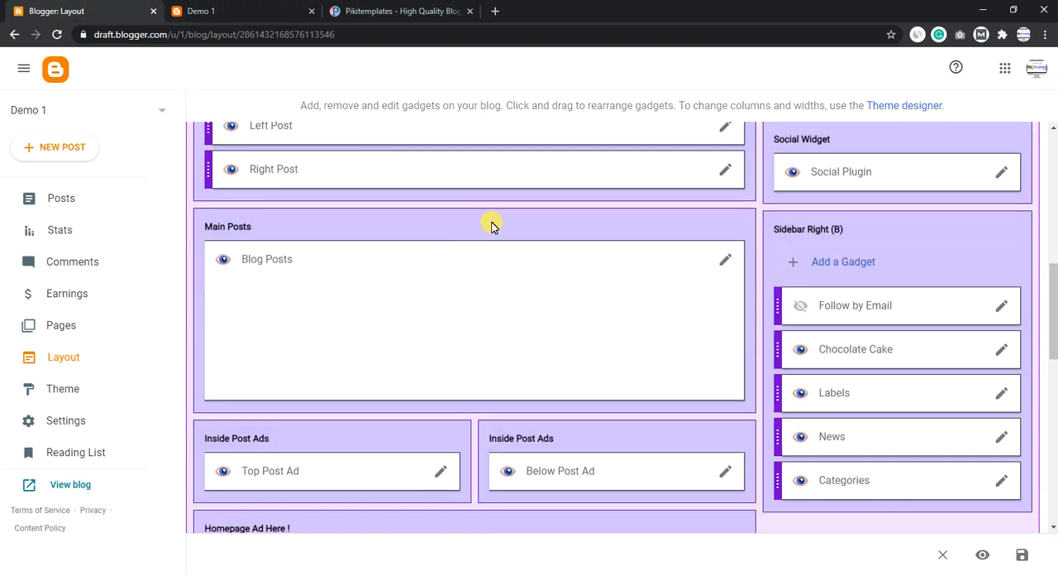
scroll(492, 228, "up", 2)
left_click(725, 281)
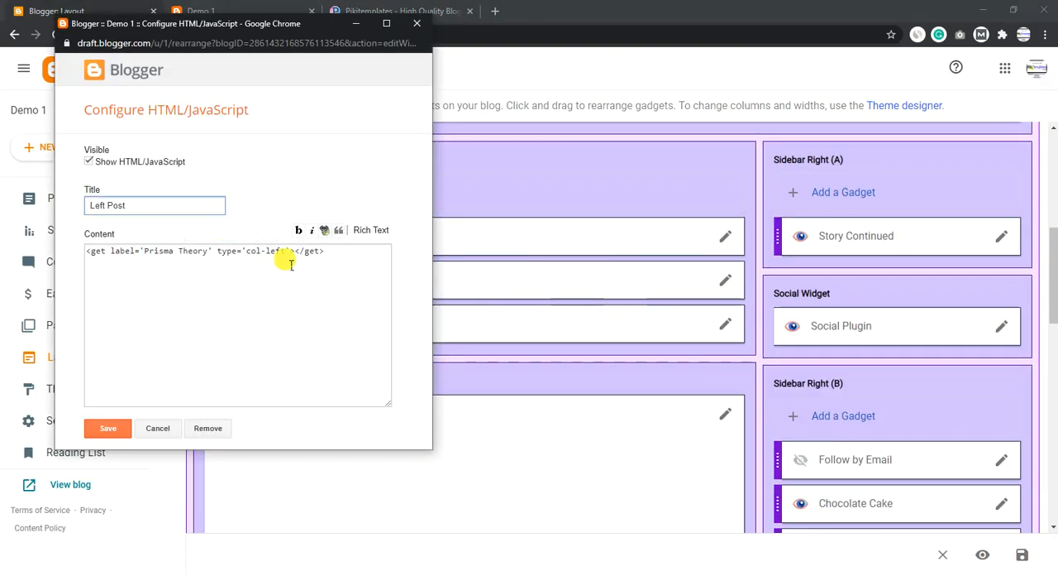
left_click_drag(286, 252, 146, 252)
type("re")
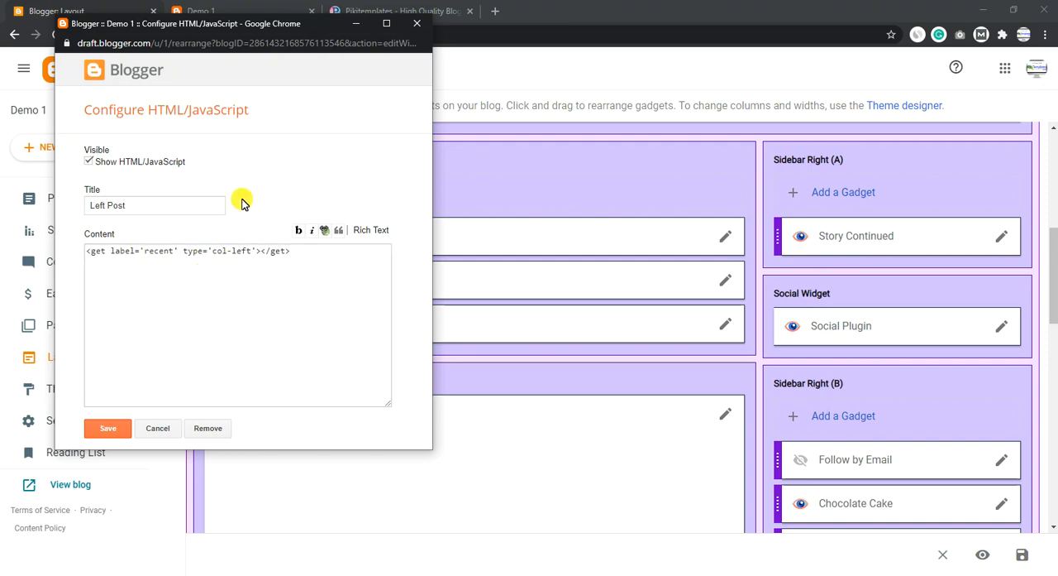
left_click(416, 24)
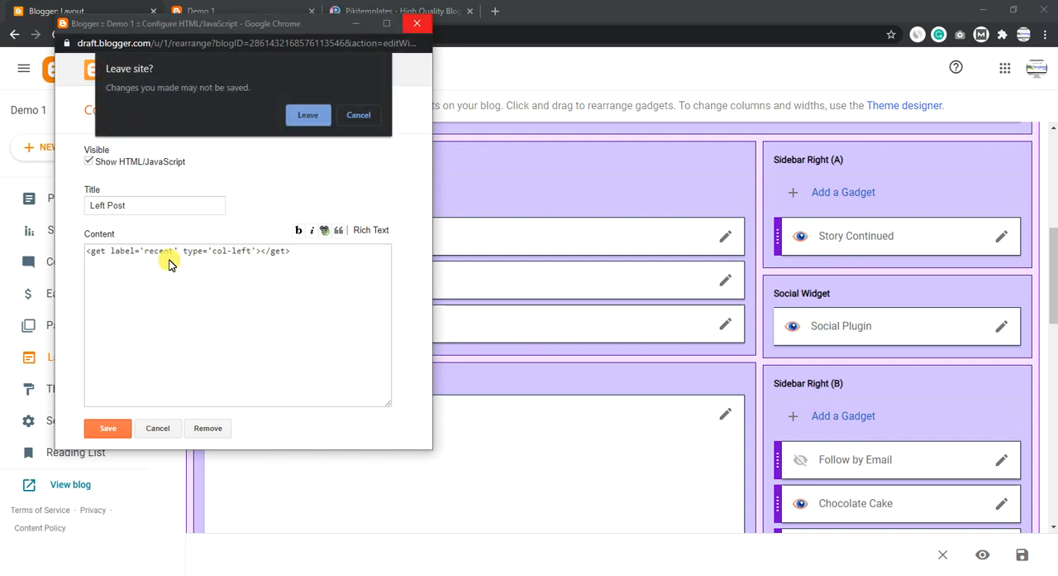
left_click(300, 121)
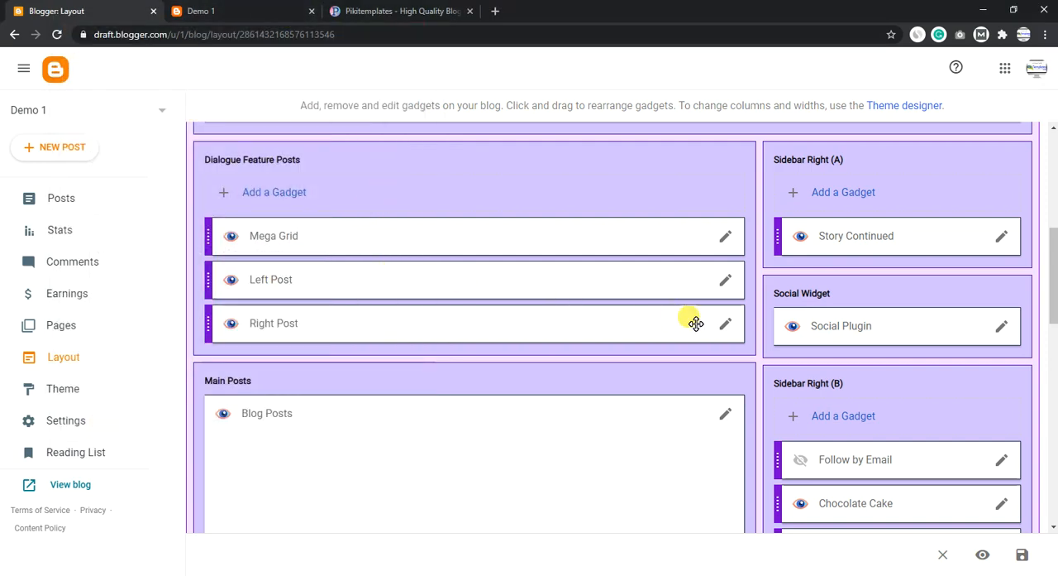
- Set the label in the Right Post gadget's col-right shortcode to recent and discard the change by leaving the gadget
left_click(258, 11)
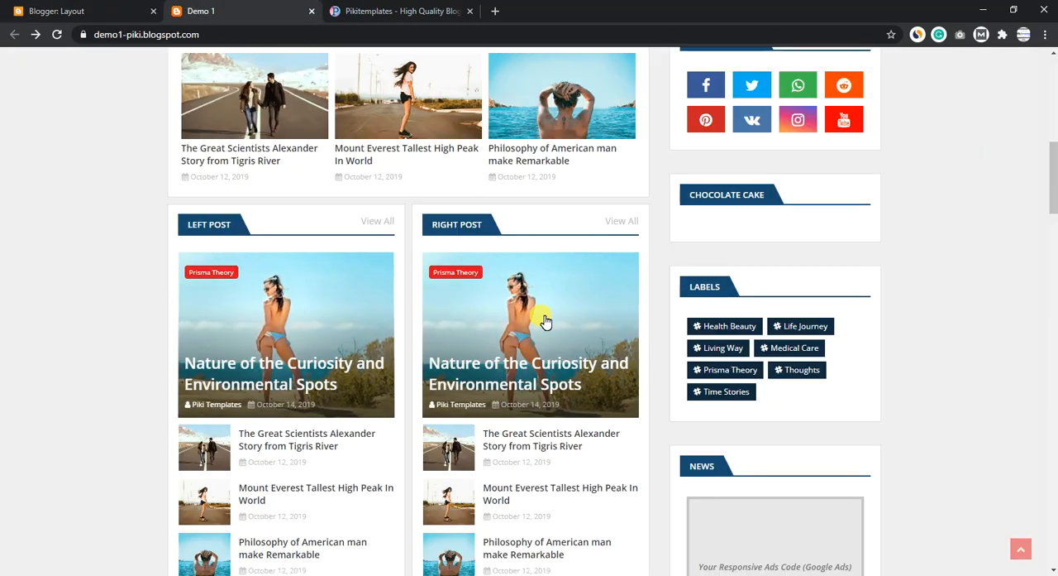
left_click(33, 8)
left_click(725, 323)
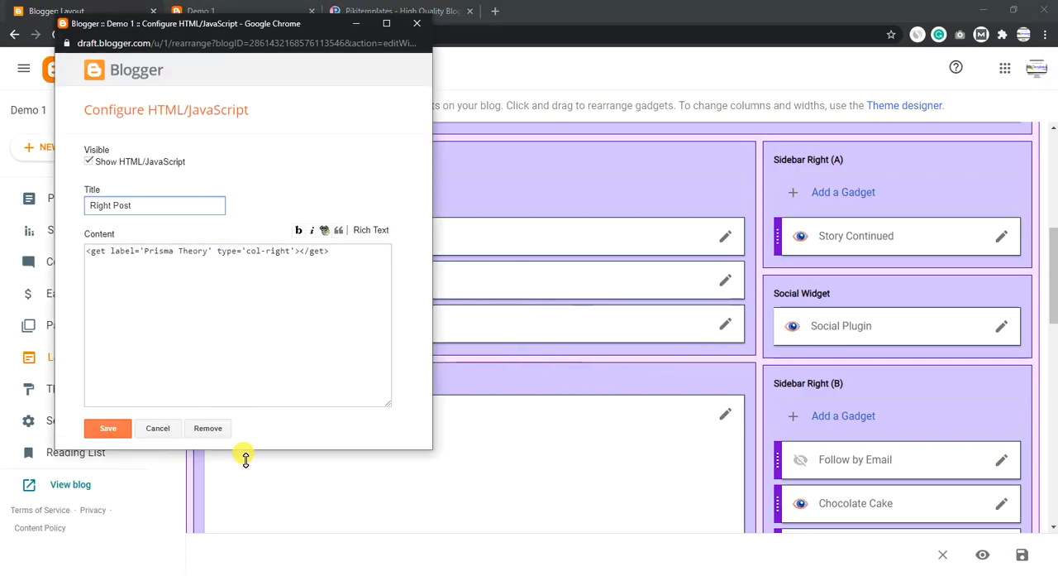
left_click_drag(246, 454, 246, 511)
left_click_drag(208, 252, 161, 254)
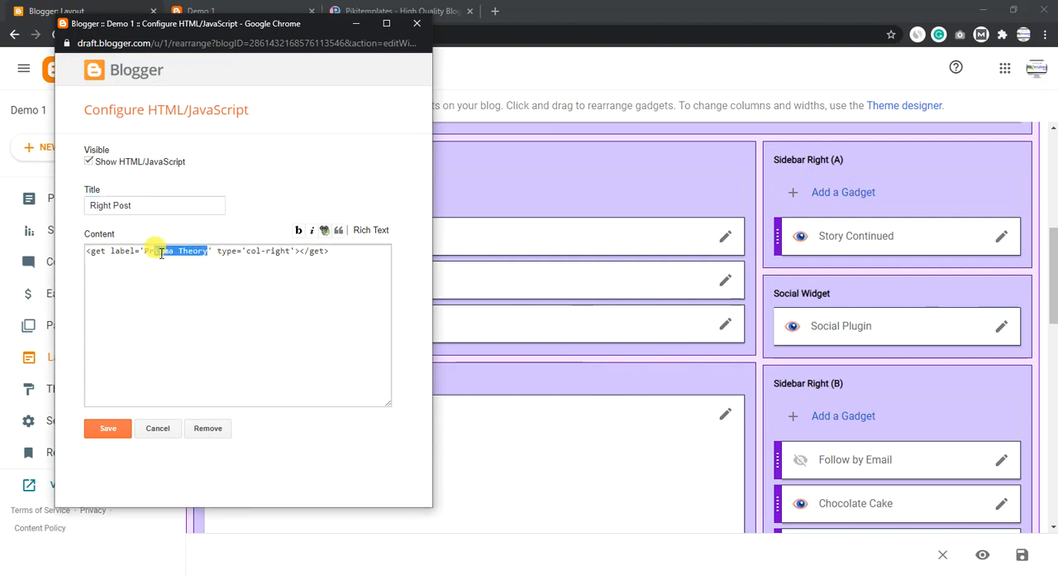
type("re")
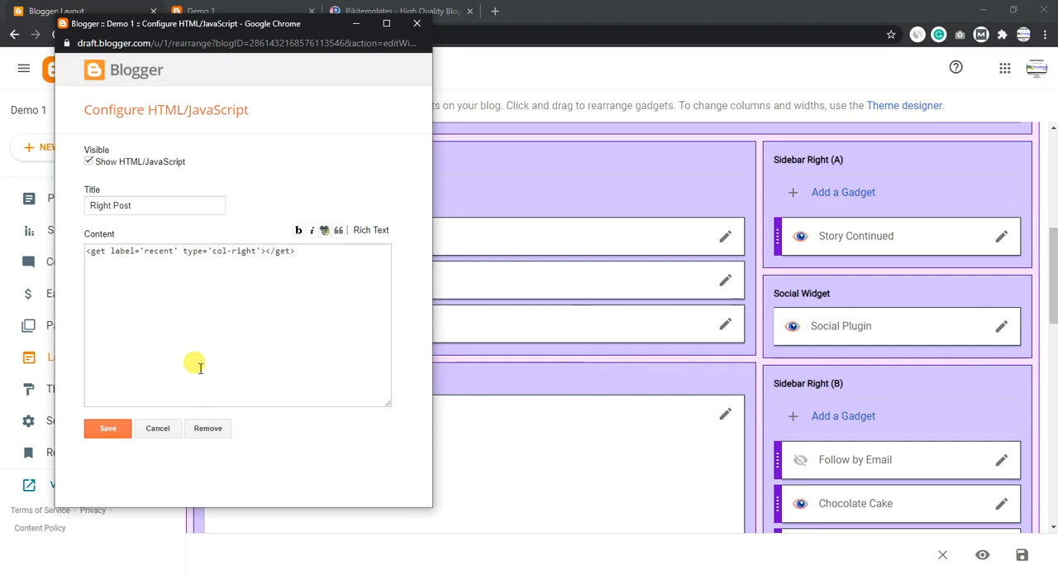
left_click(417, 23)
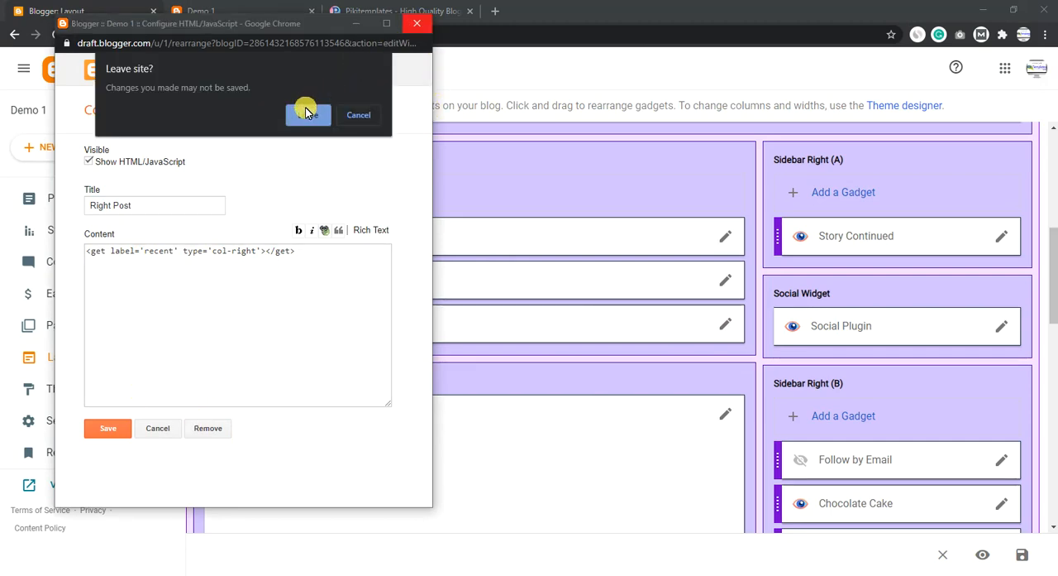
left_click(307, 114)
- Examine the Recent Posts, Simple Grid, Video Grid and List Grid sections further down the Demo 1 blog
left_click(381, 6)
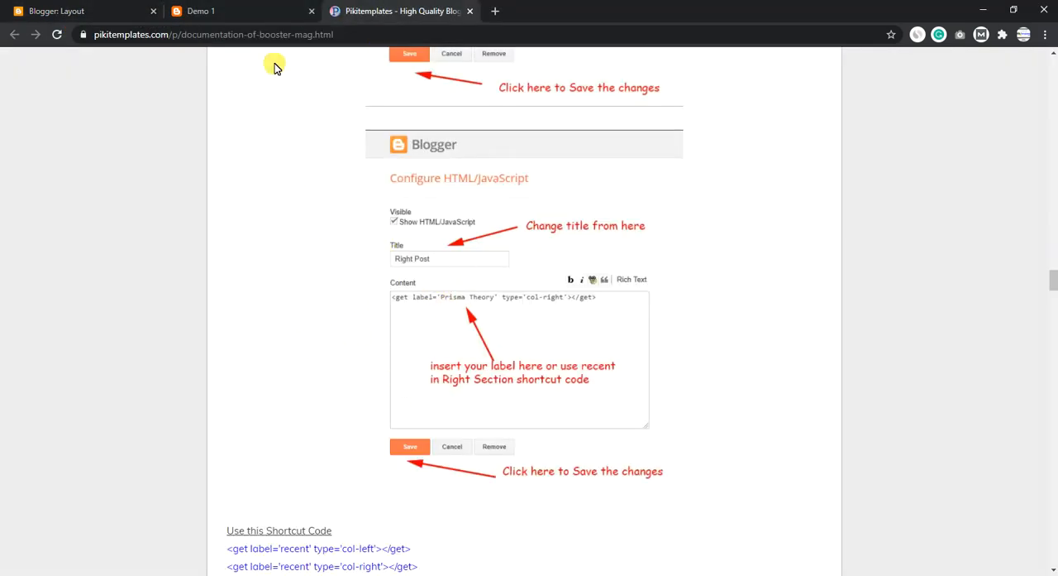
left_click(248, 10)
scroll(405, 288, "down", 5)
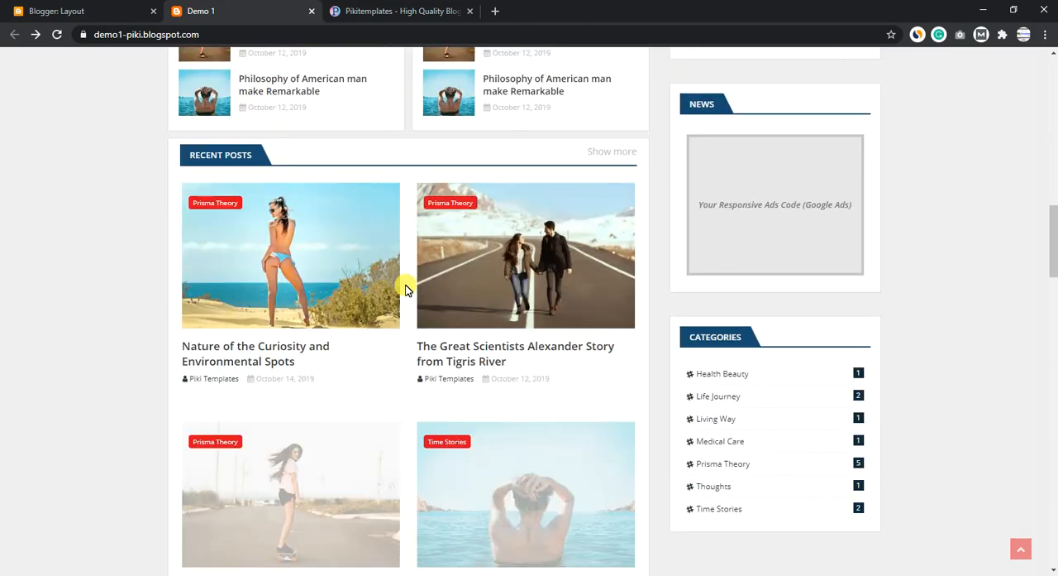
scroll(409, 205, "down", 2)
scroll(505, 356, "down", 10)
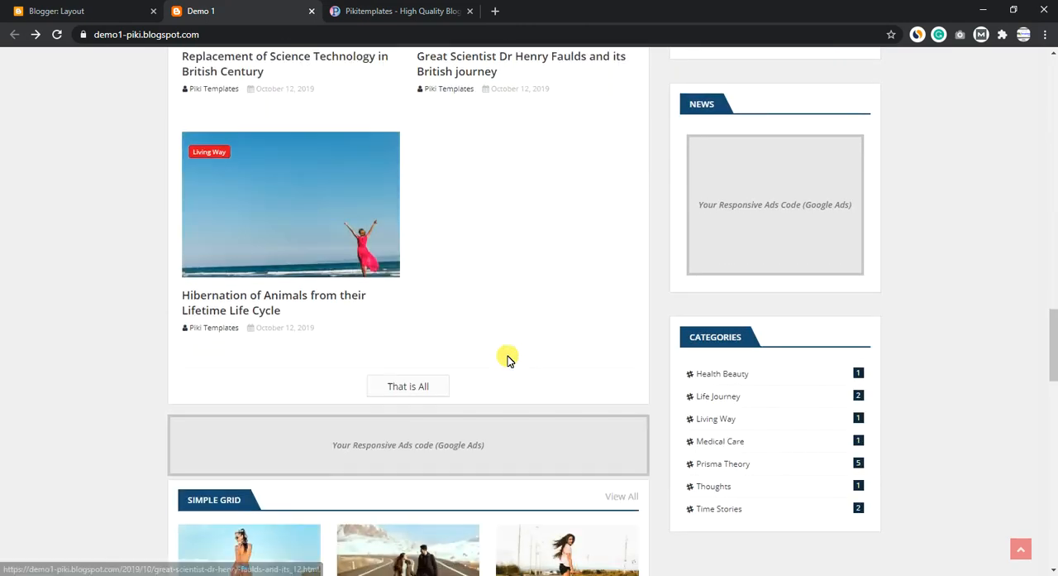
scroll(270, 298, "down", 3)
scroll(312, 323, "down", 3)
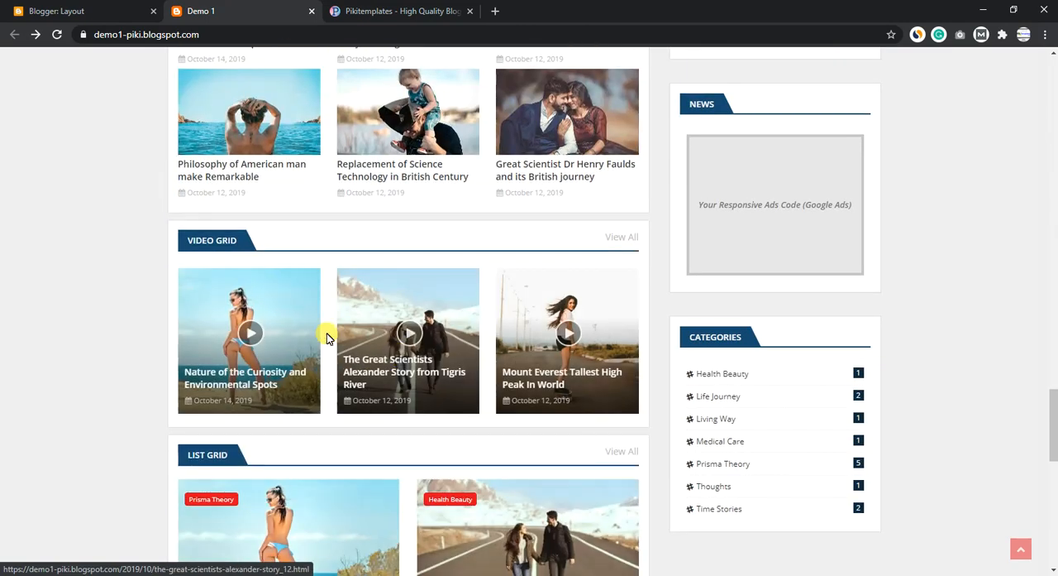
scroll(331, 334, "down", 2)
- Read the documentation's Video Posts and Simple/List Grid sections with their vgrid, sgrid and lgrid shortcut codes
key("ctrl+Tab")
scroll(418, 273, "down", 5)
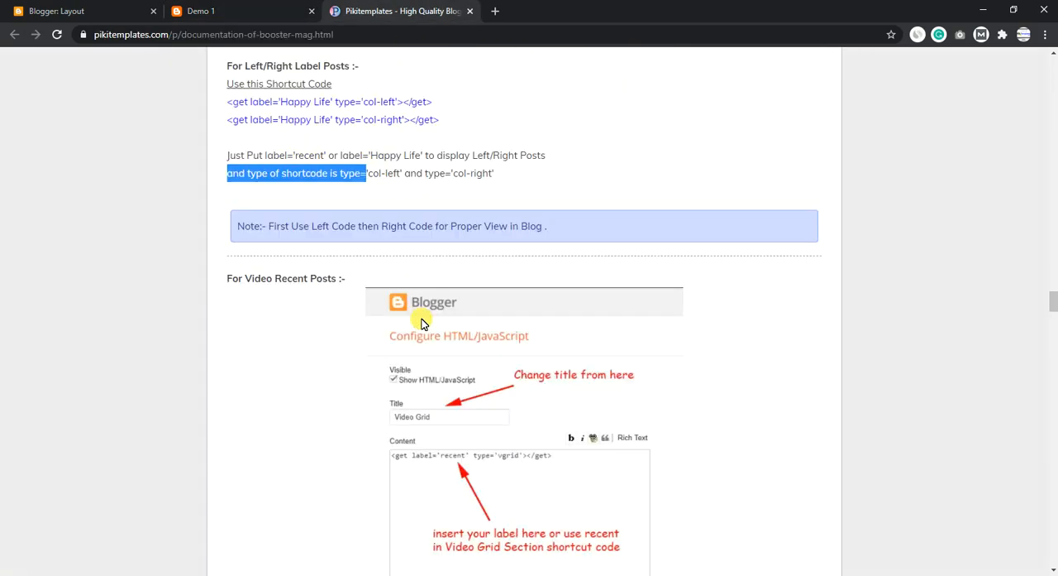
scroll(421, 323, "down", 1)
left_click_drag(356, 216, 243, 216)
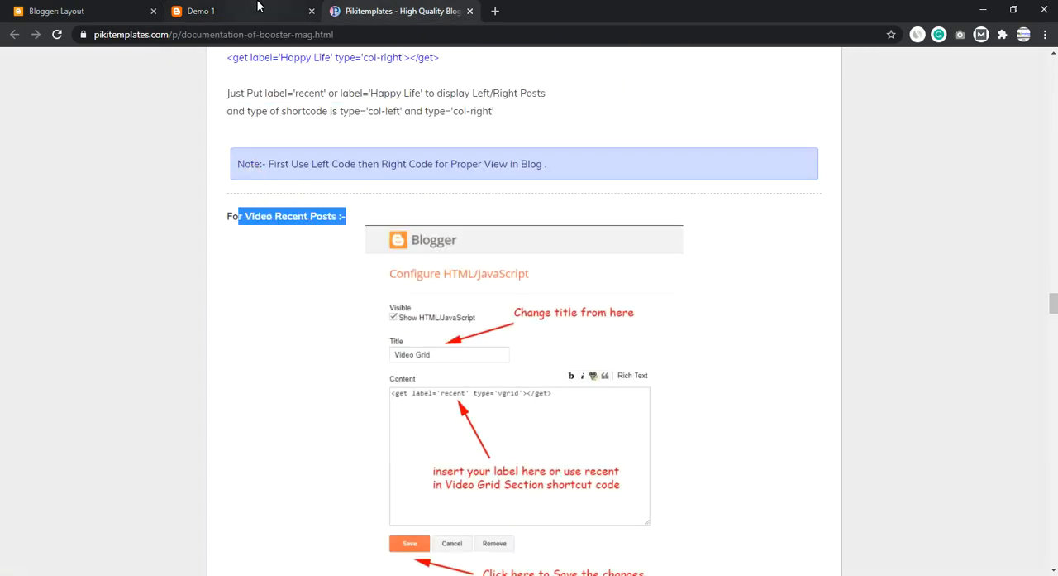
key("ctrl+shift+Tab")
left_click(368, 12)
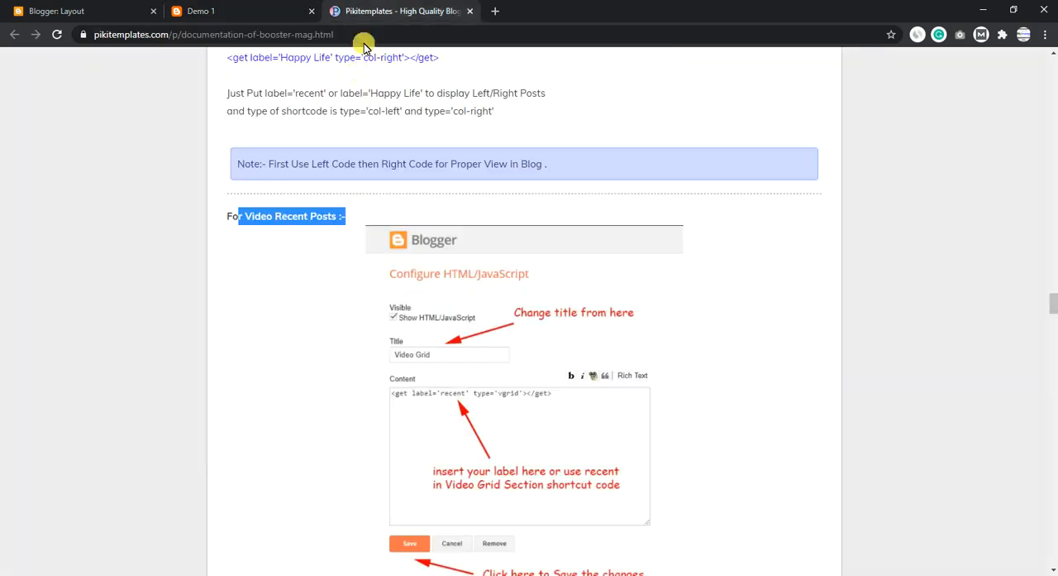
scroll(406, 263, "down", 3)
scroll(392, 402, "down", 3)
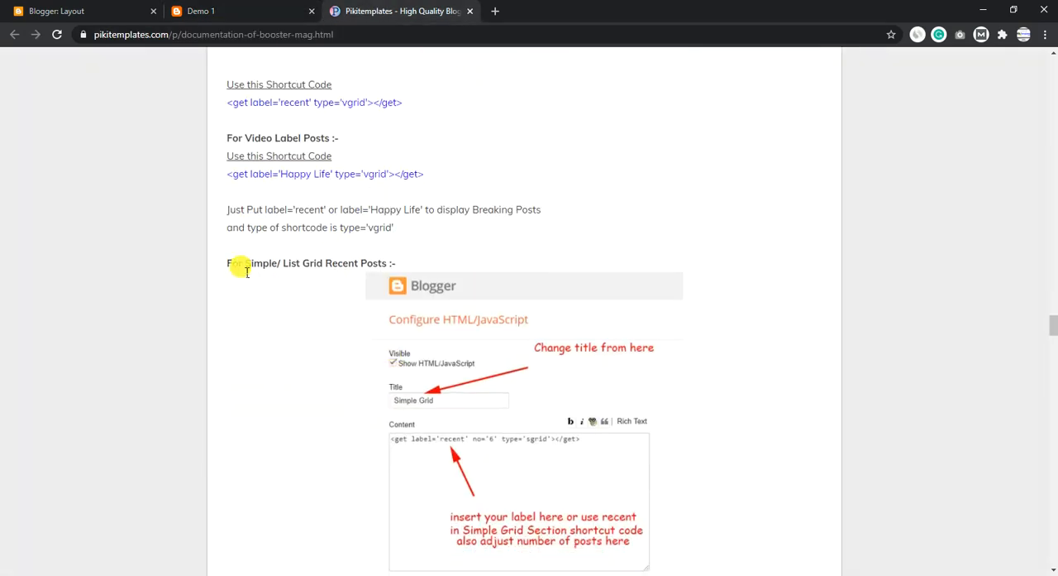
left_click_drag(233, 263, 362, 261)
scroll(348, 231, "down", 5)
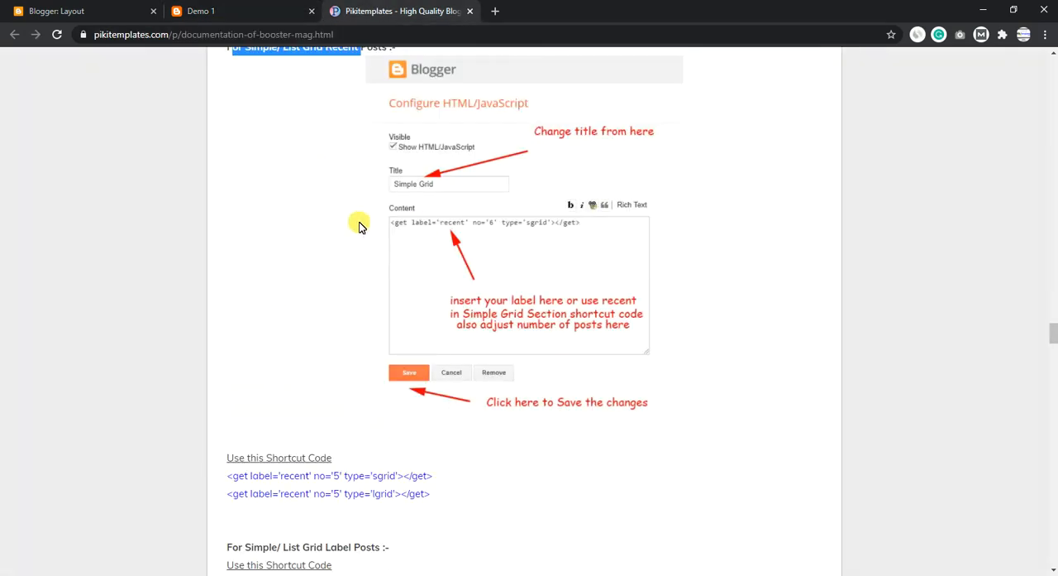
- Compare the Simple Grid, Video Grid and List Grid sections on the blog with the matching gadgets in the layout's lower Dialogue Feature Posts section
left_click(207, 8)
scroll(239, 353, "down", 3)
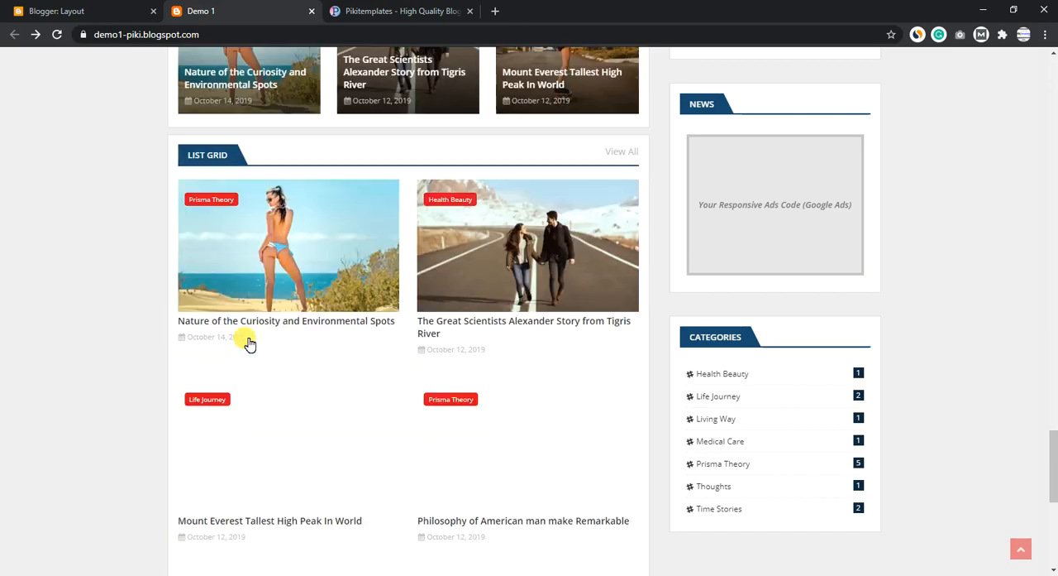
scroll(291, 281, "up", 8)
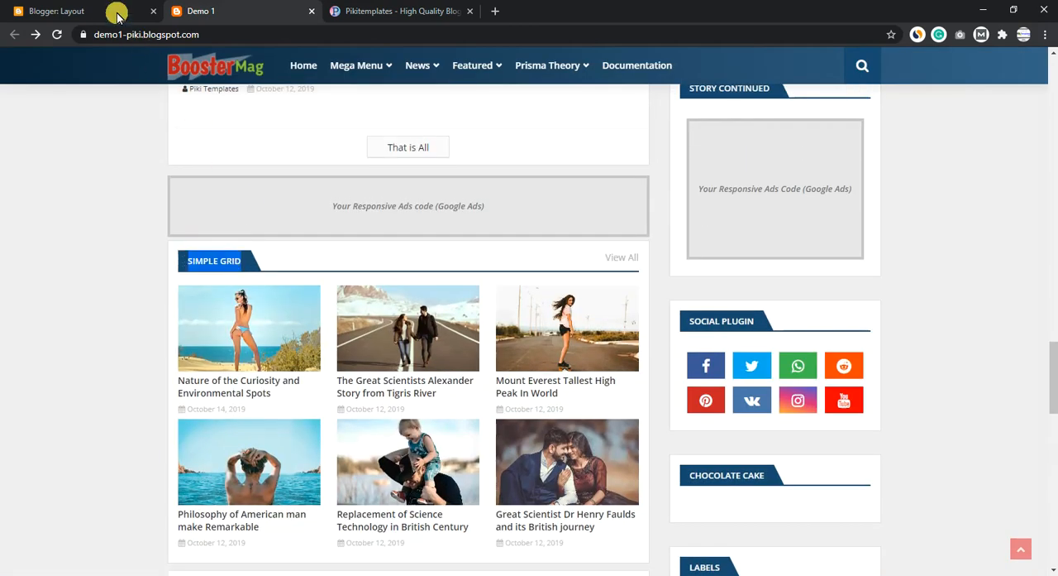
left_click(117, 15)
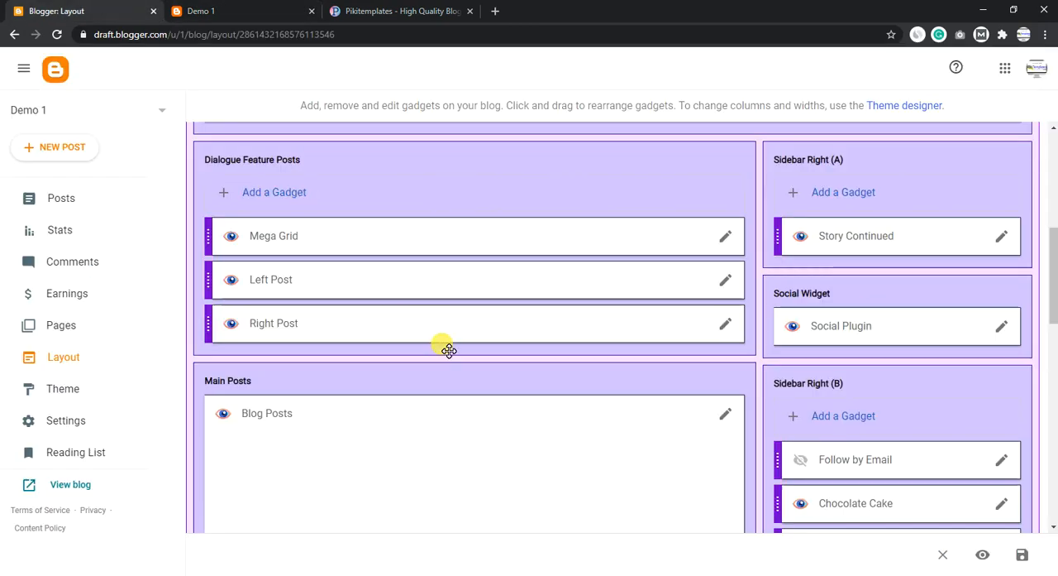
scroll(442, 347, "down", 5)
scroll(443, 381, "down", 2)
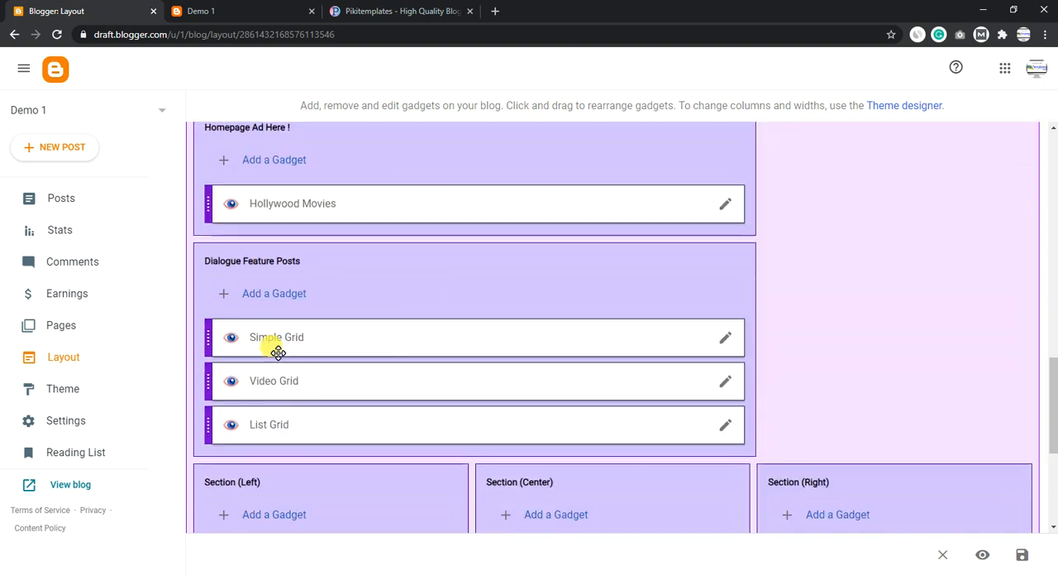
left_click_drag(294, 348, 339, 335)
left_click_drag(311, 387, 327, 389)
left_click_drag(308, 425, 334, 424)
scroll(331, 403, "down", 1)
left_click(194, 12)
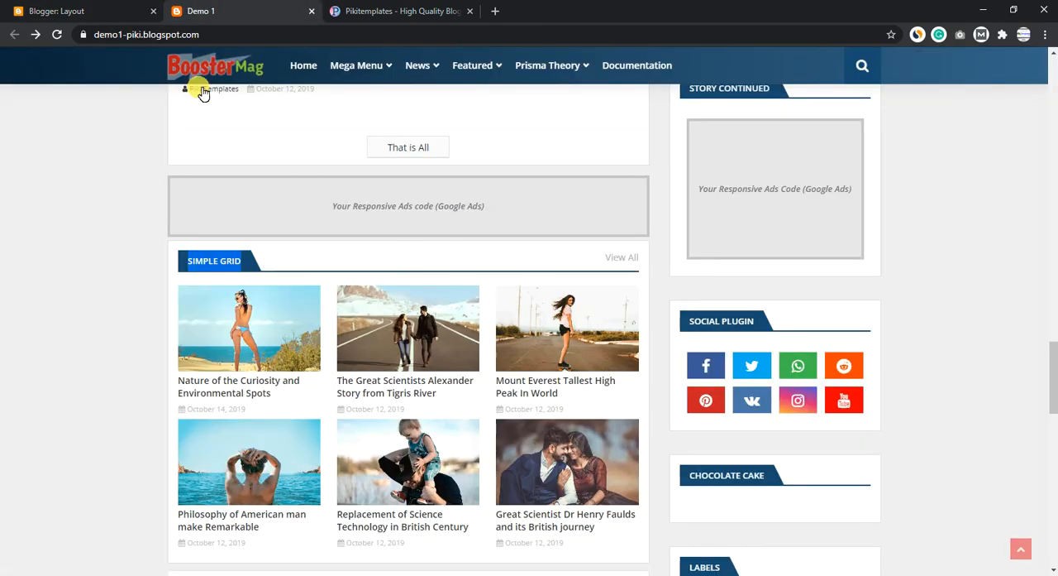
- Set the label in the Video Grid gadget's vgrid shortcode to Prisma Label and save the gadget
left_click(83, 12)
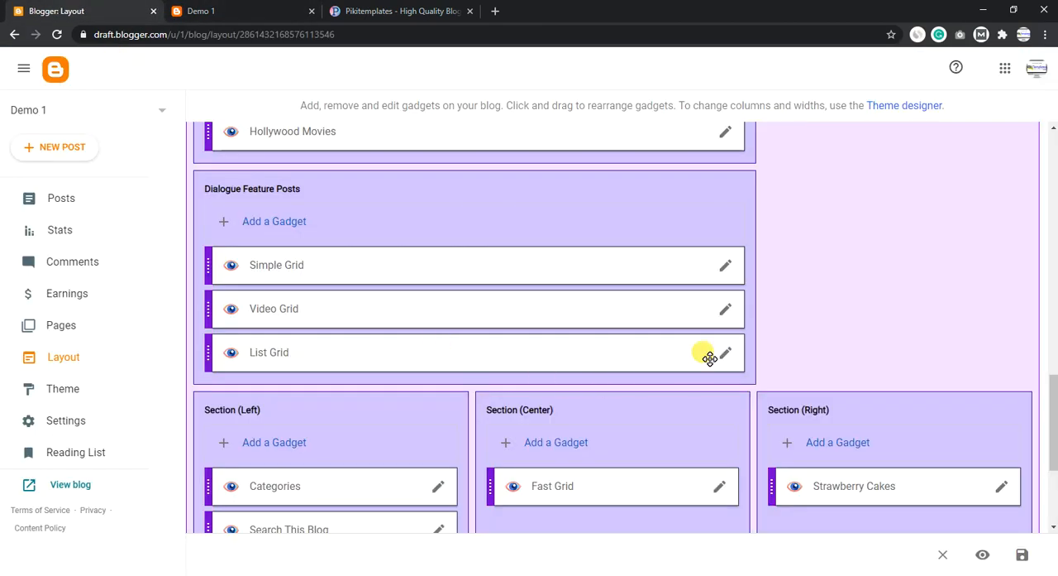
left_click(723, 311)
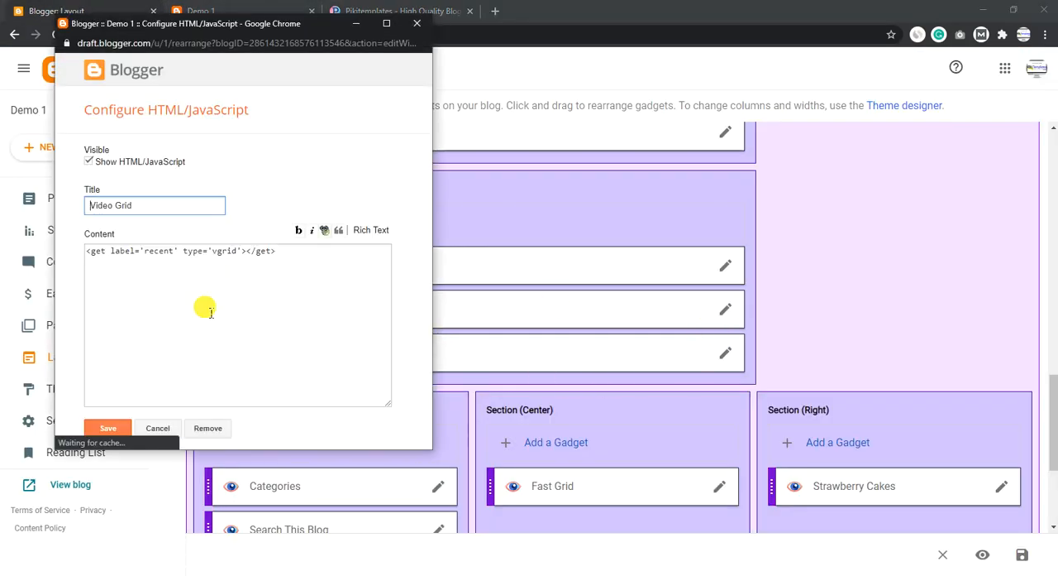
left_click(177, 257)
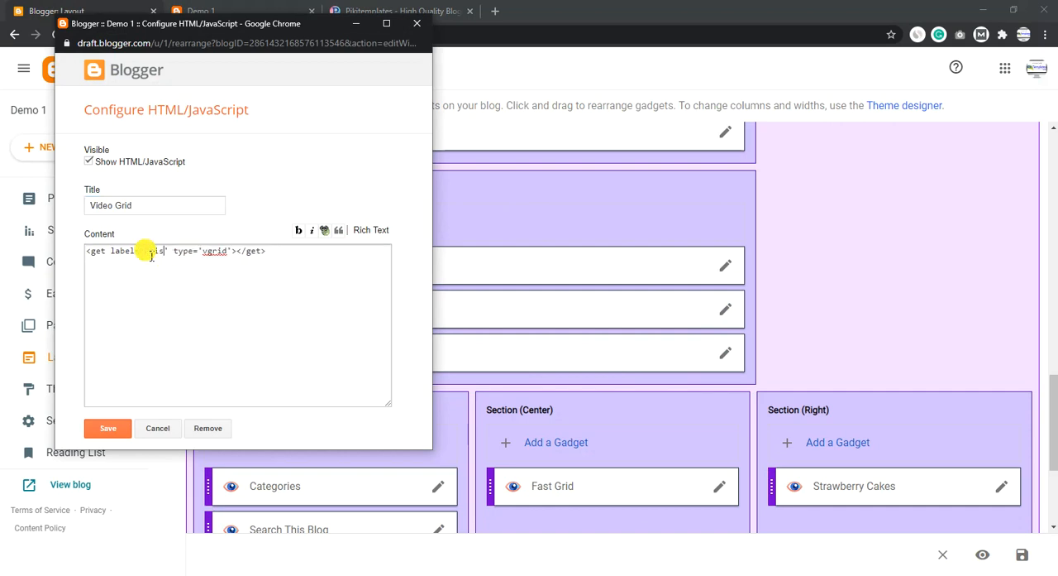
key("BackSpace")
key("BackSpace")
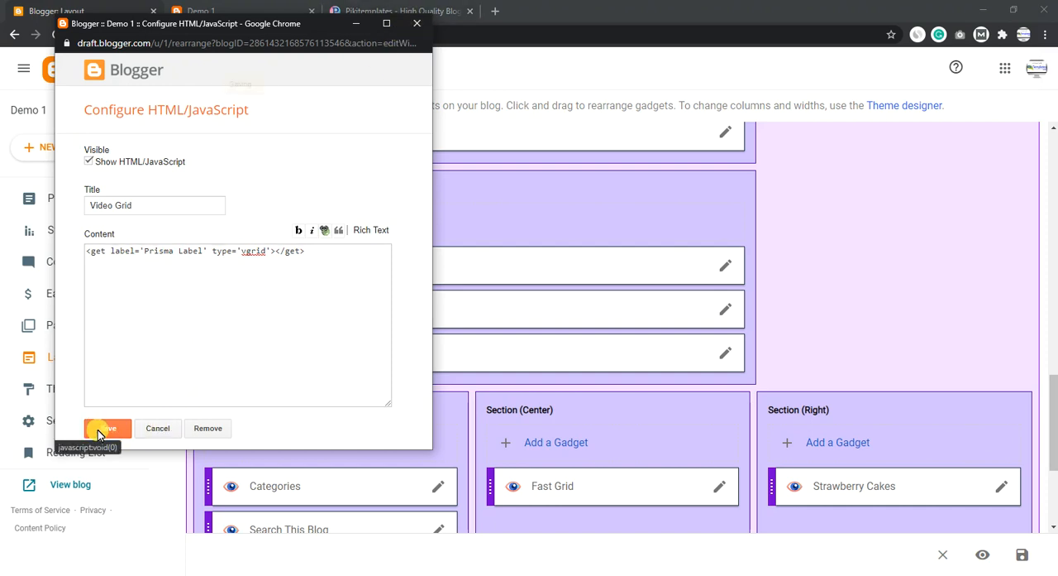
left_click(98, 432)
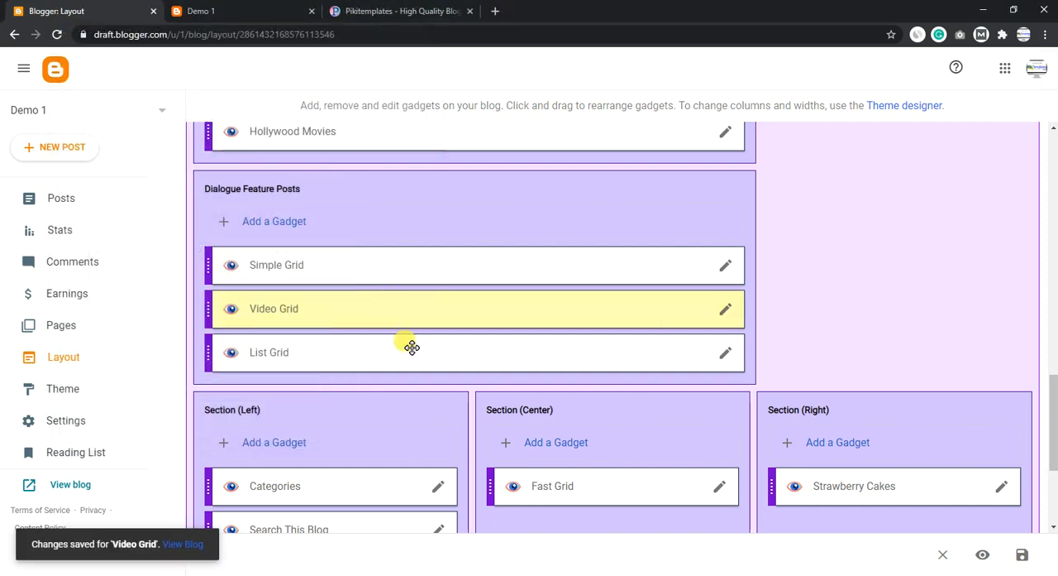
- Set the Video Grid gadget's shortcode label to recent, save the gadget, and view the Video Grid section on the blog
left_click(725, 311)
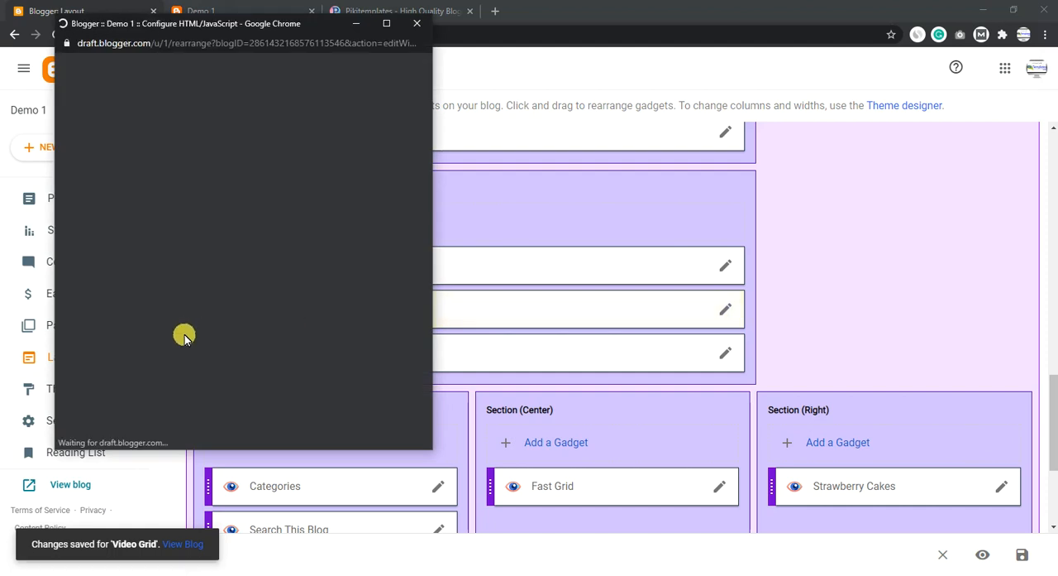
left_click_drag(205, 253, 158, 258)
key("BackSpace")
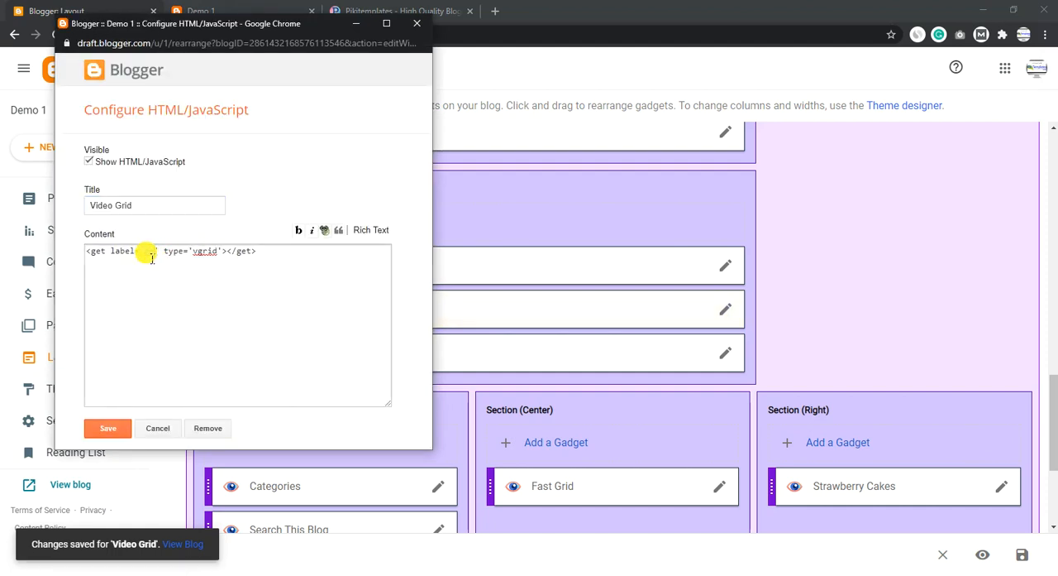
type("nt")
left_click(230, 239)
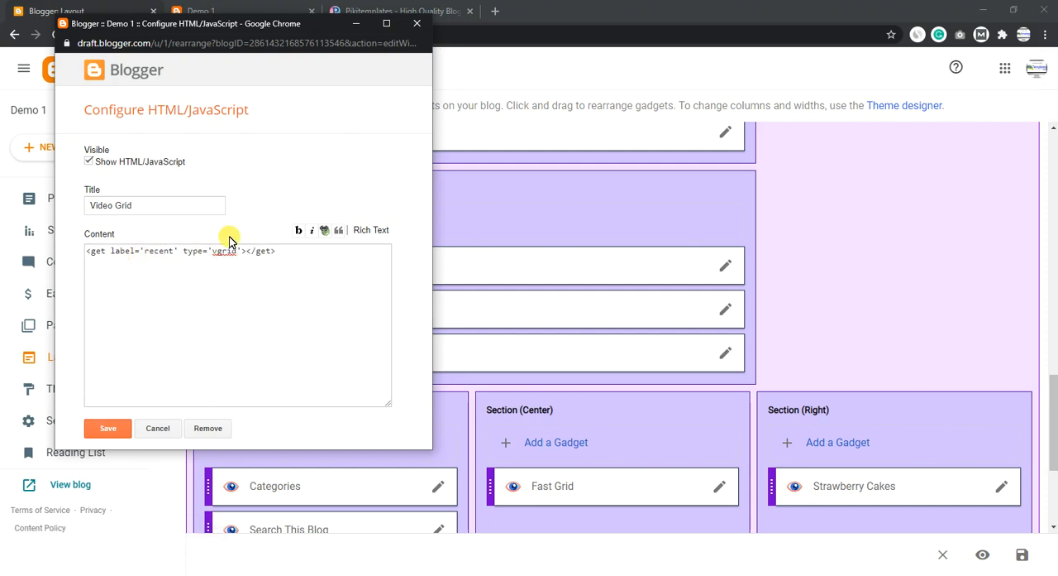
left_click(115, 426)
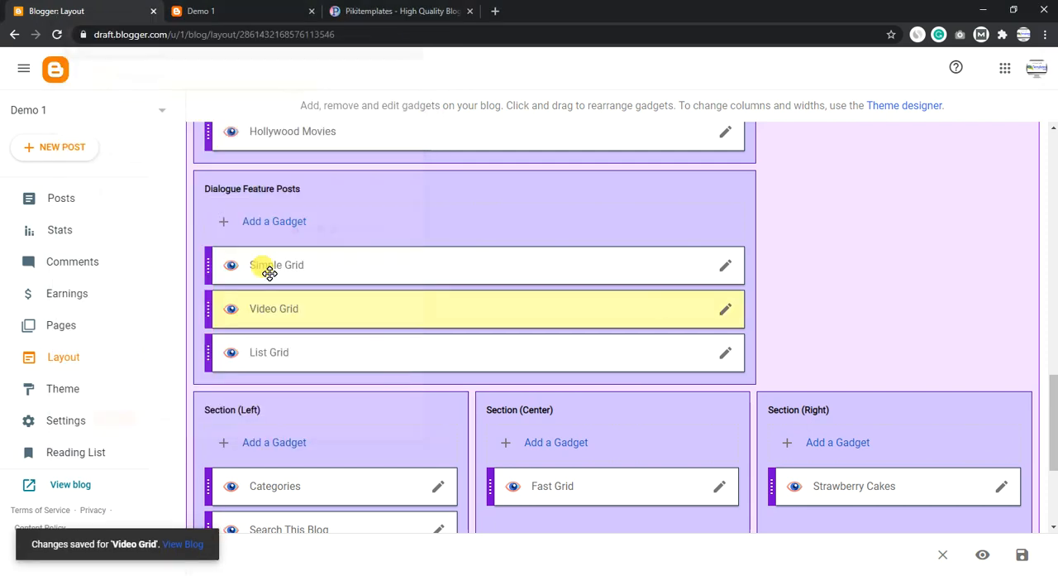
left_click(192, 8)
scroll(267, 300, "down", 5)
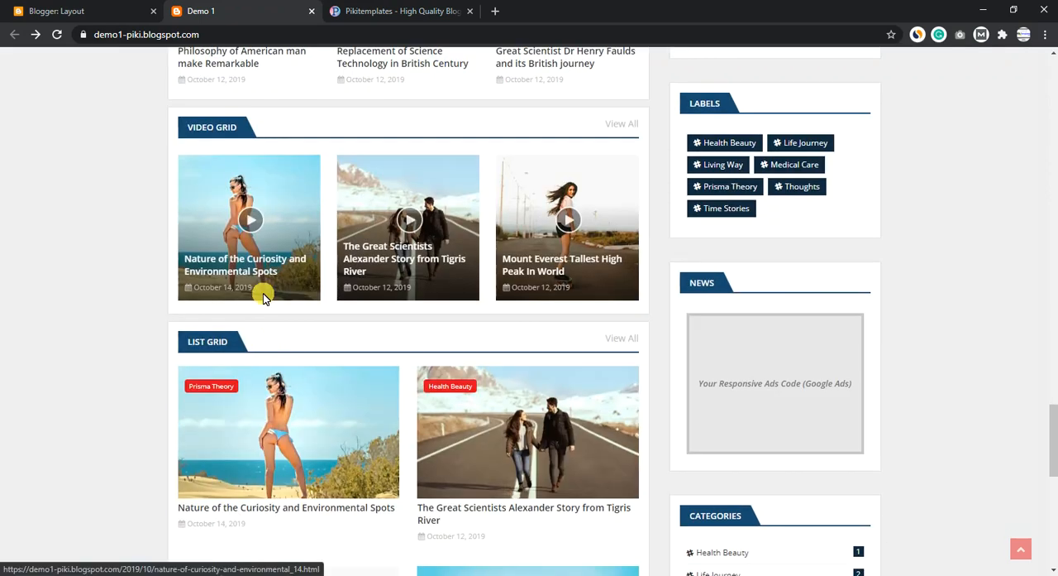
- Set the List Grid gadget's lgrid shortcode to label='label' and no='5', and close the gadget without saving
left_click(24, 11)
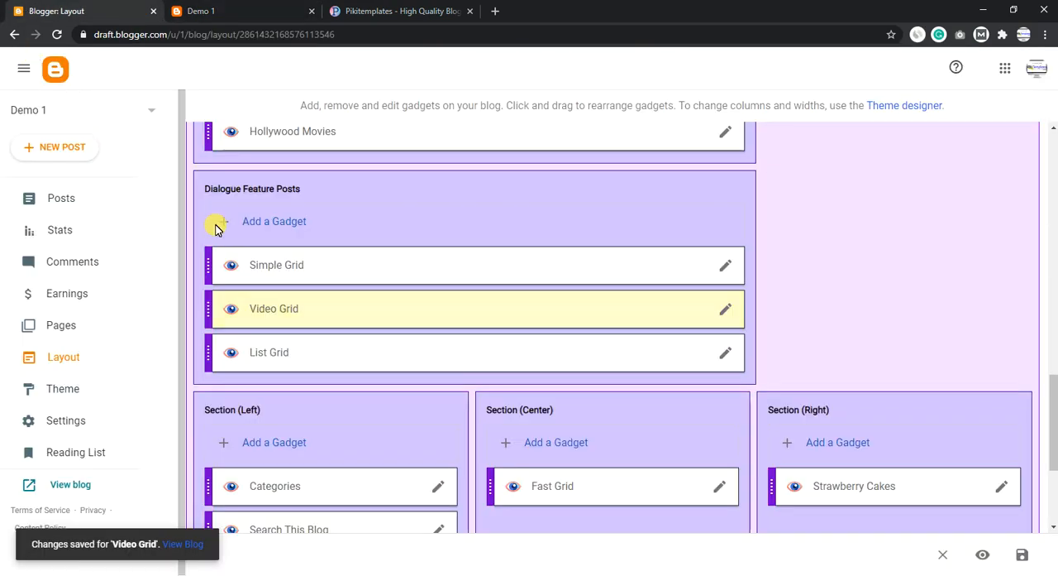
left_click(727, 353)
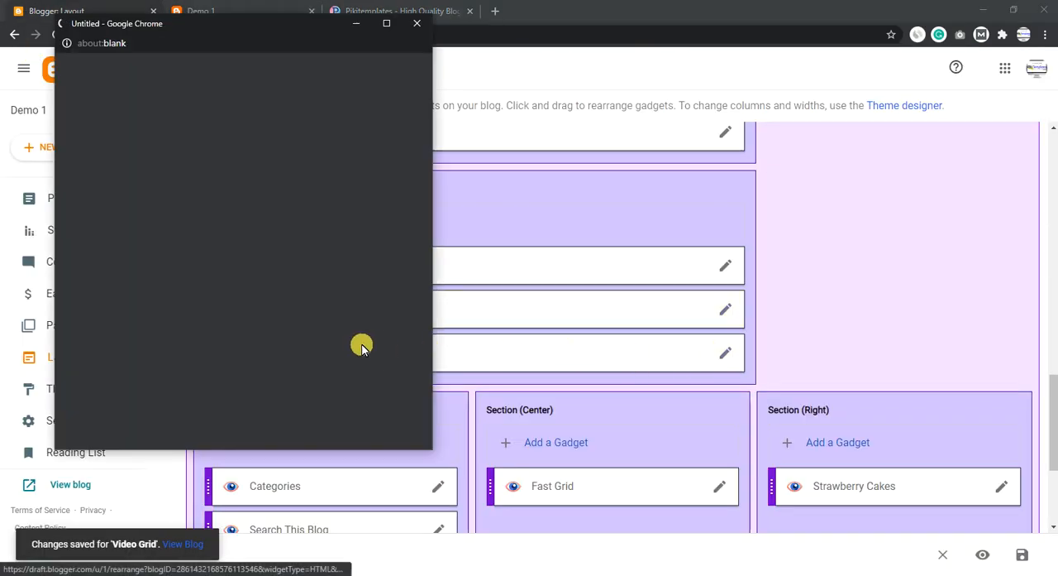
left_click_drag(331, 267, 84, 250)
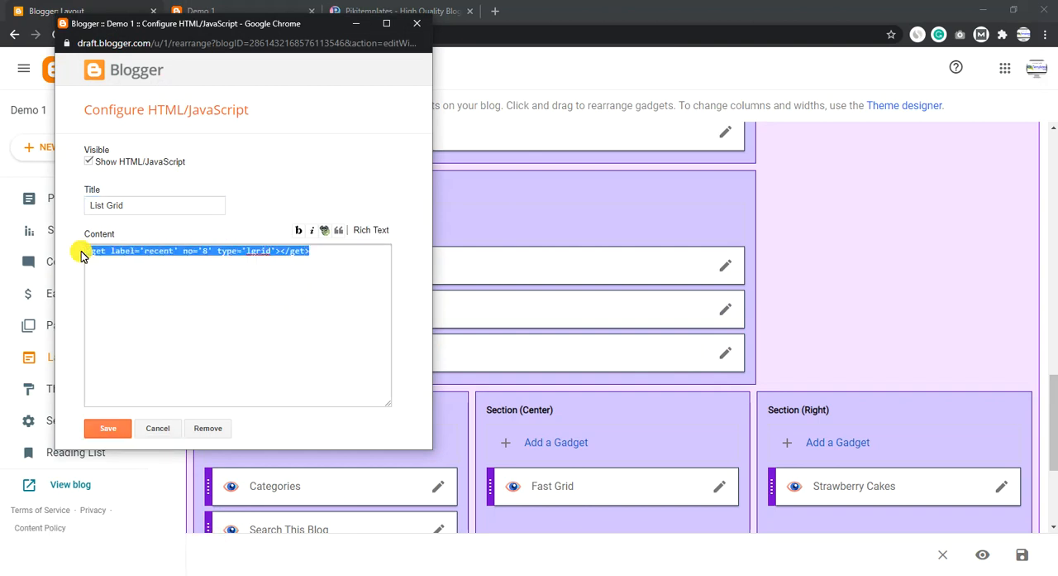
left_click(203, 250)
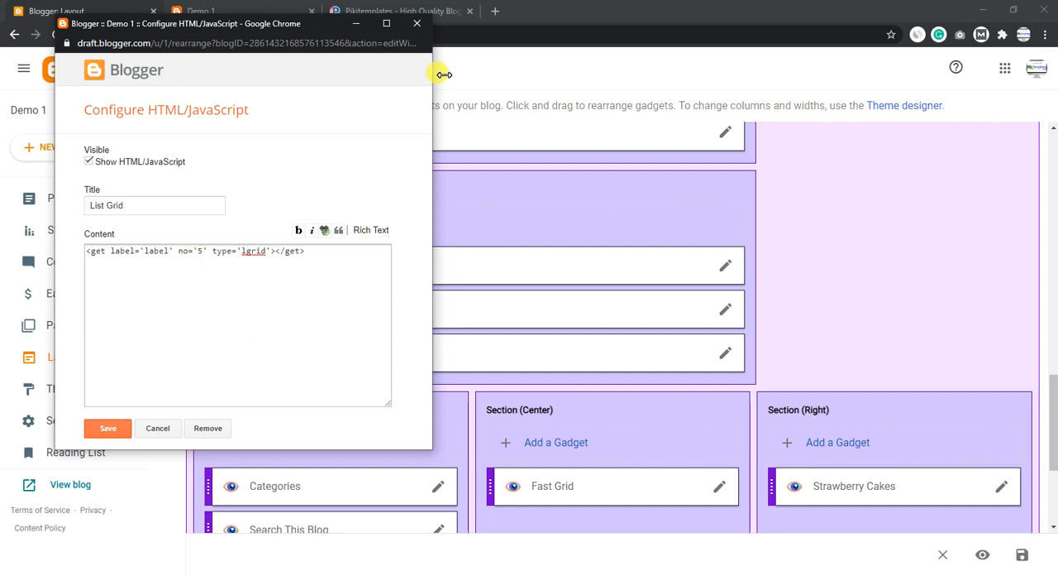
left_click(414, 23)
key("Return")
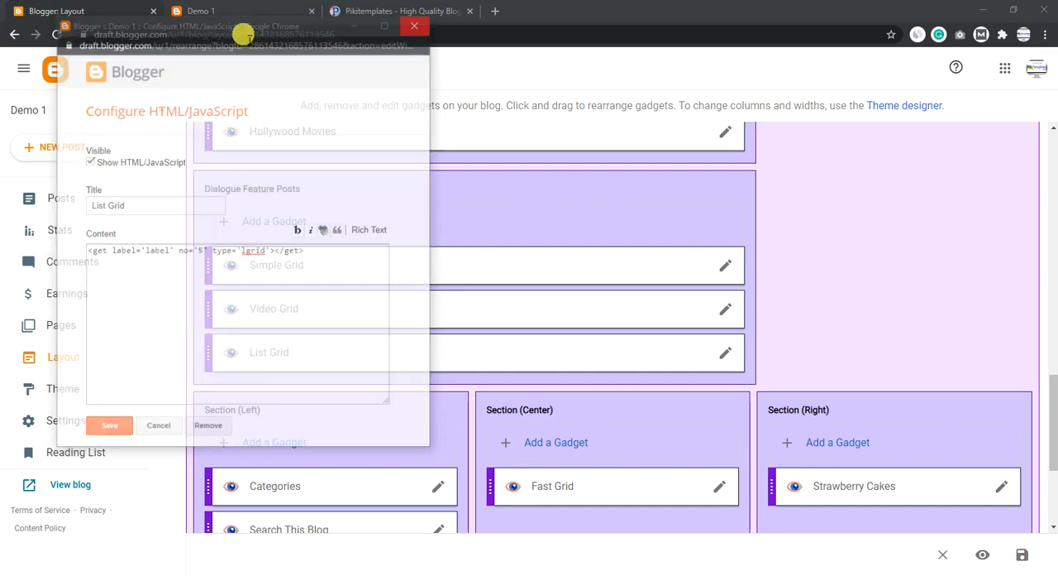
- Compare the Fast Grid section in the blog's footer with the footerpost shortcode in the Section (Center) Fast Grid gadget
left_click(240, 12)
scroll(320, 312, "down", 5)
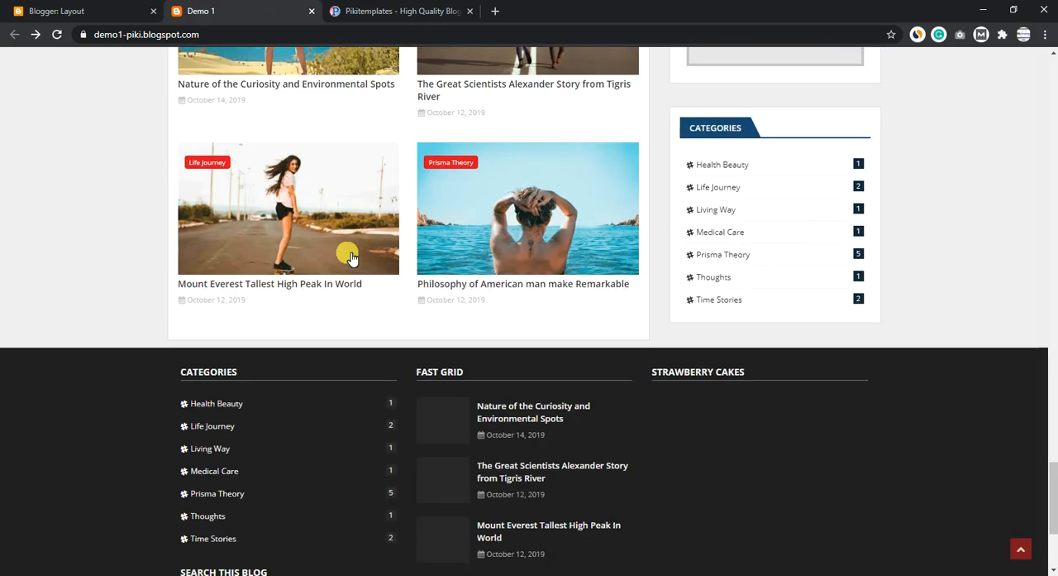
left_click(34, 9)
scroll(372, 376, "down", 2)
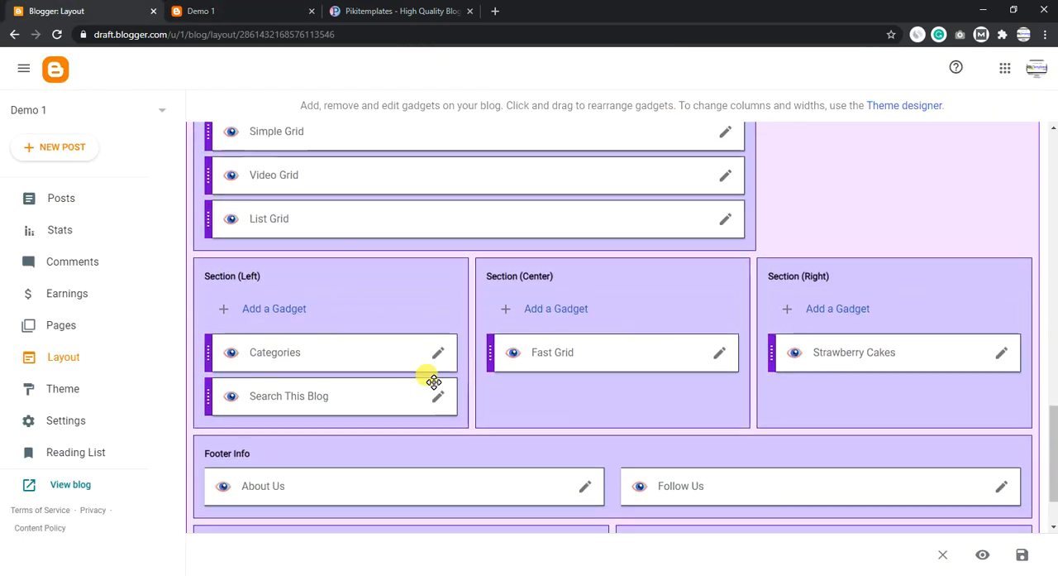
left_click(720, 354)
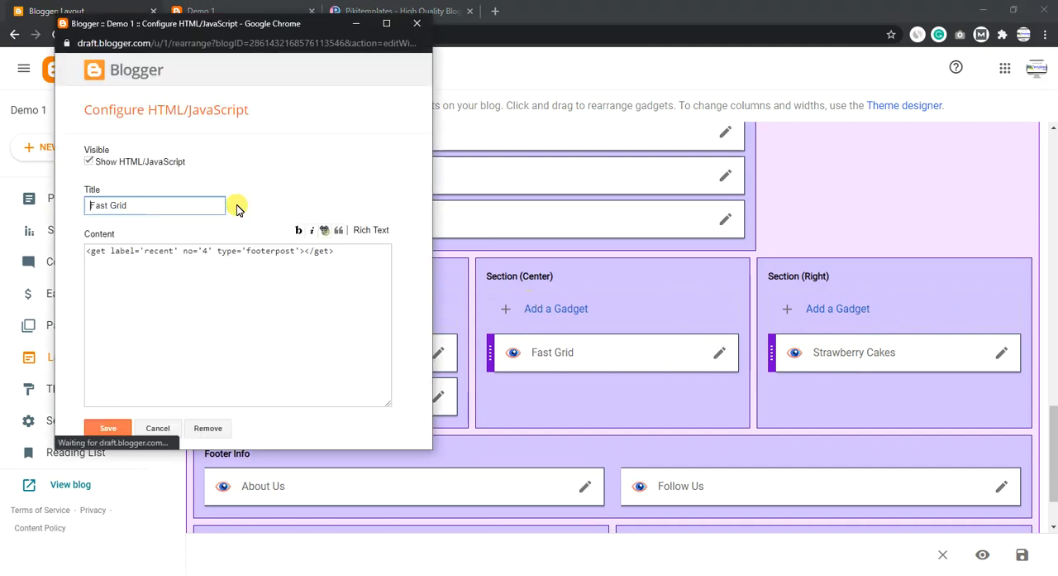
left_click_drag(334, 251, 86, 252)
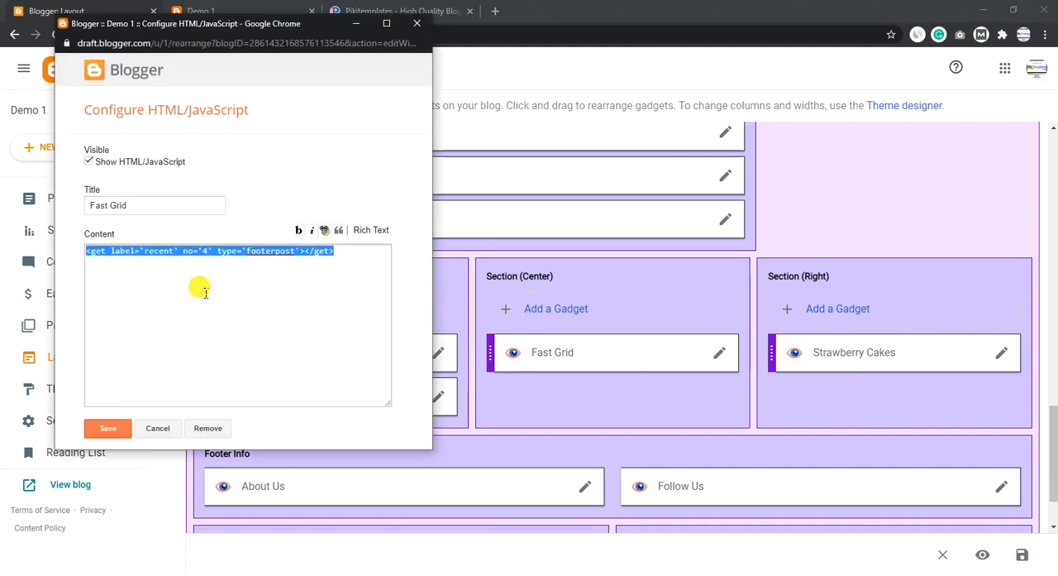
left_click(417, 23)
left_click(266, 11)
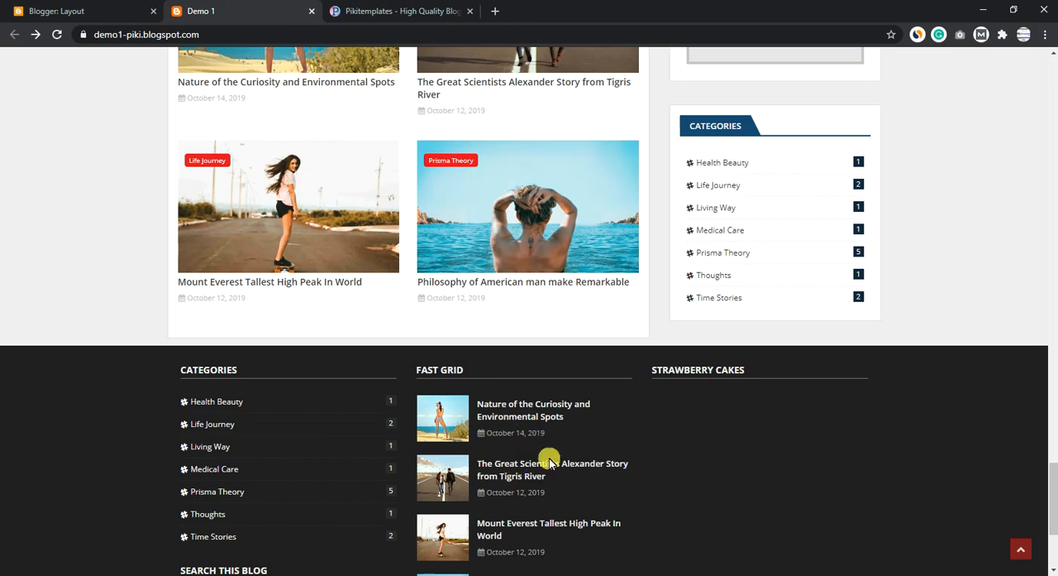
scroll(496, 331, "up", 8)
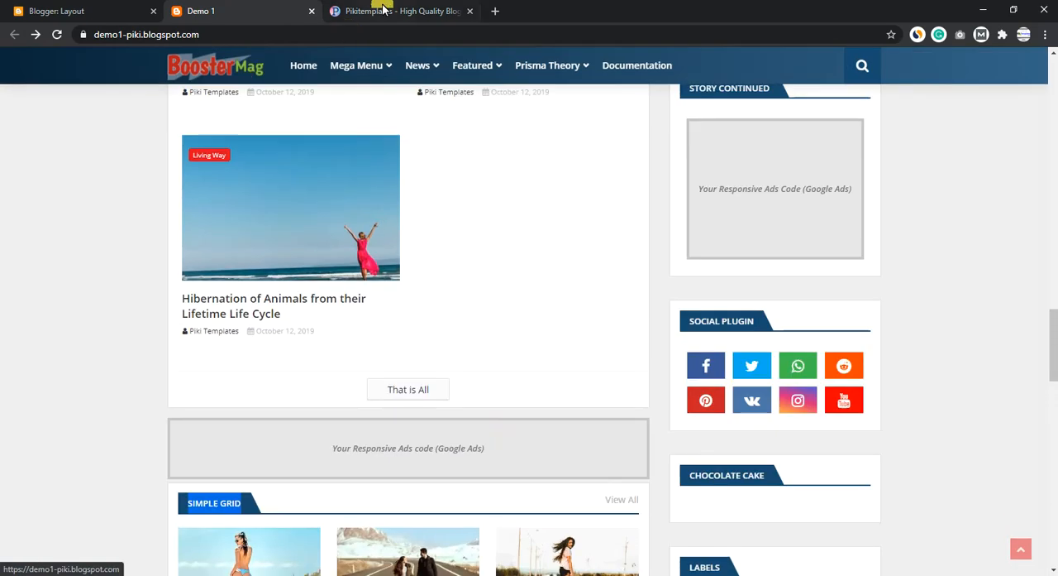
- Read the documentation's Inside Posts Ads section and find the Top Post Ad and Below Post Ad gadgets in the layout
left_click(384, 11)
scroll(394, 259, "down", 5)
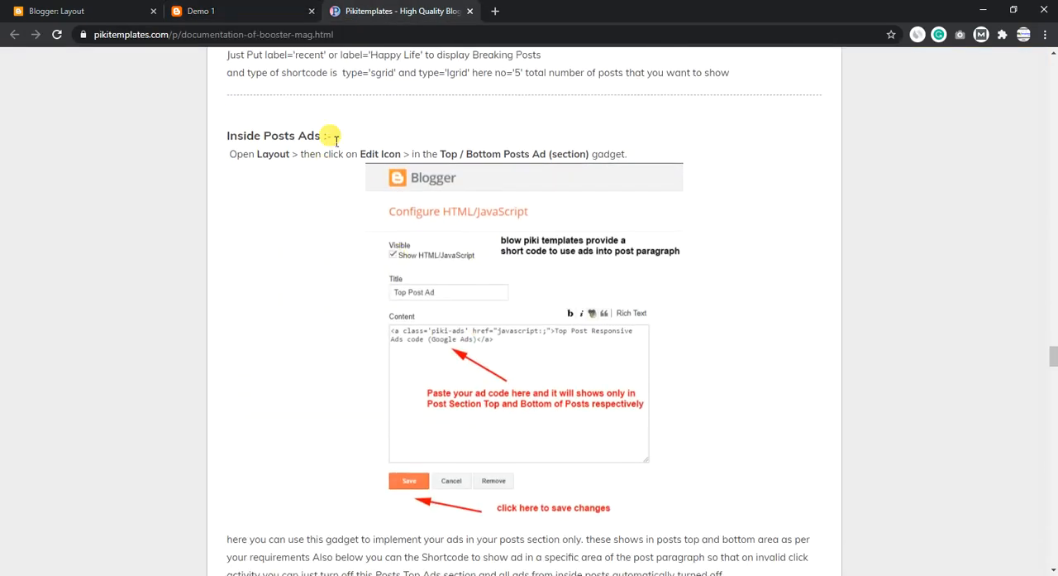
left_click_drag(331, 136, 236, 139)
left_click_drag(493, 157, 377, 159)
scroll(393, 240, "down", 3)
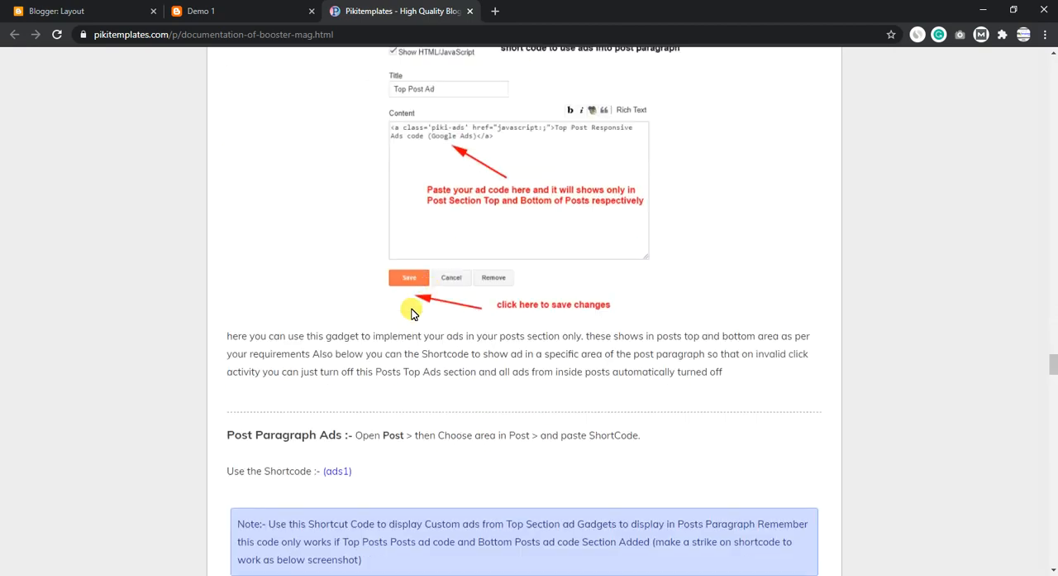
left_click(51, 7)
scroll(354, 338, "up", 5)
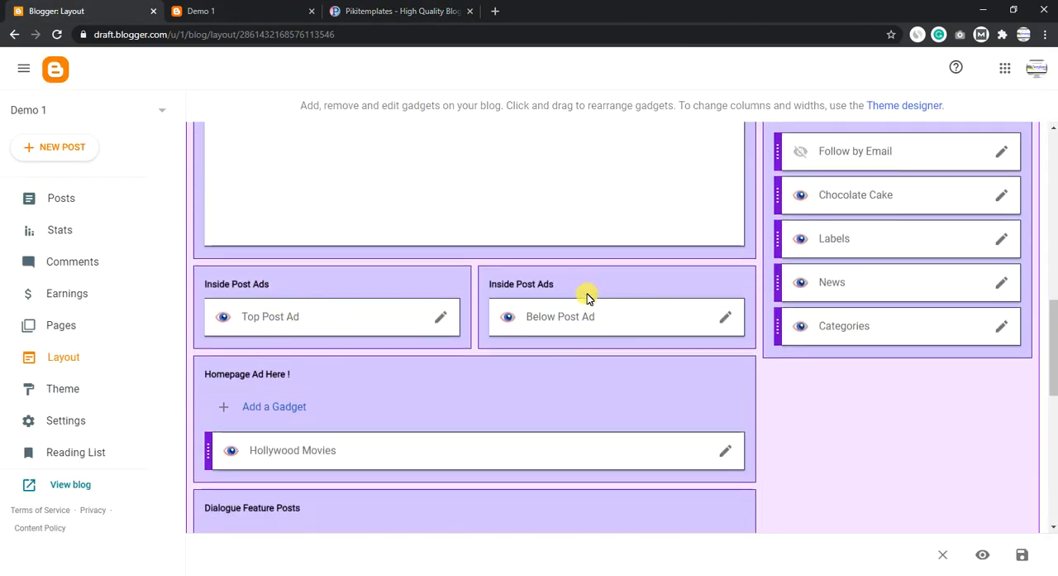
- Open the Nature of the Curiosity and Environmental Spots post and compare its top and below-post ad areas with the layout's Inside Post Ads gadgets
left_click(272, 9)
scroll(261, 223, "up", 5)
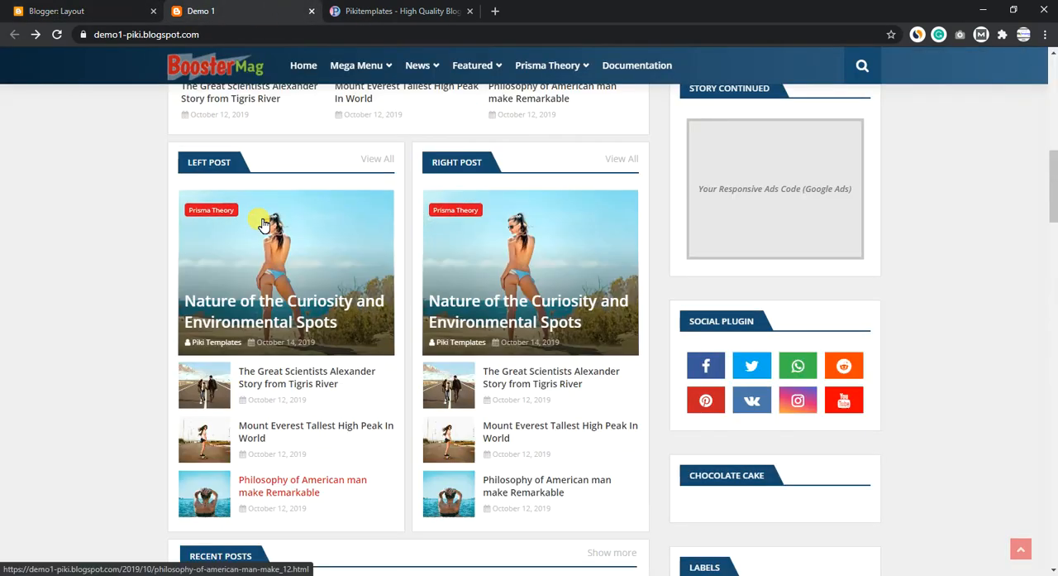
scroll(263, 224, "up", 10)
left_click(252, 254)
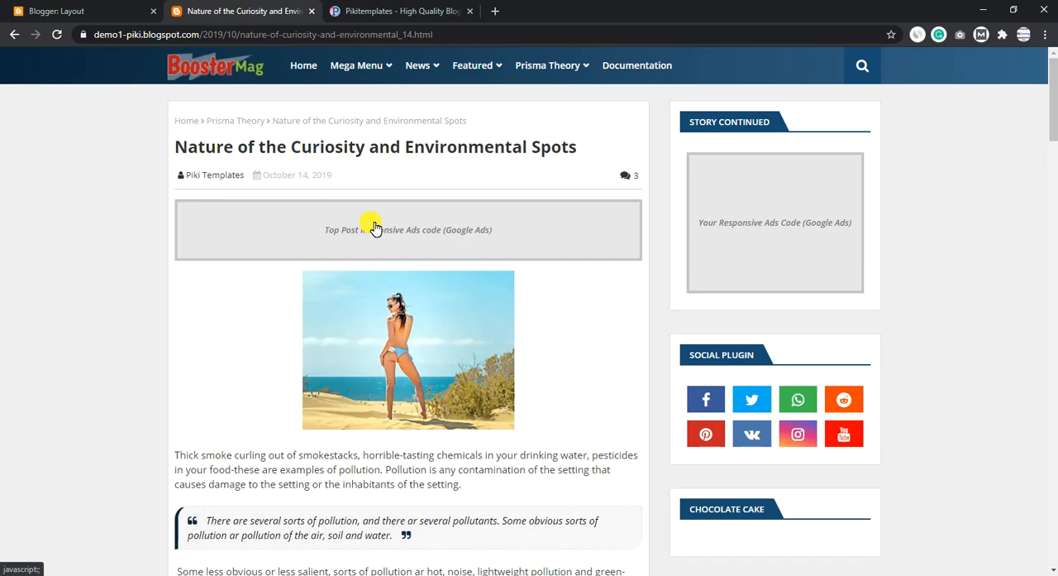
scroll(375, 228, "down", 20)
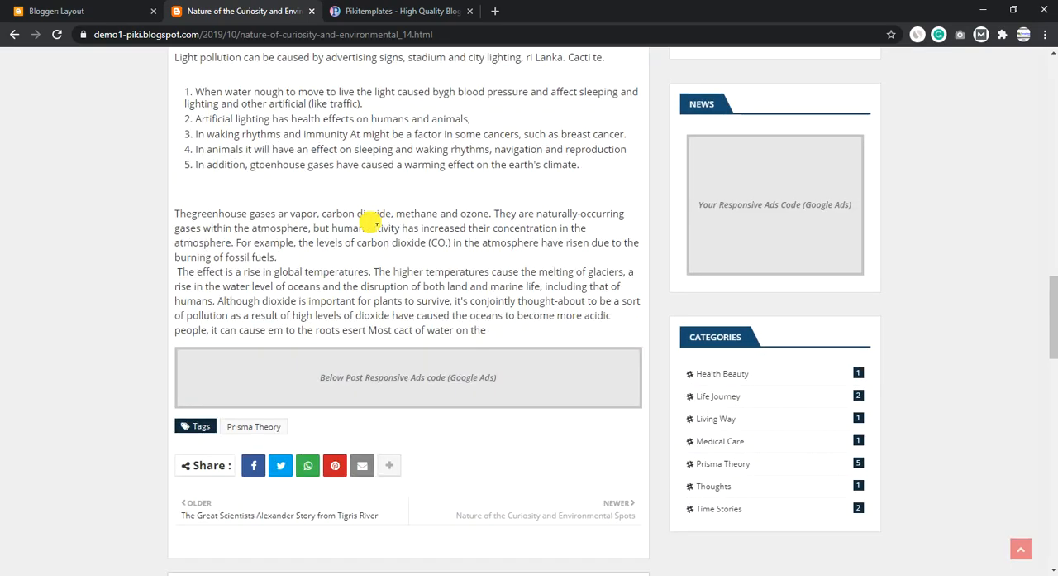
scroll(370, 225, "down", 4)
scroll(373, 227, "up", 2)
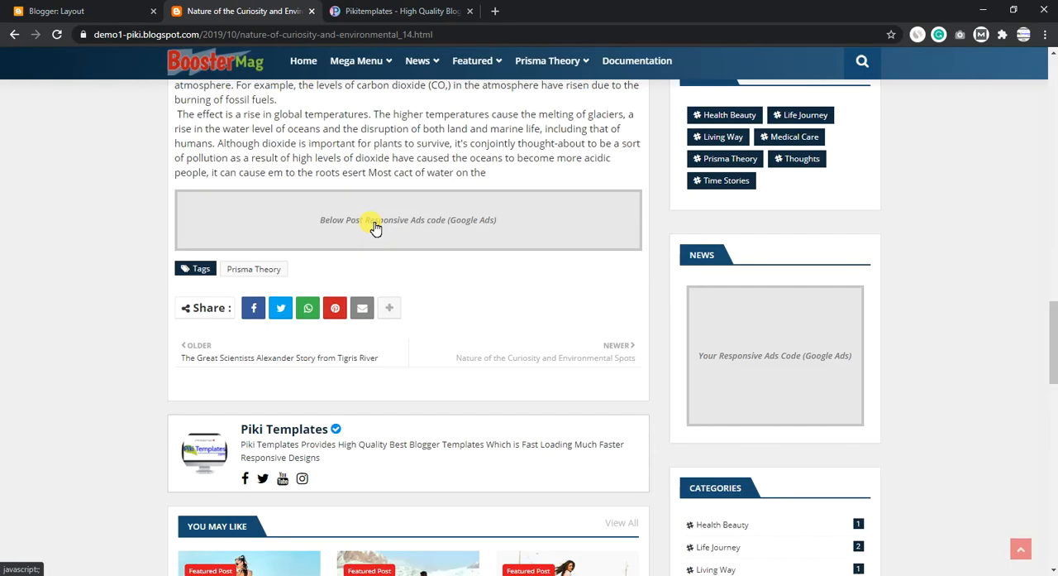
left_click(130, 6)
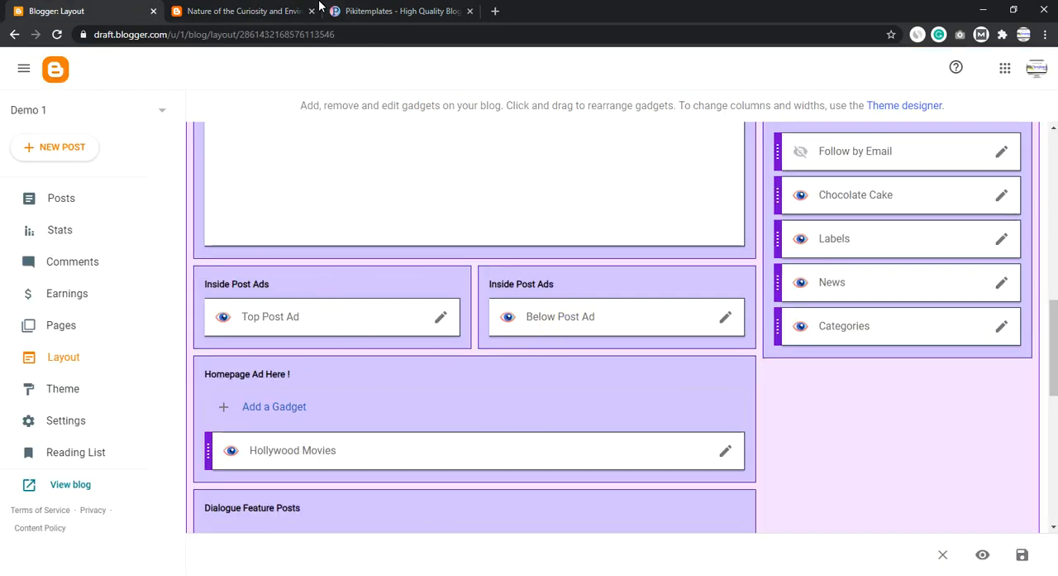
left_click(265, 6)
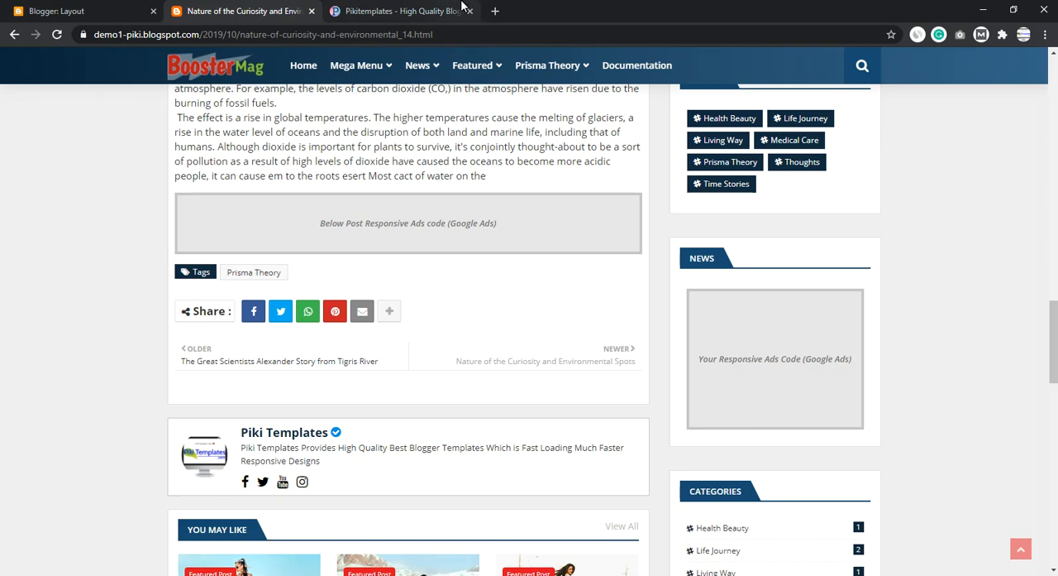
- Read the documentation's Post Paragraph Ads section with its (ads1) shortcode and strikethrough note, and return to the Blogger layout page
left_click(434, 11)
scroll(463, 198, "down", 2)
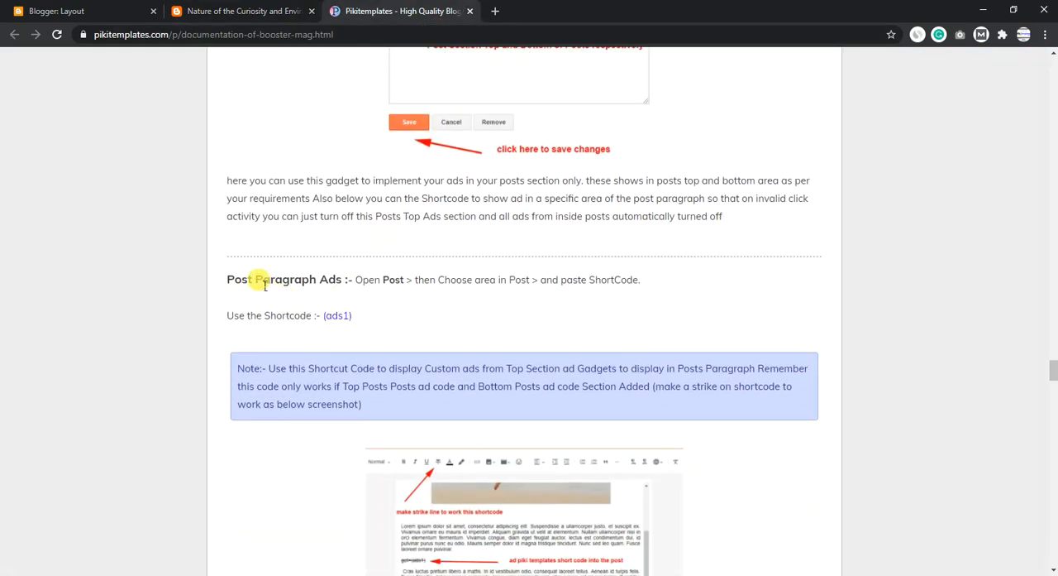
left_click_drag(235, 281, 640, 280)
scroll(465, 232, "up", 5)
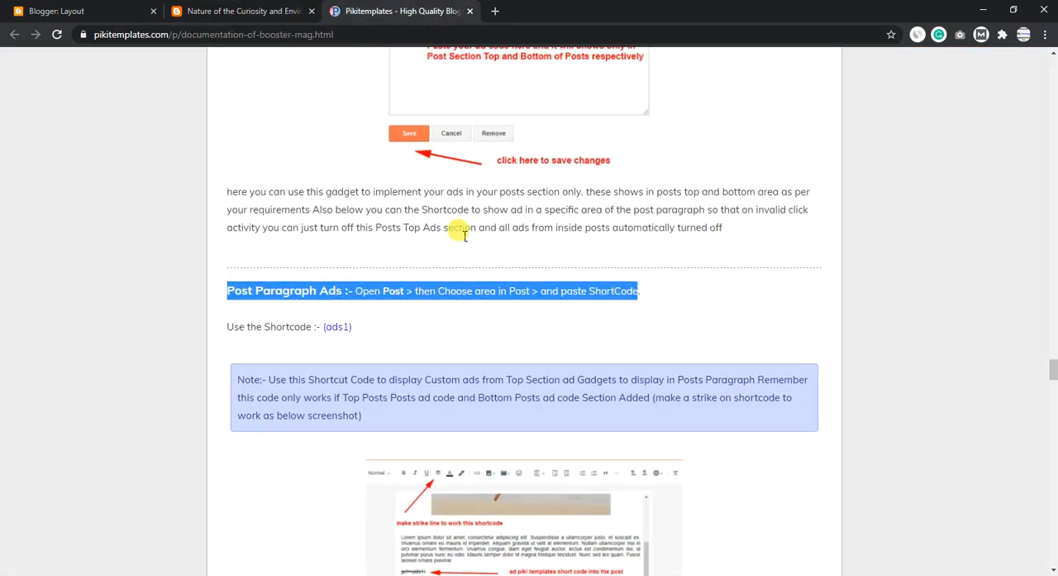
scroll(467, 289, "down", 7)
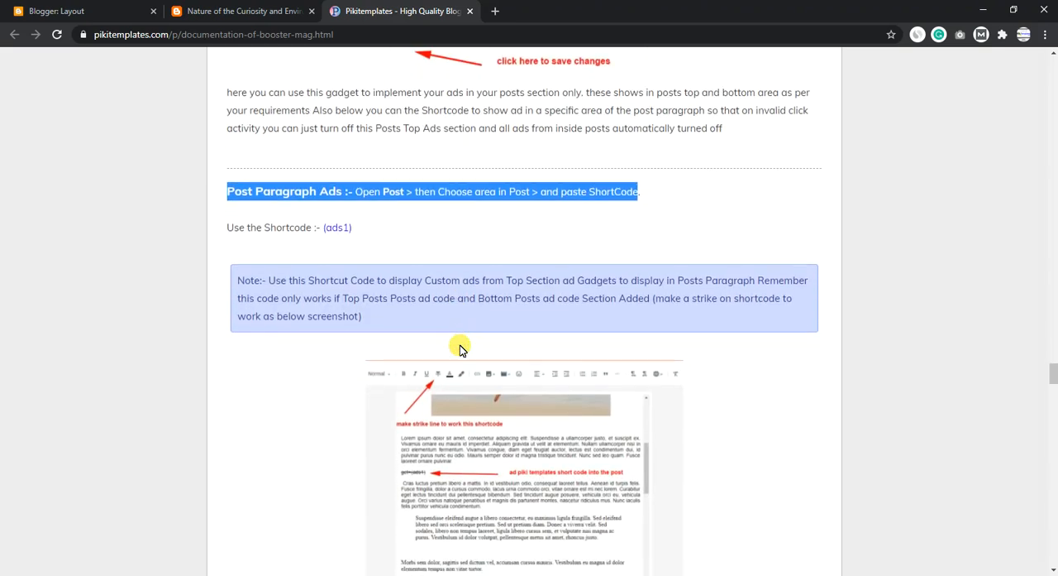
left_click(356, 113)
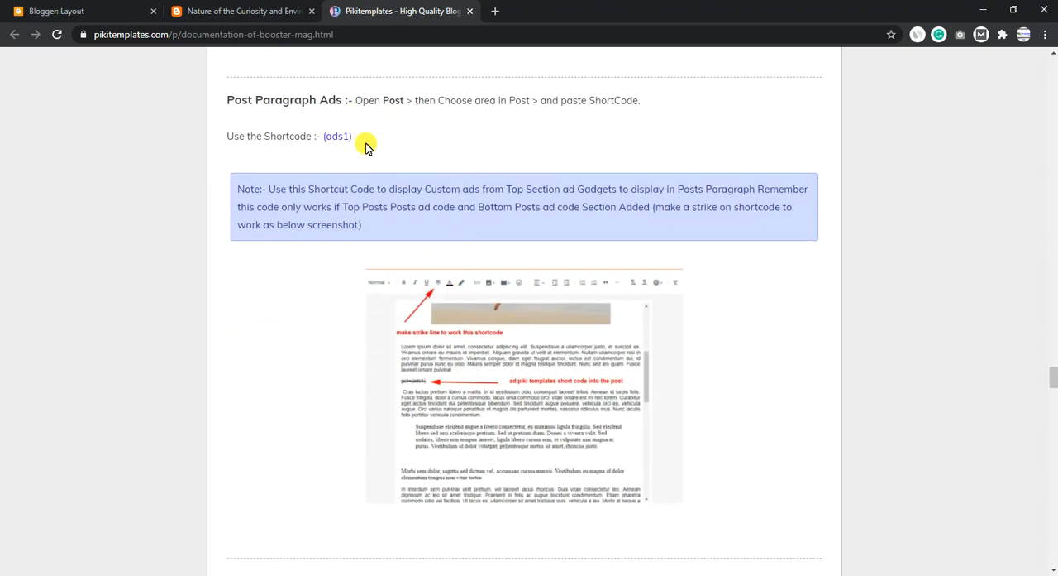
left_click_drag(367, 145, 327, 140)
left_click(113, 6)
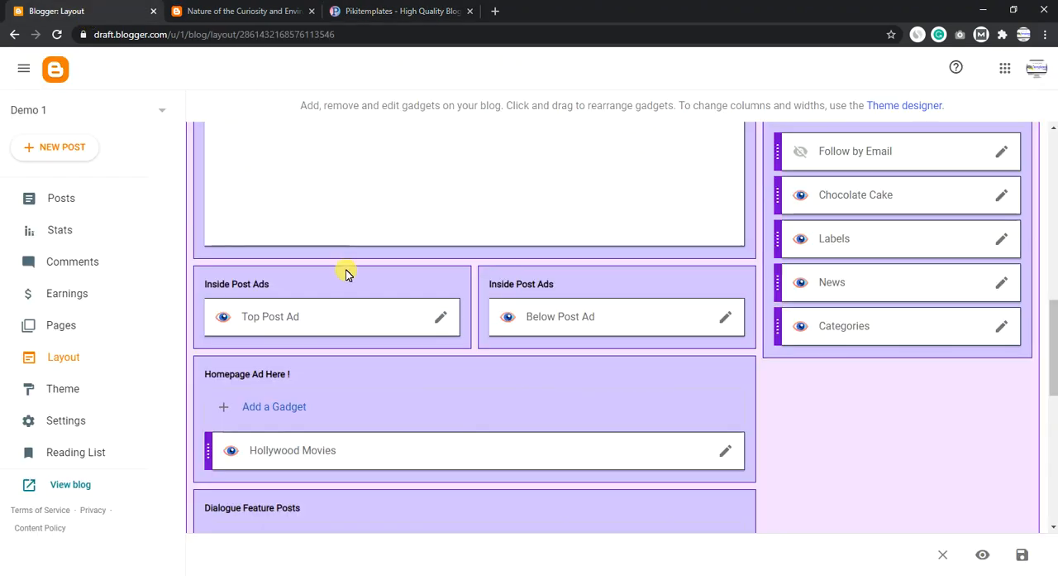
- Open the Nature of the Curiosity and Environmental Spots post from the reloaded posts list for editing in Compose view
left_click(32, 197)
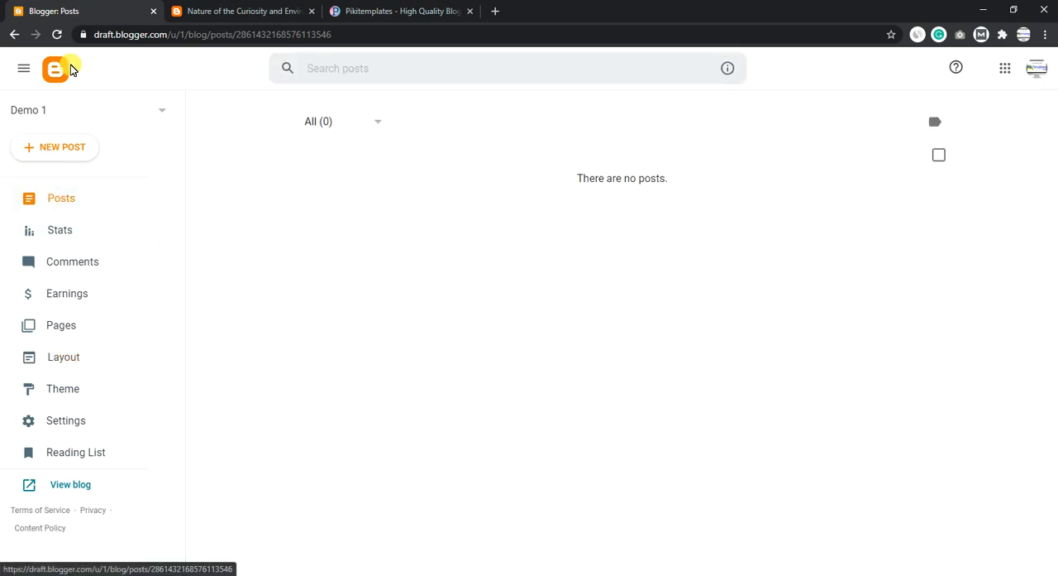
left_click(55, 34)
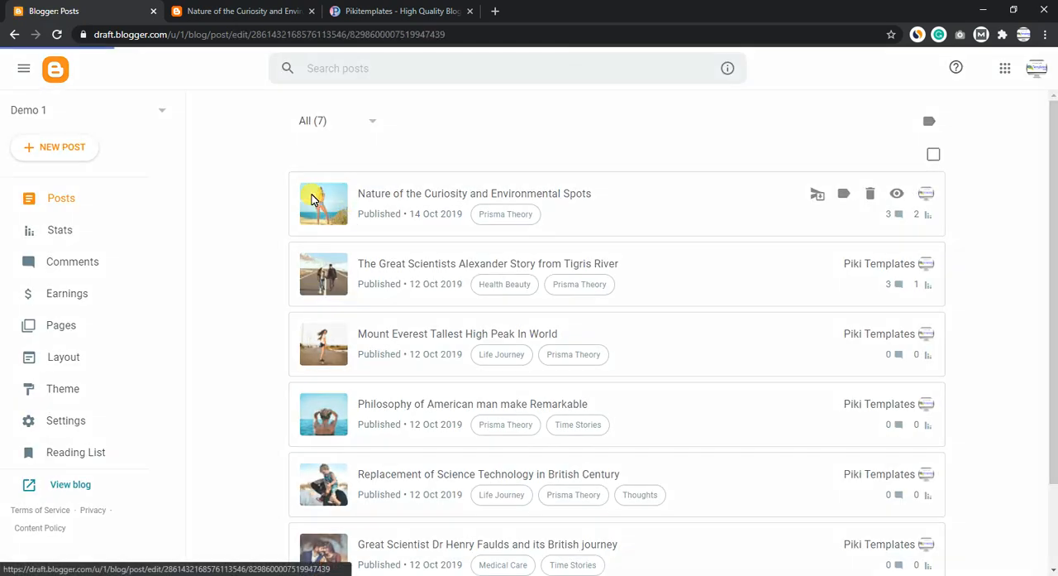
left_click(313, 197)
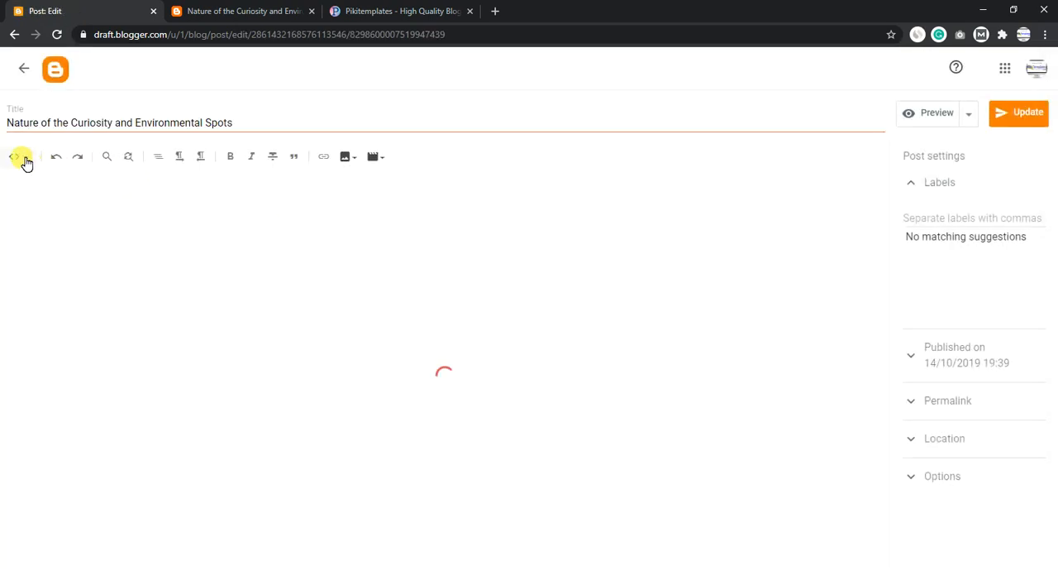
left_click(21, 157)
left_click(35, 192)
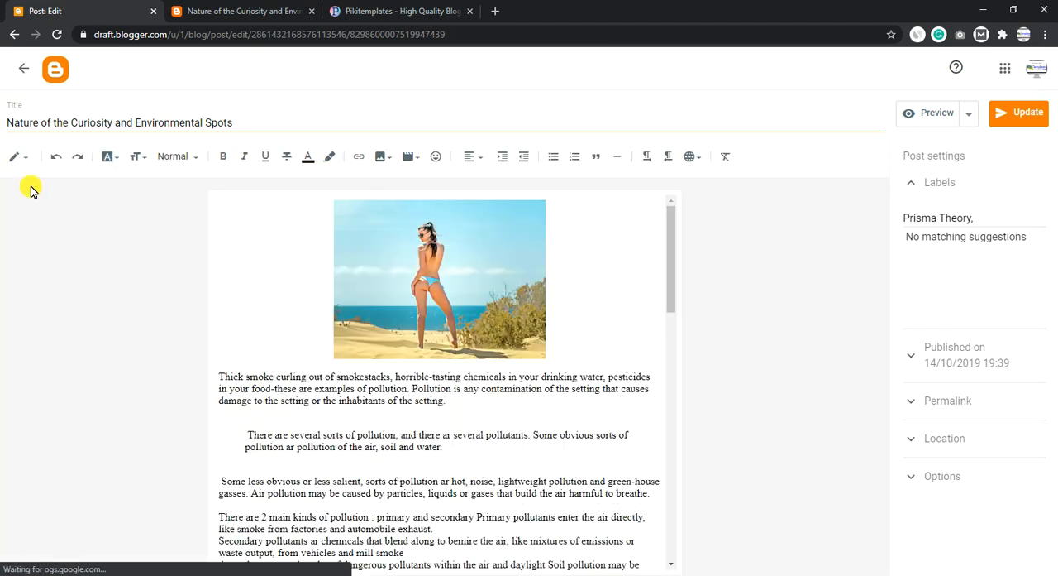
- Insert a struck-through (ads1) shortcode before the "There are 2 main kinds of pollution" paragraph and update the post
scroll(364, 389, "down", 1)
scroll(367, 392, "down", 2)
left_click(261, 346)
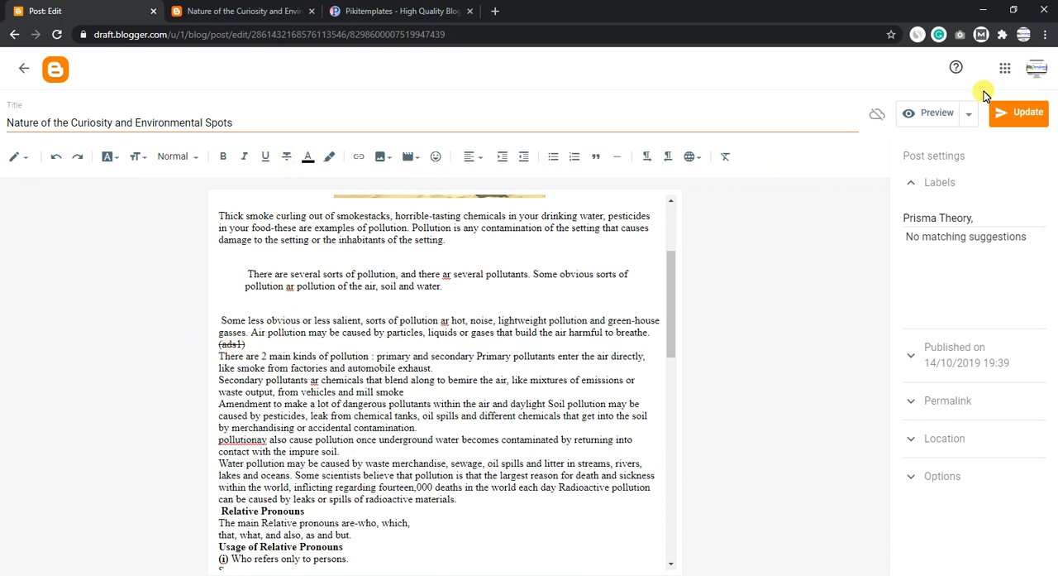
left_click(1017, 116)
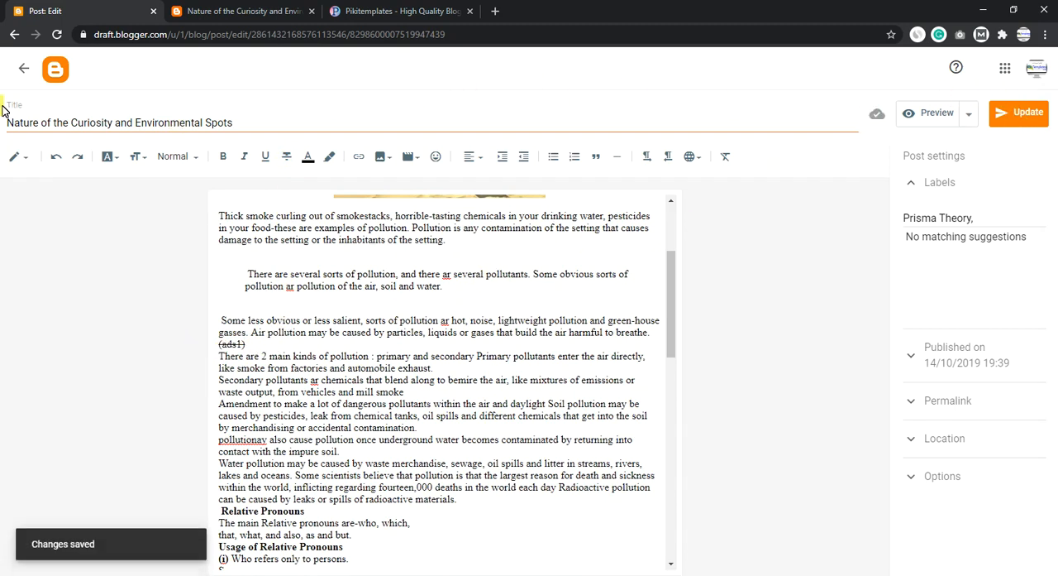
key("ctrl+a")
- Reload the published post and compare its in-paragraph ad area with the (ads1) shortcode position in the post editor
left_click(230, 10)
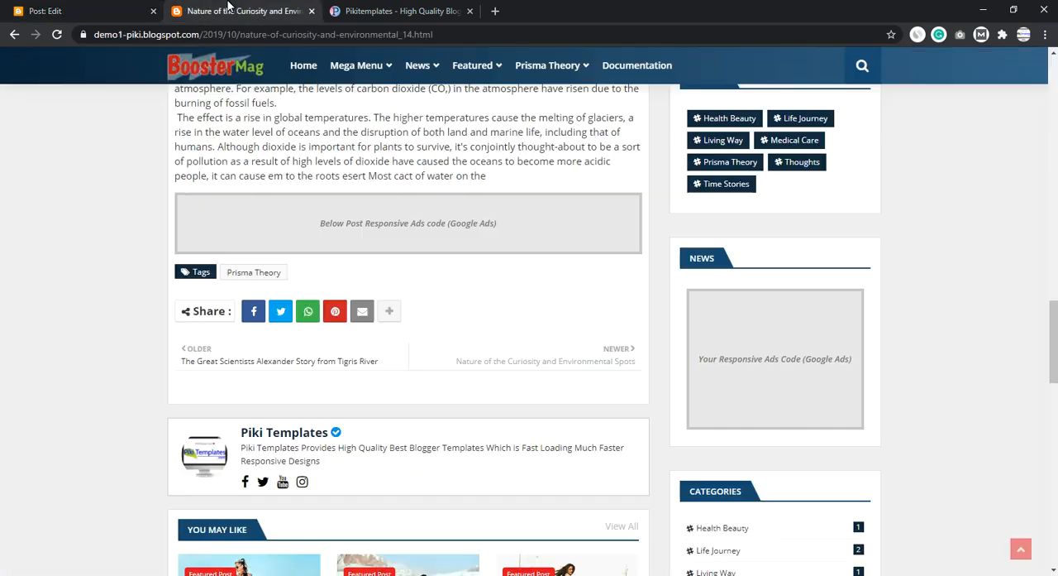
scroll(231, 195, "up", 15)
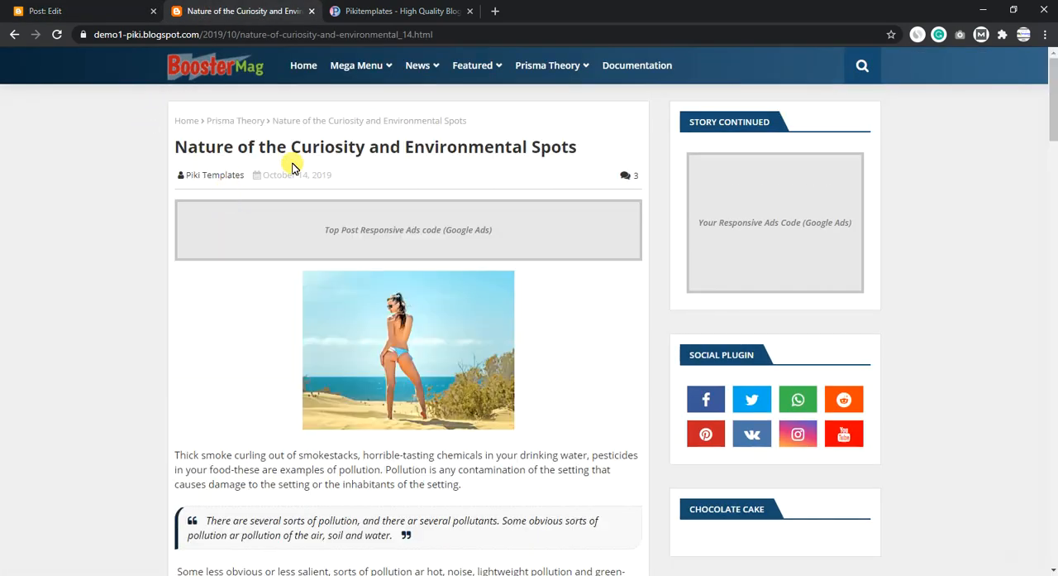
left_click(66, 8)
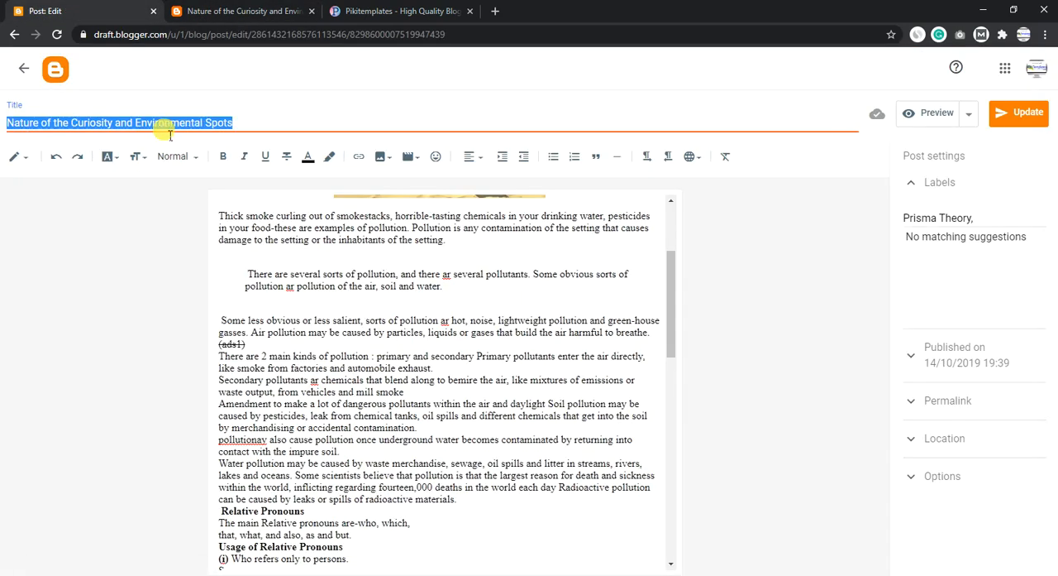
left_click(226, 14)
left_click(60, 34)
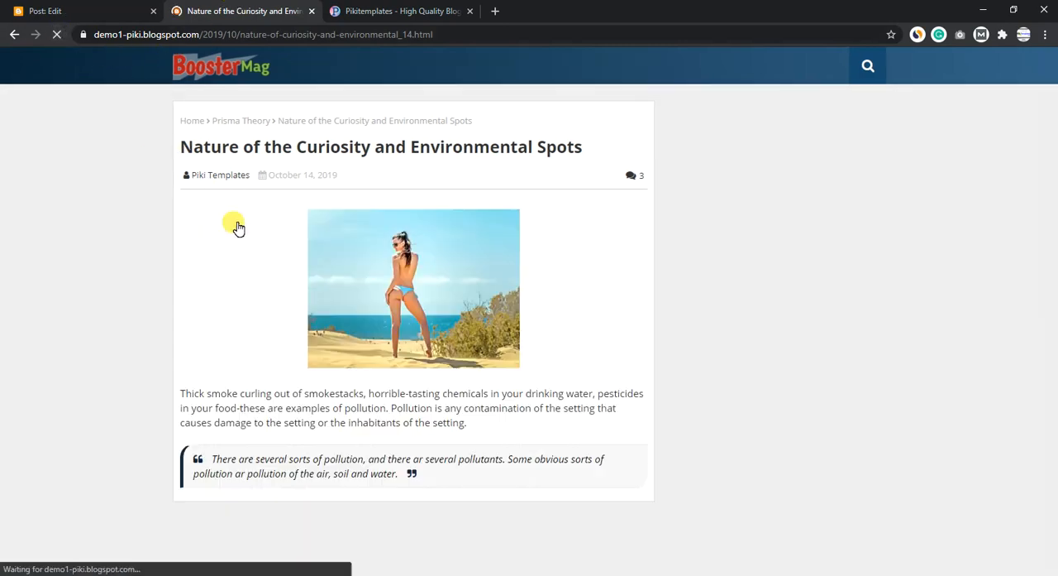
scroll(248, 255, "down", 4)
scroll(253, 262, "down", 1)
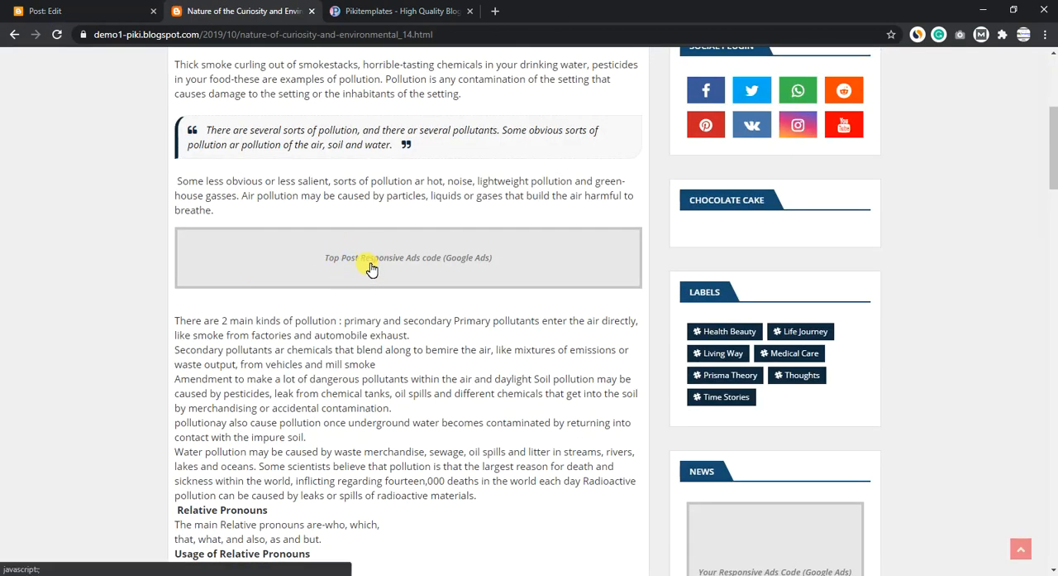
key("ctrl+shift+Tab")
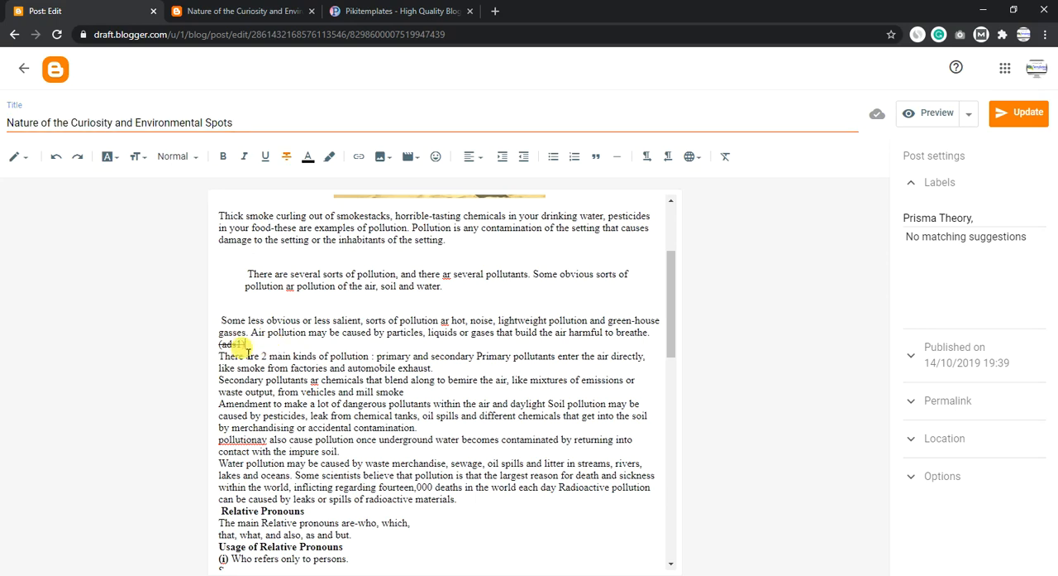
left_click(219, 8)
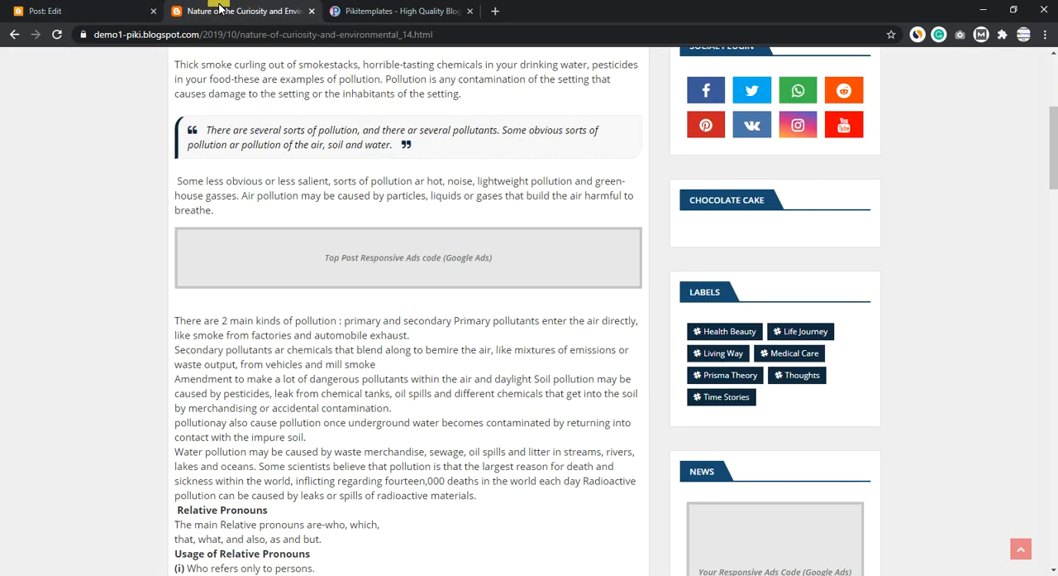
left_click(45, 8)
- Leave the post editor, find the documentation's Post Author Social icons section, and examine the author box below the published post
left_click(24, 69)
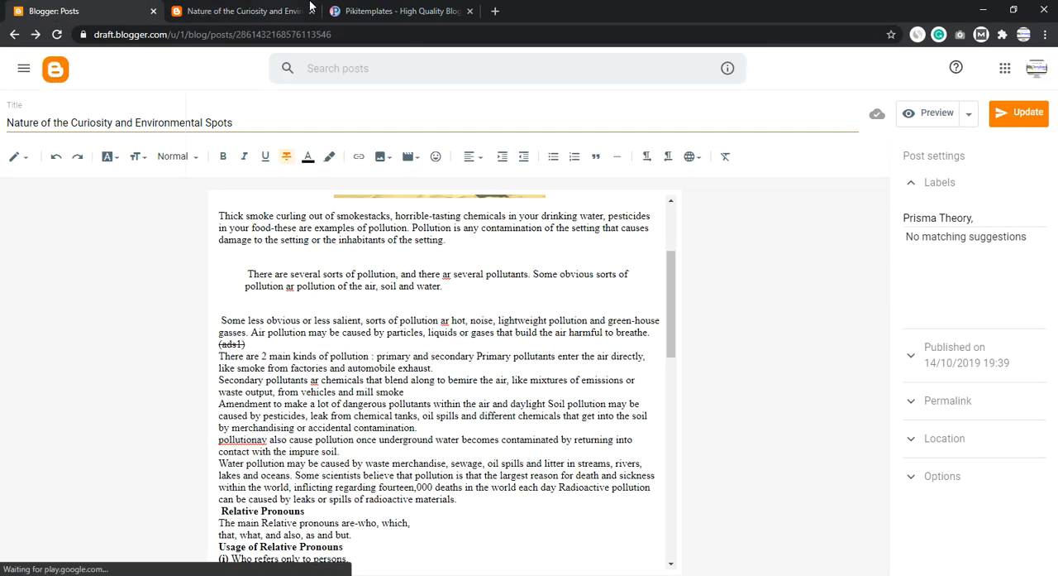
left_click(328, 8)
scroll(360, 238, "down", 10)
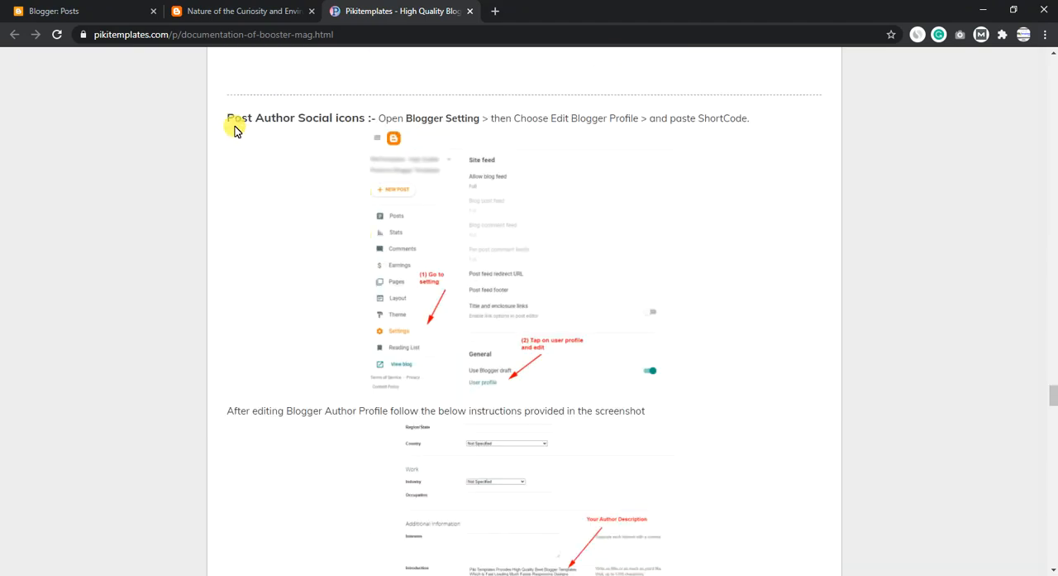
left_click_drag(267, 124, 376, 120)
left_click(240, 11)
scroll(278, 279, "down", 10)
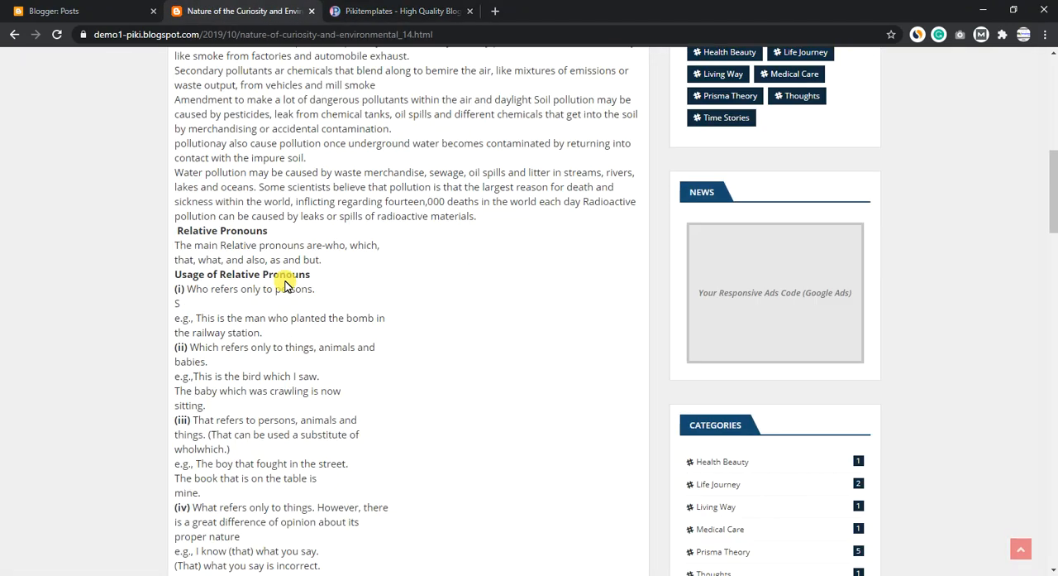
scroll(306, 361, "down", 4)
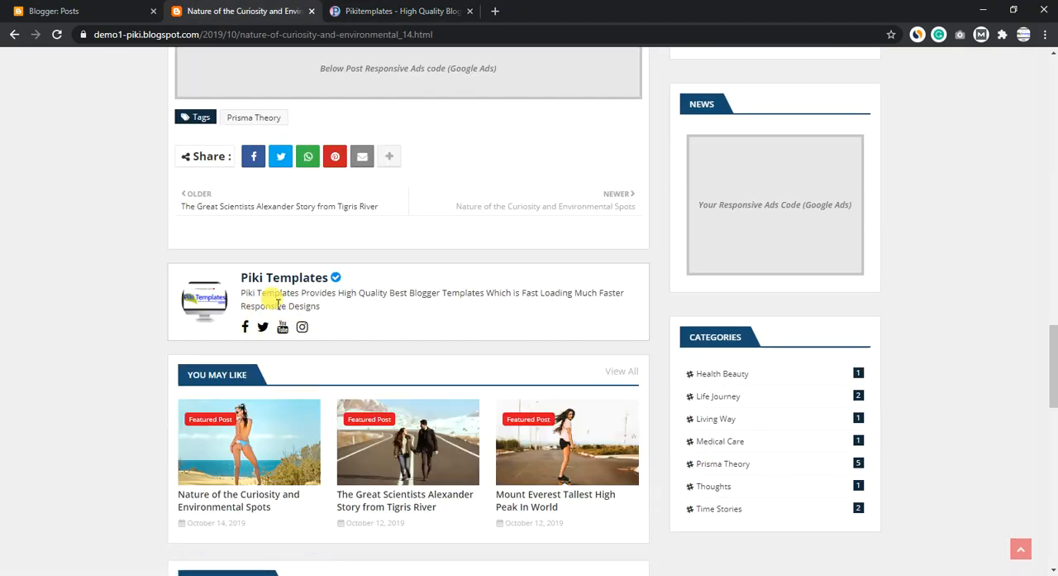
- Following the Post Author Social icons instructions, open the Demo 1 blog's settings and open the user profile under General
left_click(106, 11)
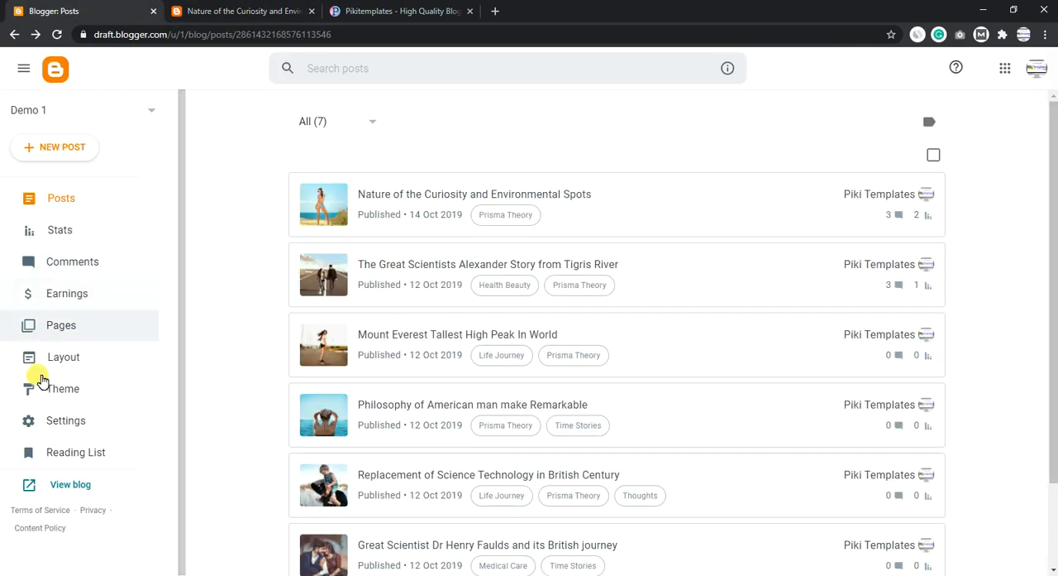
left_click(52, 420)
left_click(347, 11)
scroll(383, 311, "down", 4)
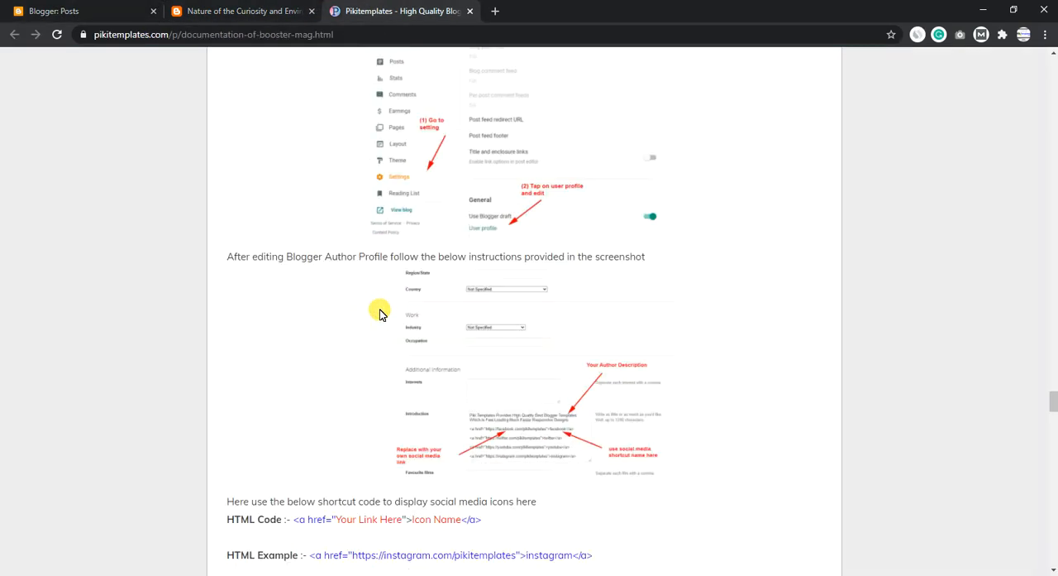
scroll(456, 194, "up", 4)
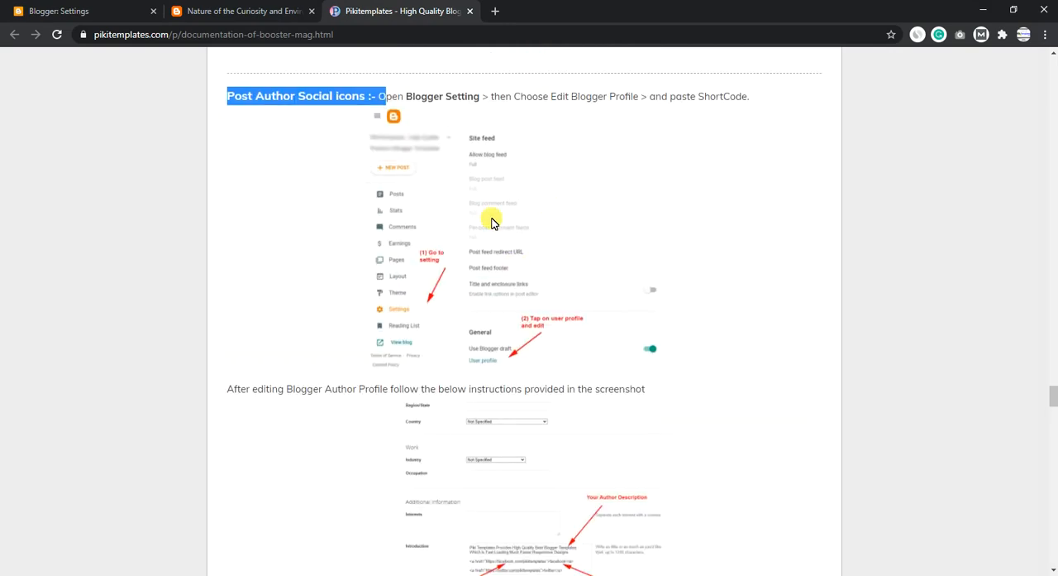
left_click(106, 10)
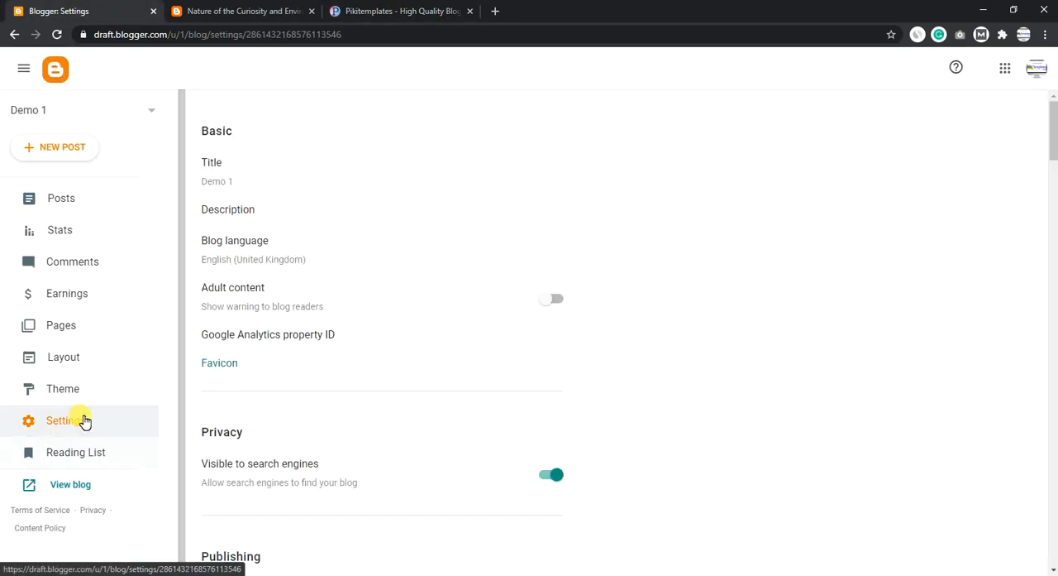
scroll(322, 380, "down", 15)
scroll(321, 382, "down", 7)
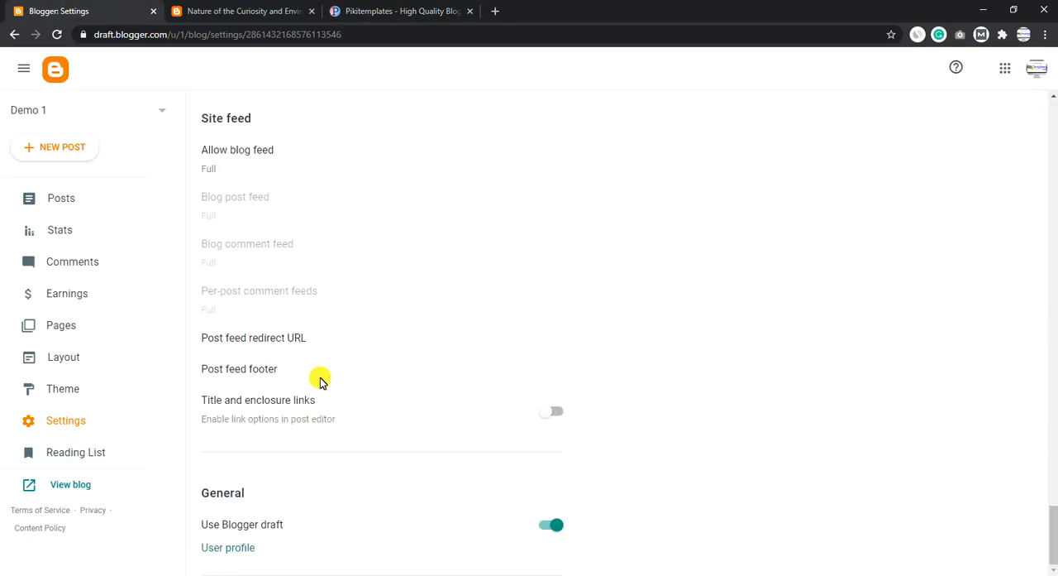
left_click(229, 547)
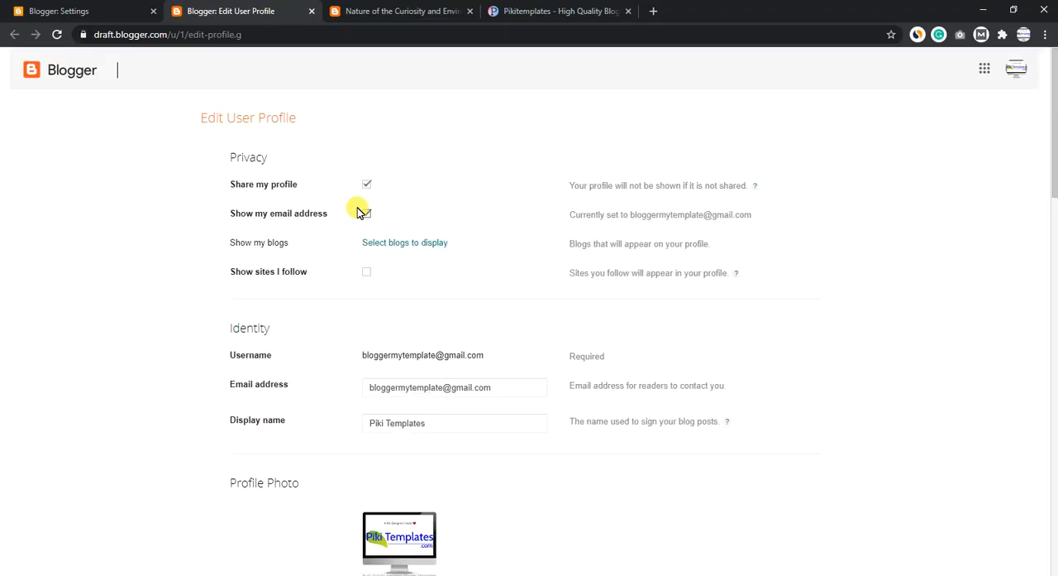
- Find the profile's Introduction field, enlarge its box, and examine the author description and Facebook link code
left_click(358, 209)
scroll(366, 232, "down", 12)
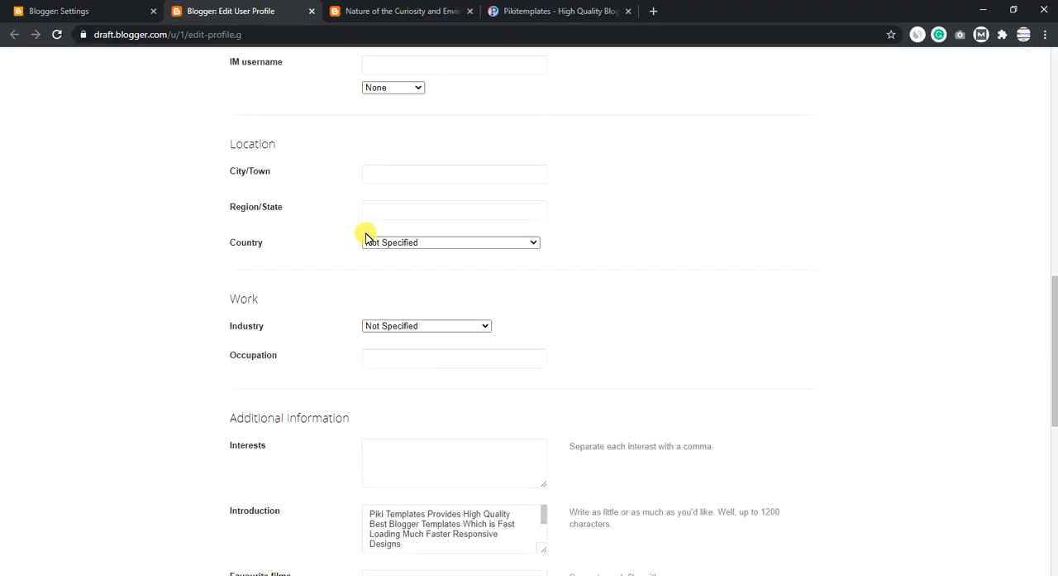
left_click_drag(239, 273, 291, 276)
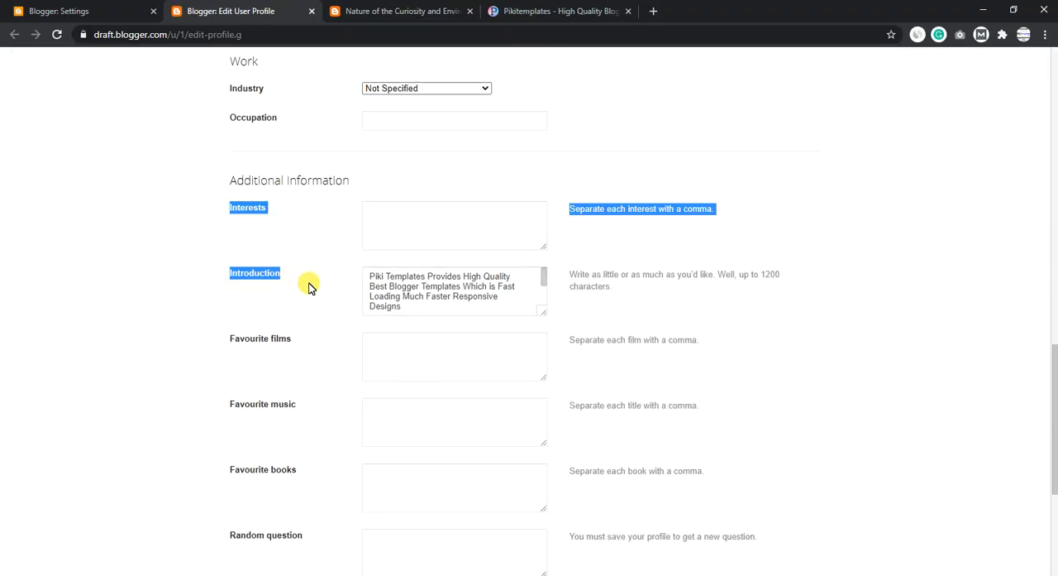
left_click_drag(545, 312, 739, 361)
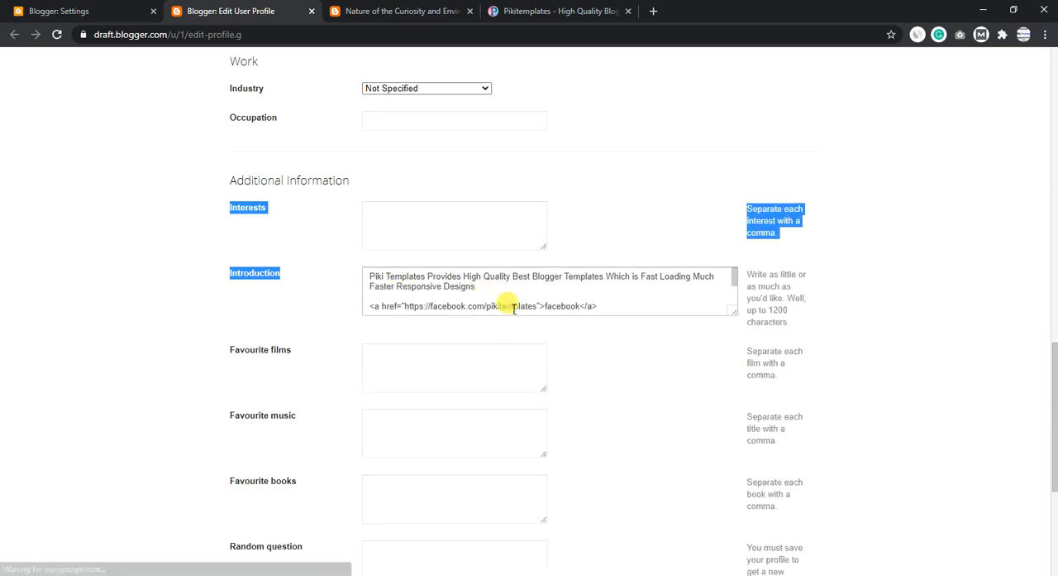
left_click_drag(607, 303, 372, 302)
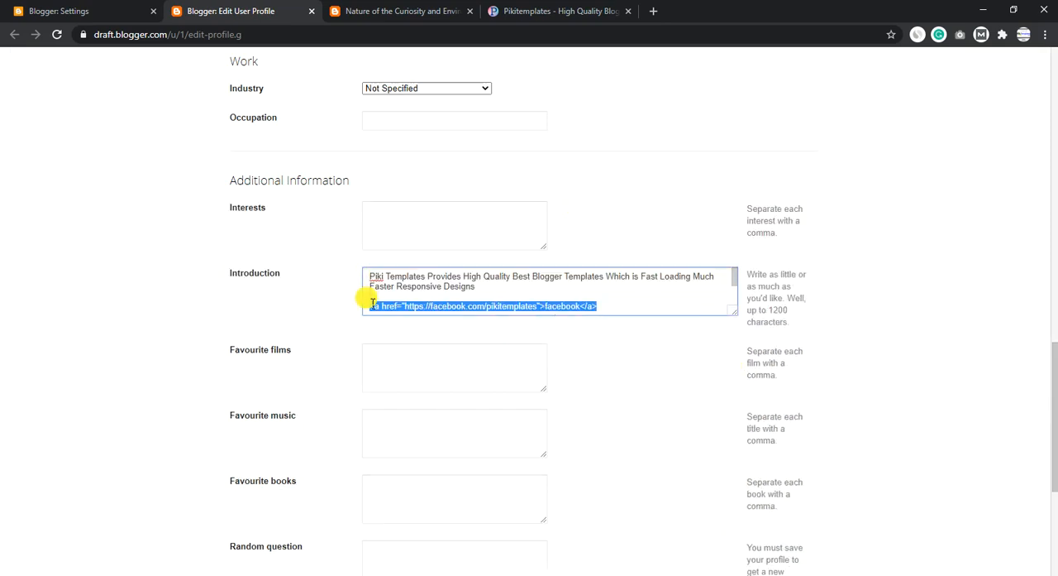
left_click_drag(498, 280, 353, 276)
- Examine the social icons in the post's author box and read the documentation's HTML code and example for them
left_click(398, 13)
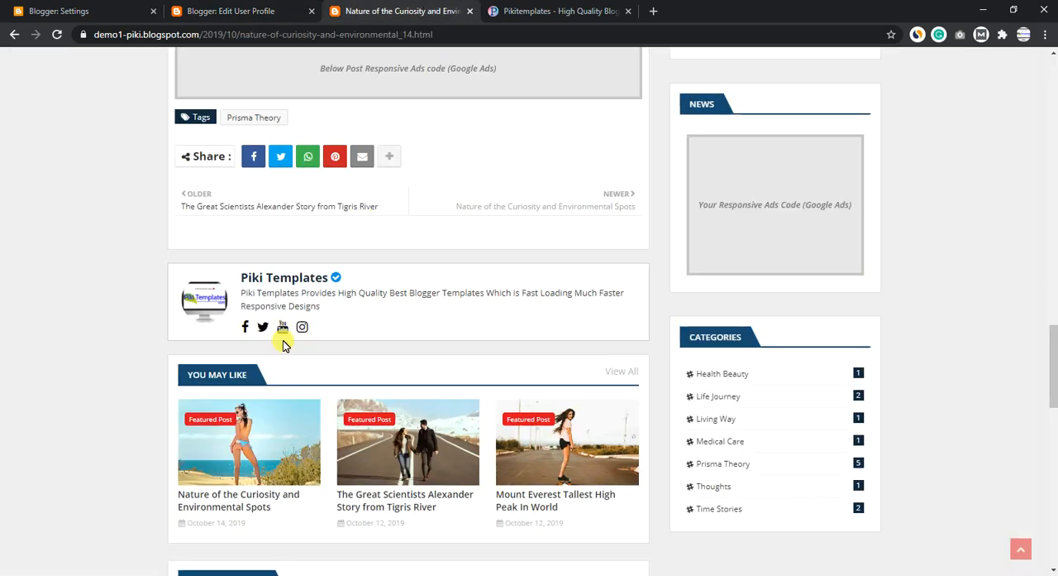
left_click(554, 11)
scroll(432, 196, "down", 5)
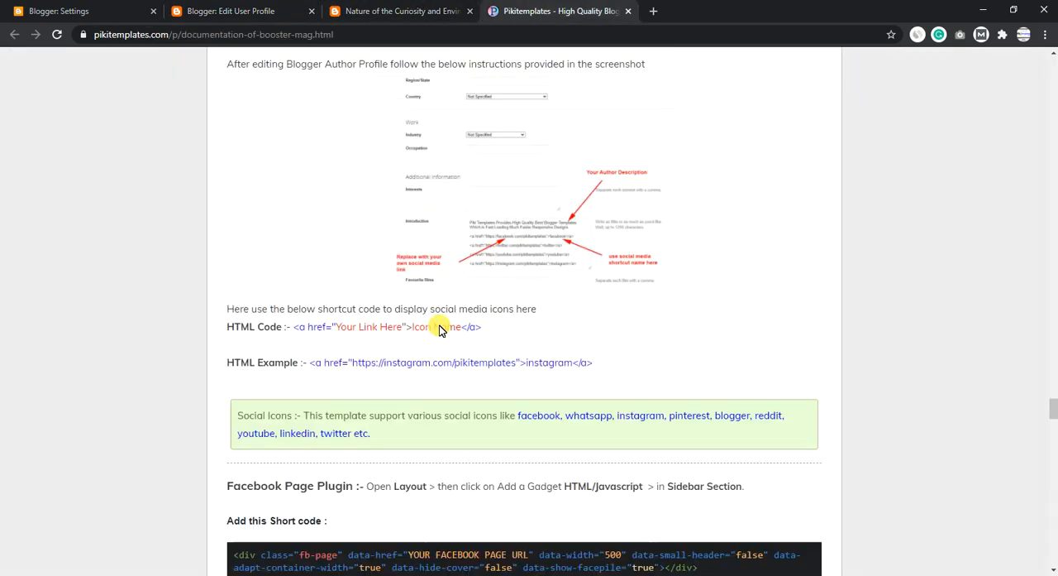
left_click_drag(227, 269, 287, 217)
- Change the Facebook link's icon name in the profile's Introduction to instagram and look through the other social links
left_click(223, 11)
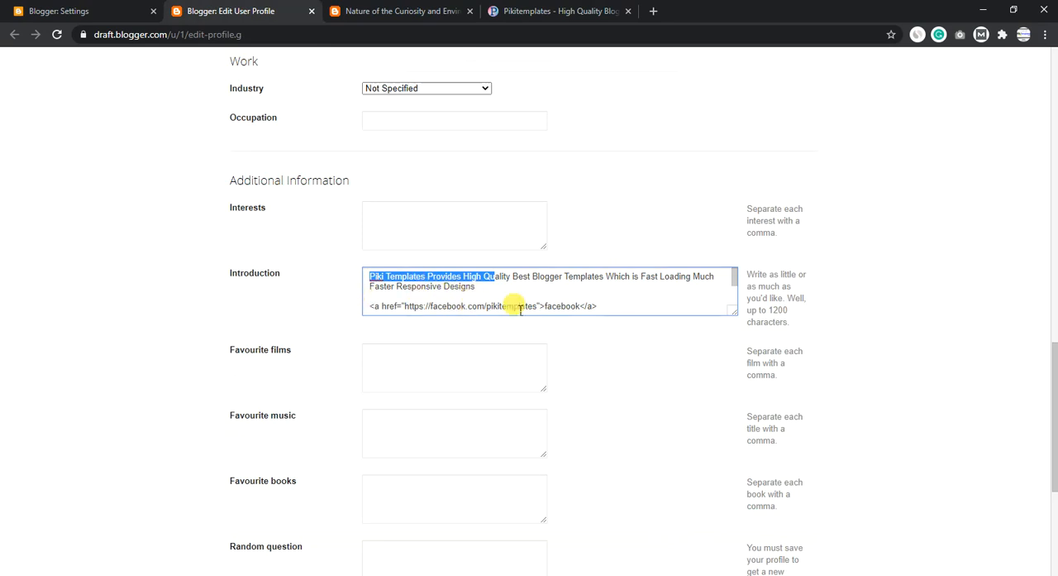
left_click(584, 311)
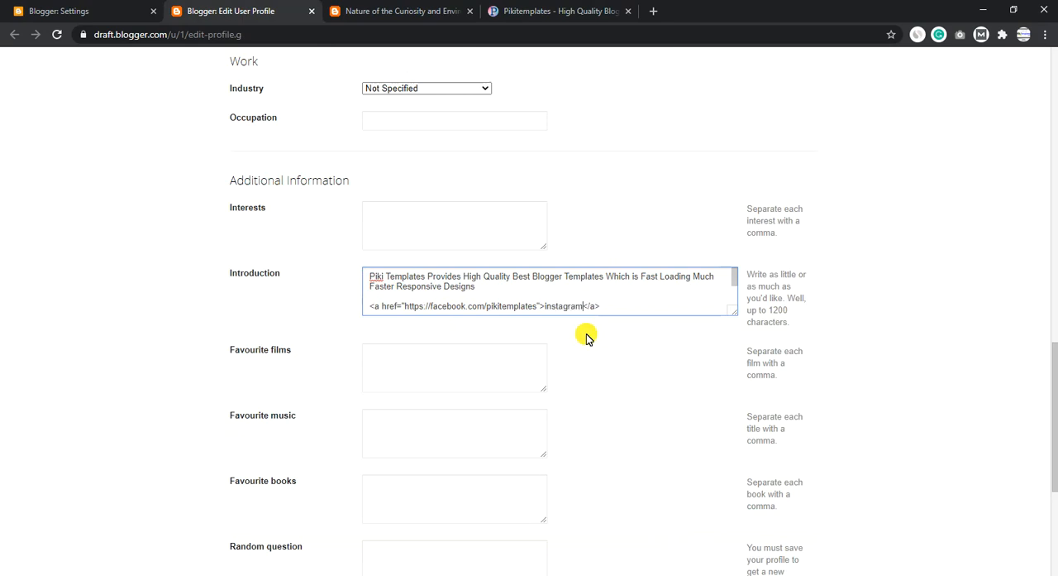
left_click_drag(523, 312, 465, 284)
- Check the post's author box again and read the documentation's Facebook Page Plugin and Facebook Comment Plugin sections
left_click(384, 10)
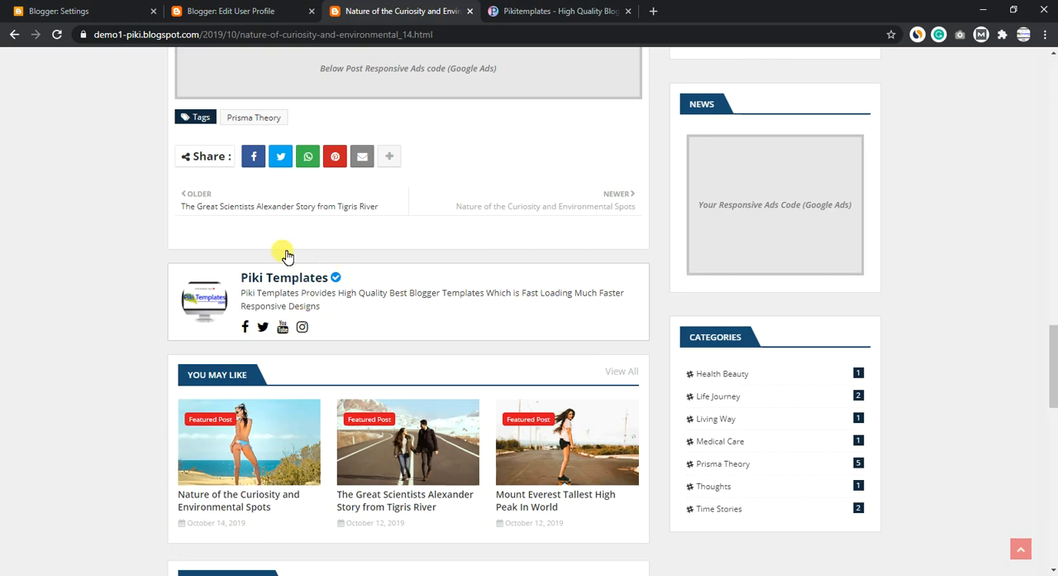
left_click(546, 11)
scroll(417, 365, "down", 3)
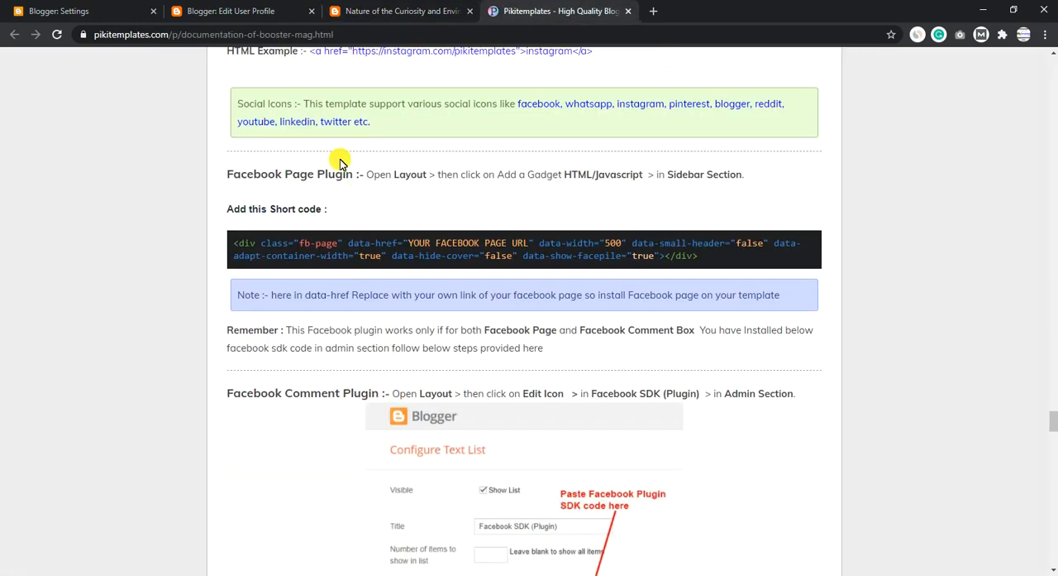
left_click_drag(332, 182, 229, 182)
left_click_drag(382, 392, 234, 388)
- Close the Edit User Profile page without saving the changes
left_click(235, 11)
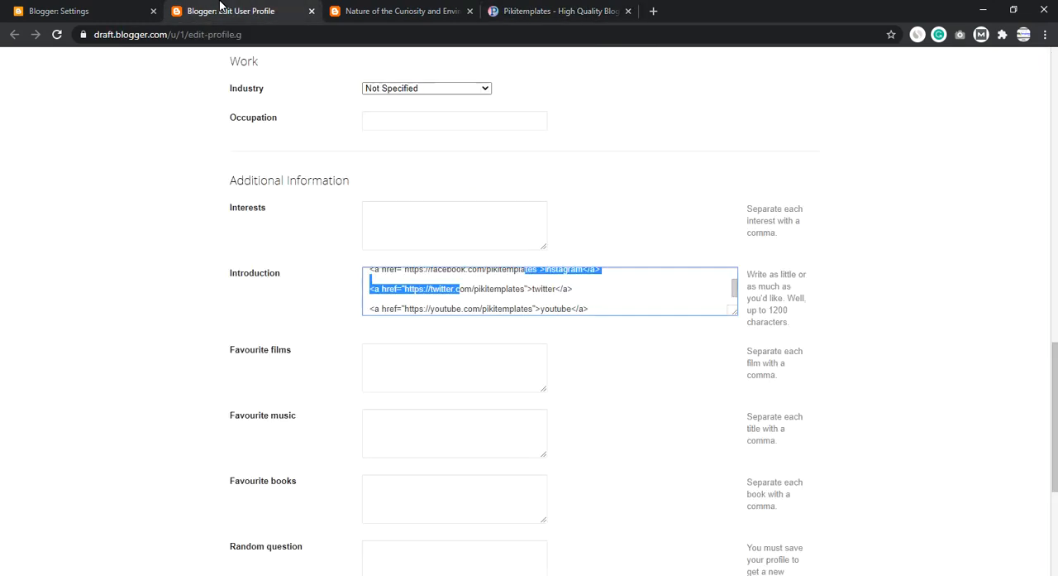
left_click(312, 11)
left_click(594, 108)
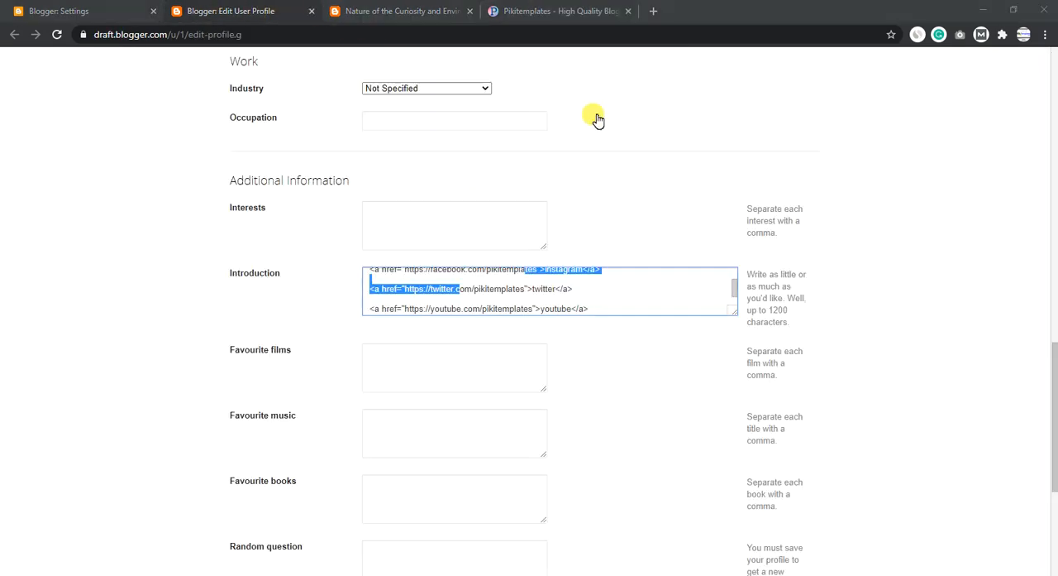
- Examine the comments below the post and open its Blogger comment form
scroll(315, 239, "down", 5)
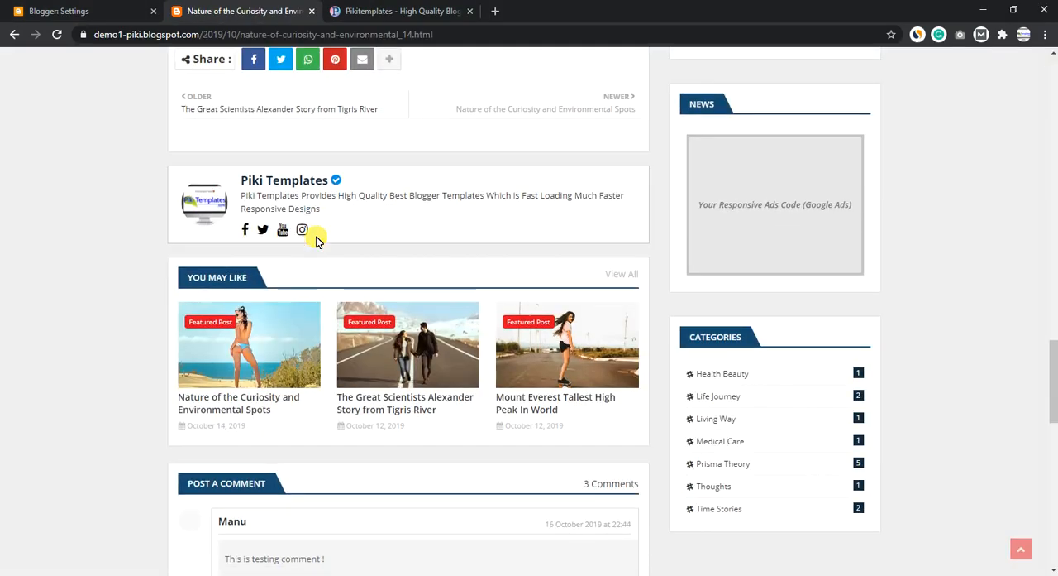
scroll(451, 380, "down", 2)
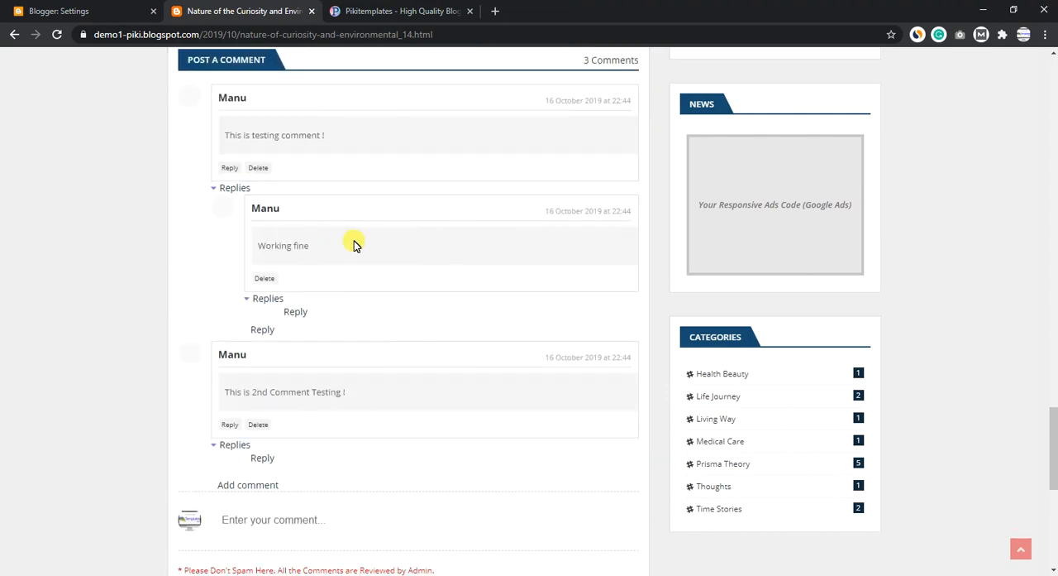
scroll(352, 331, "down", 3)
left_click(298, 272)
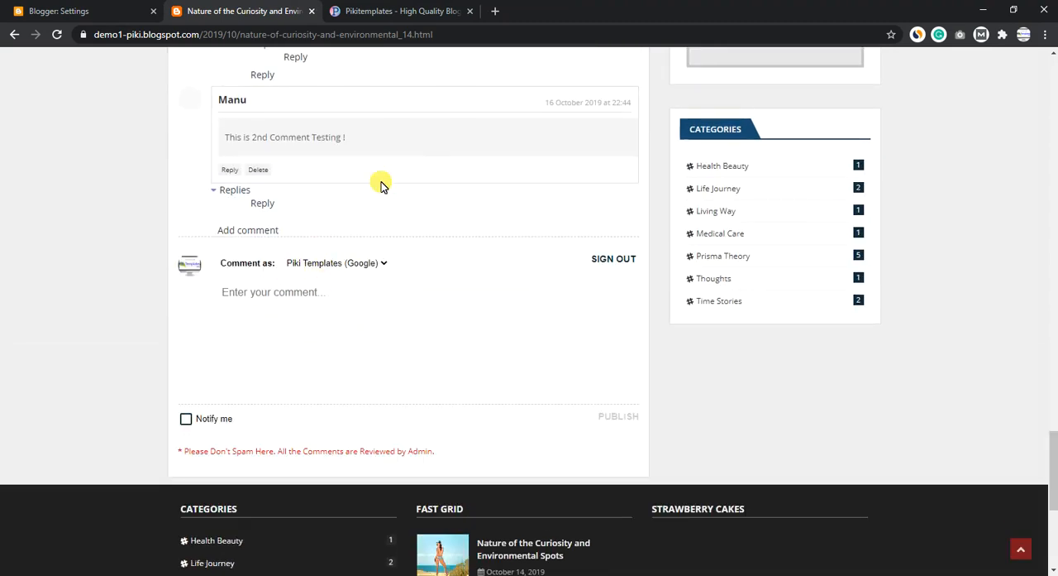
- Copy the Facebook SDK en_US code from the documentation's Facebook Comment Plugin section
left_click(381, 12)
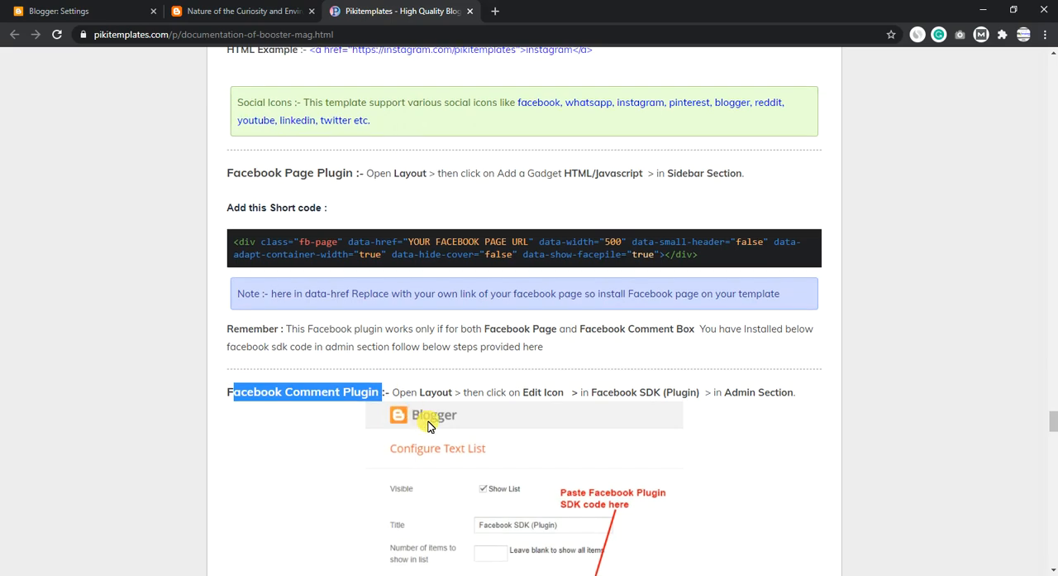
scroll(461, 371, "down", 3)
left_click(281, 271)
scroll(416, 502, "down", 3)
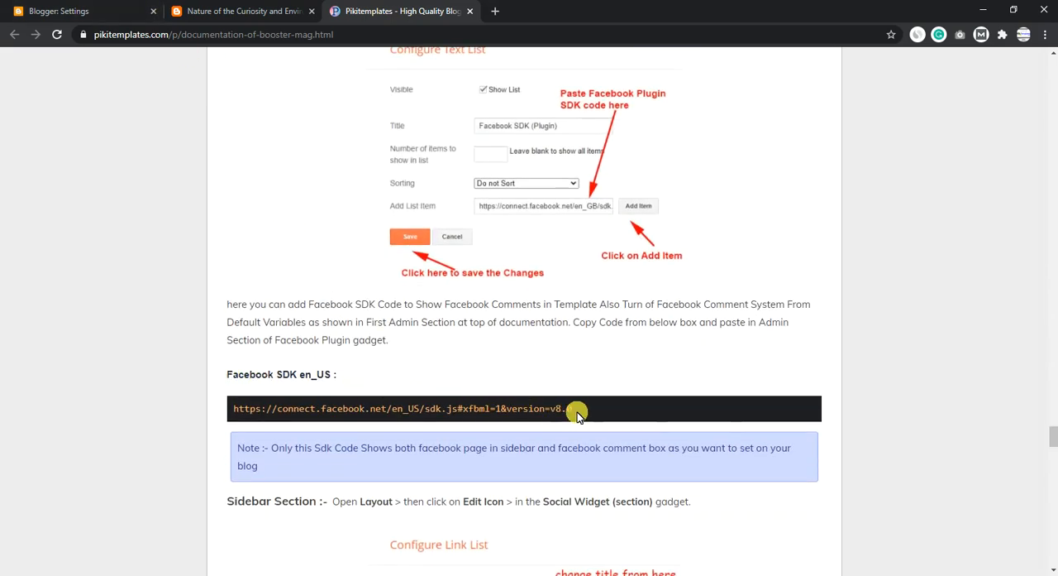
left_click_drag(576, 411, 242, 416)
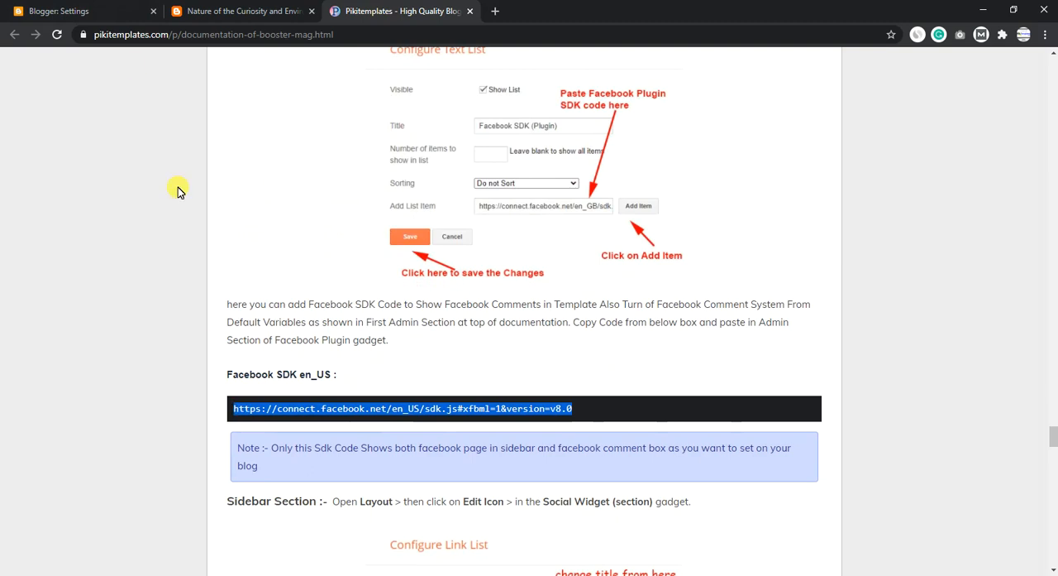
- Add the copied en_US SDK link as a list item in the layout's Facebook SDK (Plugin) gadget and save it
left_click(75, 10)
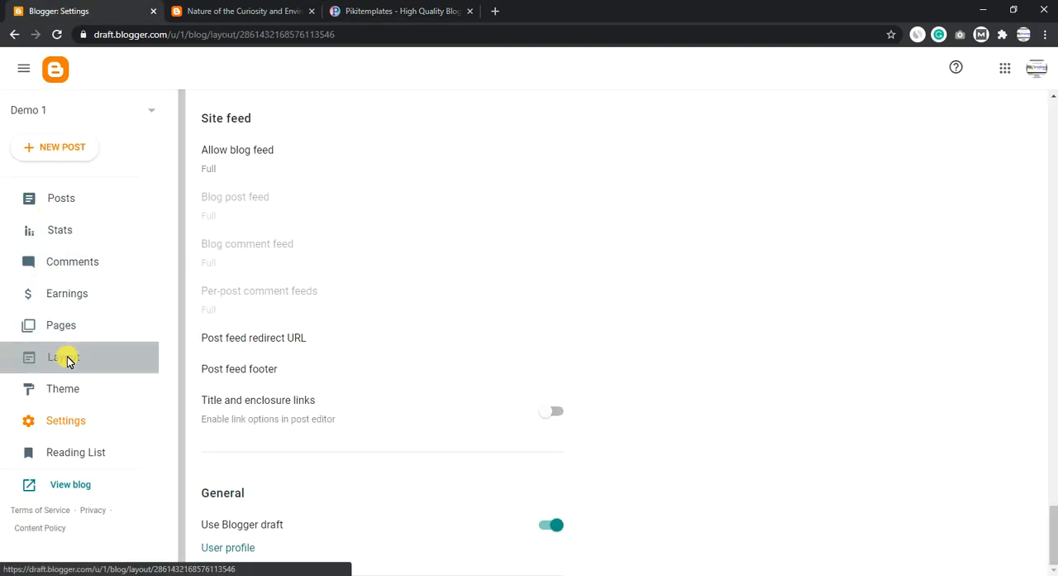
left_click(69, 361)
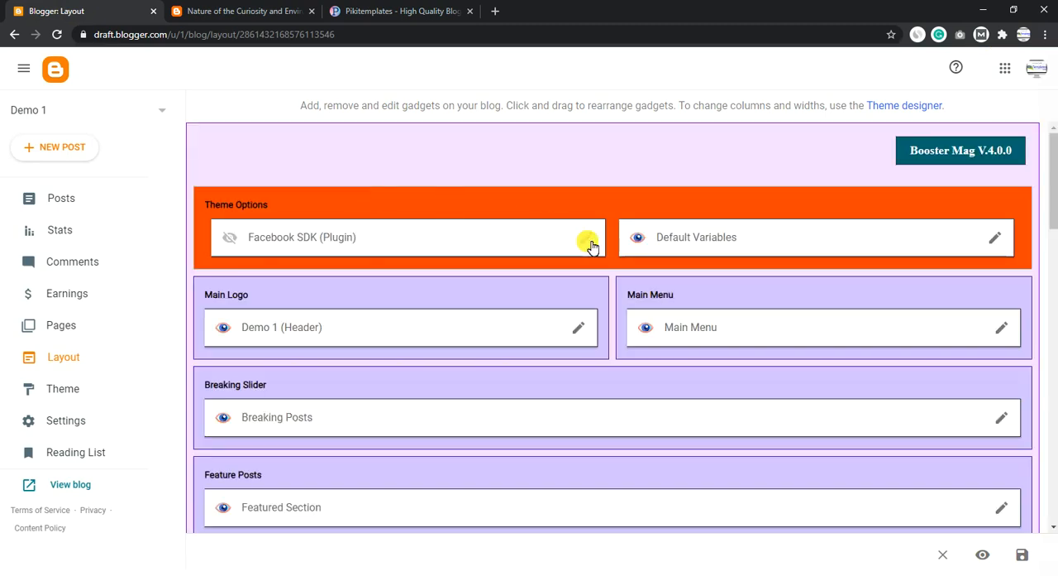
left_click(587, 240)
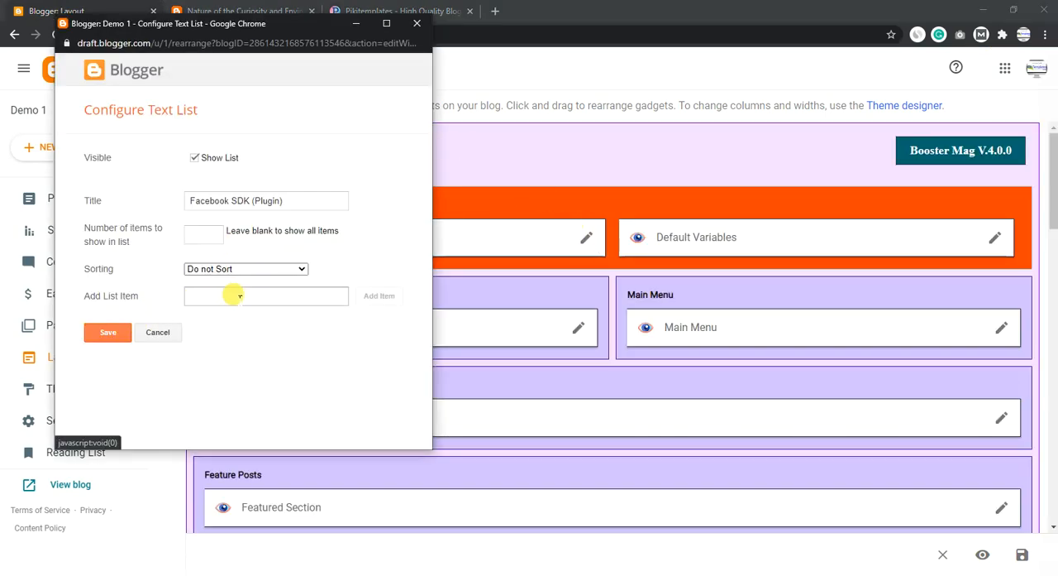
left_click(236, 295)
key("ctrl+v")
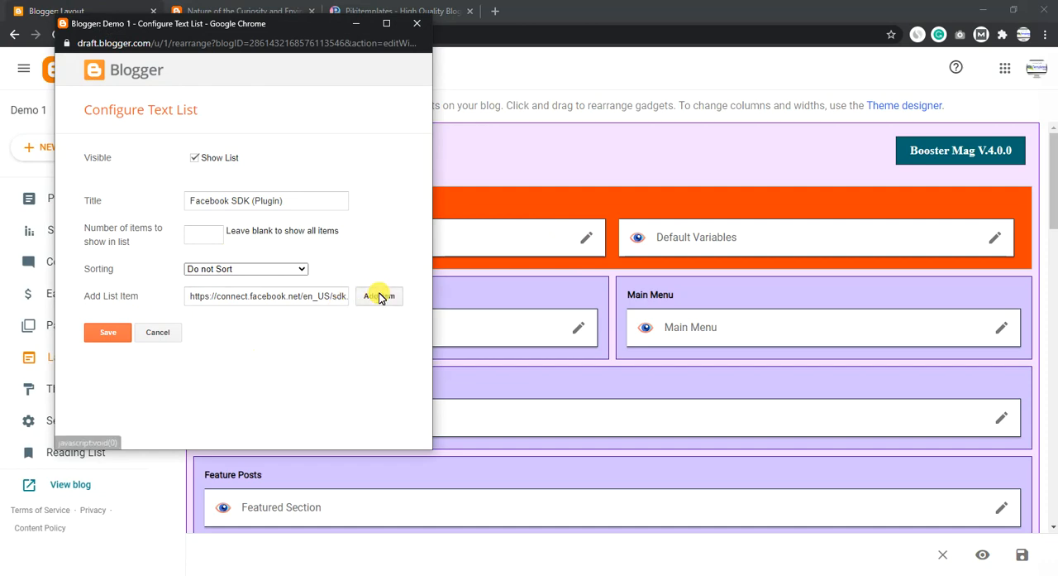
left_click(379, 296)
left_click(114, 346)
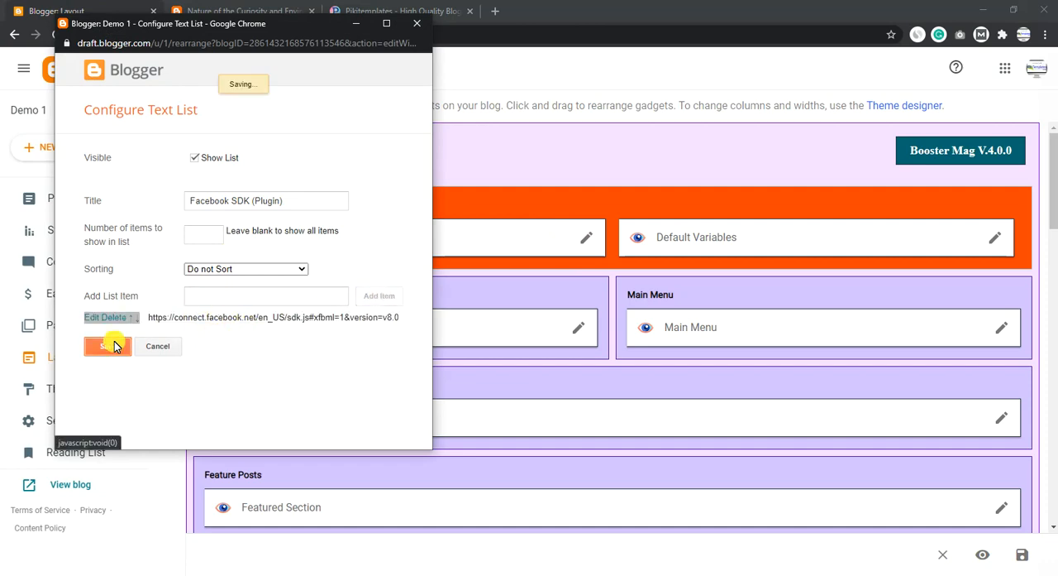
- Set commentsSystem to facebook in the Default Variables gadget and save the gadget
left_click(388, 11)
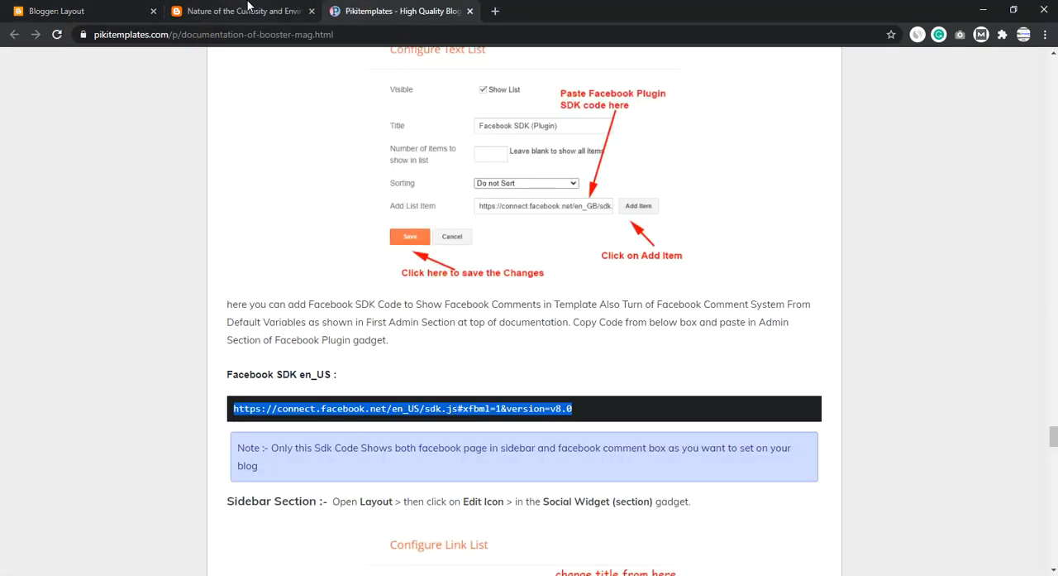
key("ctrl+shift+Tab")
key("ctrl+shift+Tab")
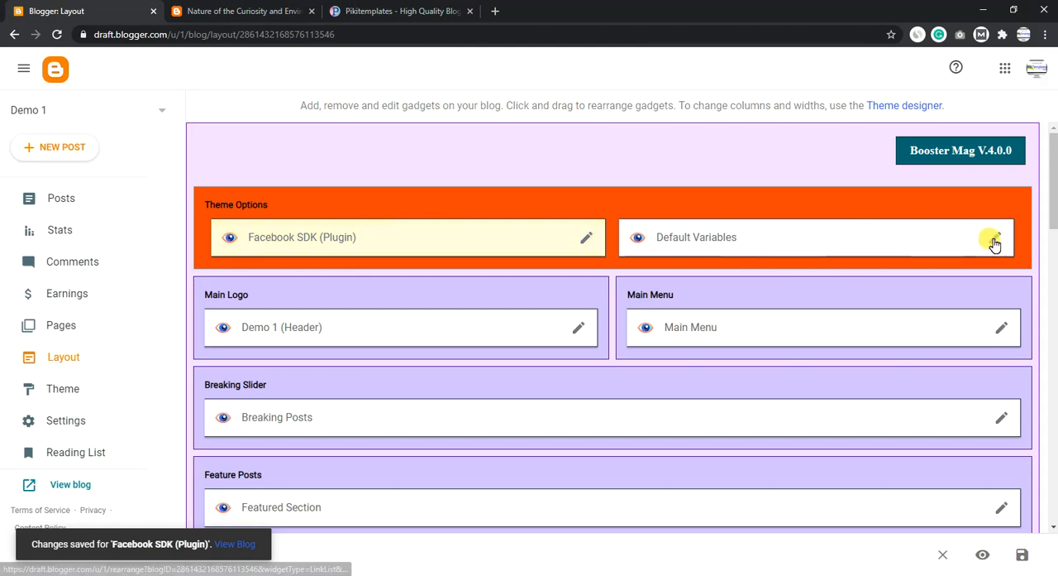
left_click(995, 238)
scroll(171, 337, "down", 1)
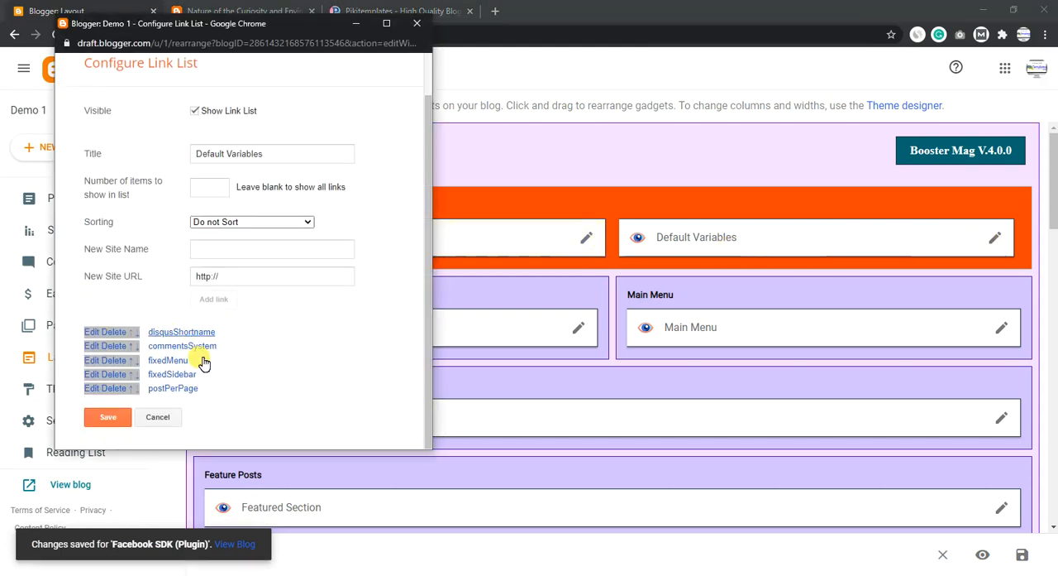
left_click(94, 347)
scroll(248, 343, "down", 1)
left_click_drag(268, 339, 180, 333)
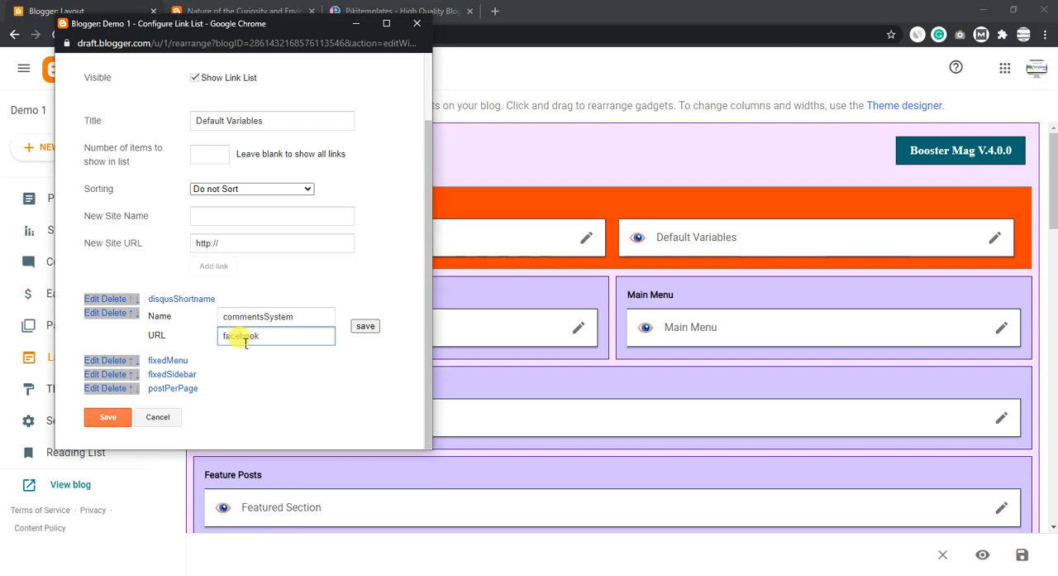
left_click(361, 327)
left_click(110, 413)
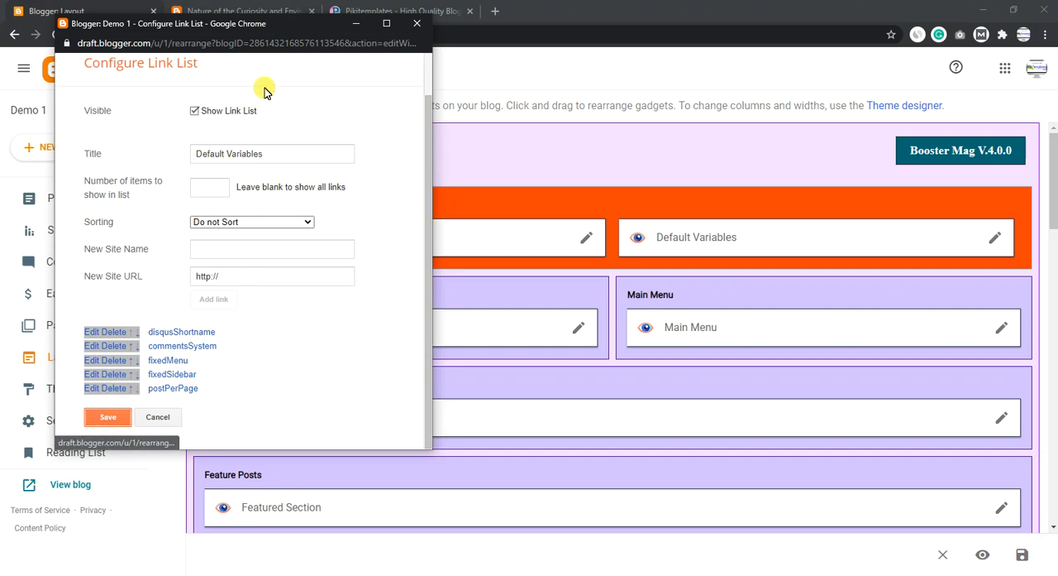
- Return to the blog post and reload the page
left_click(223, 10)
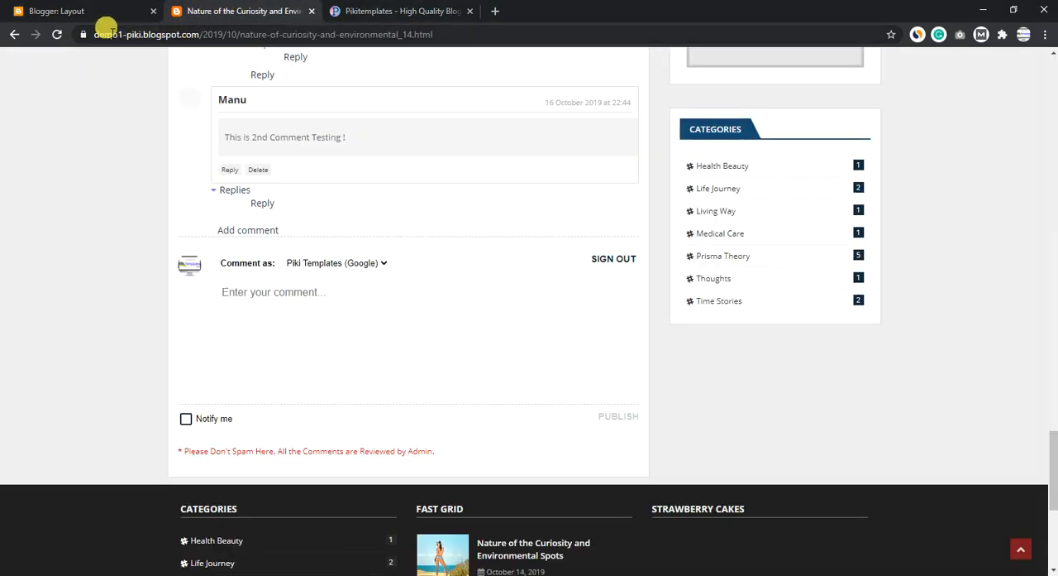
scroll(569, 273, "up", 20)
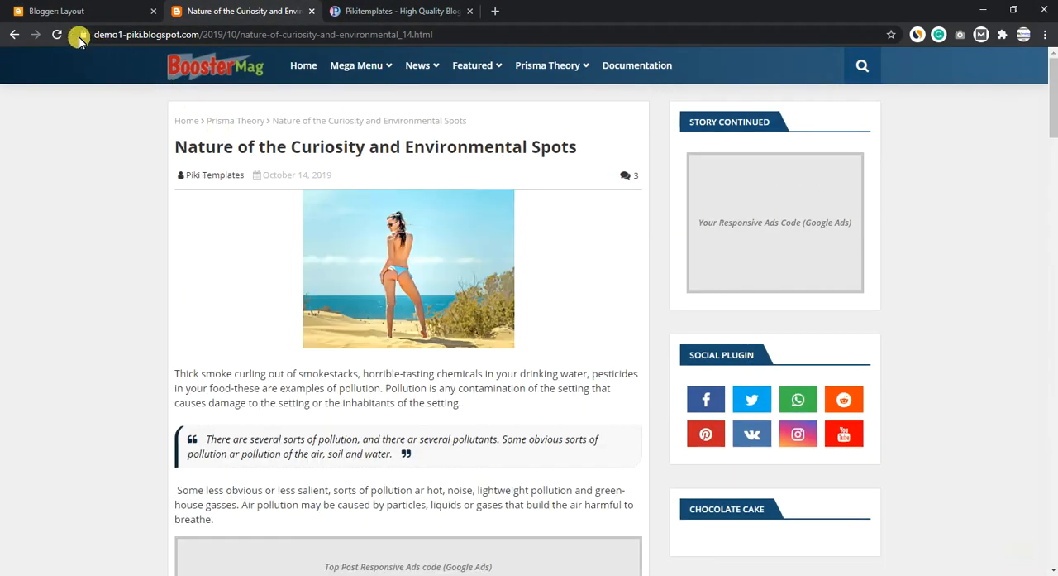
left_click(56, 34)
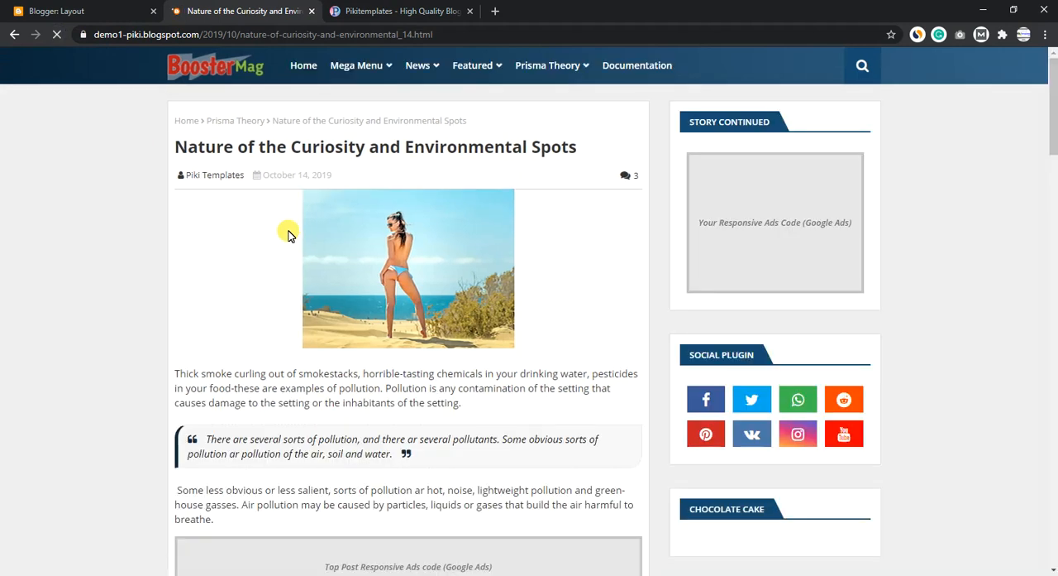
- Review the Facebook Page Plugin and Facebook Comment Plugin sections in the documentation
left_click(354, 14)
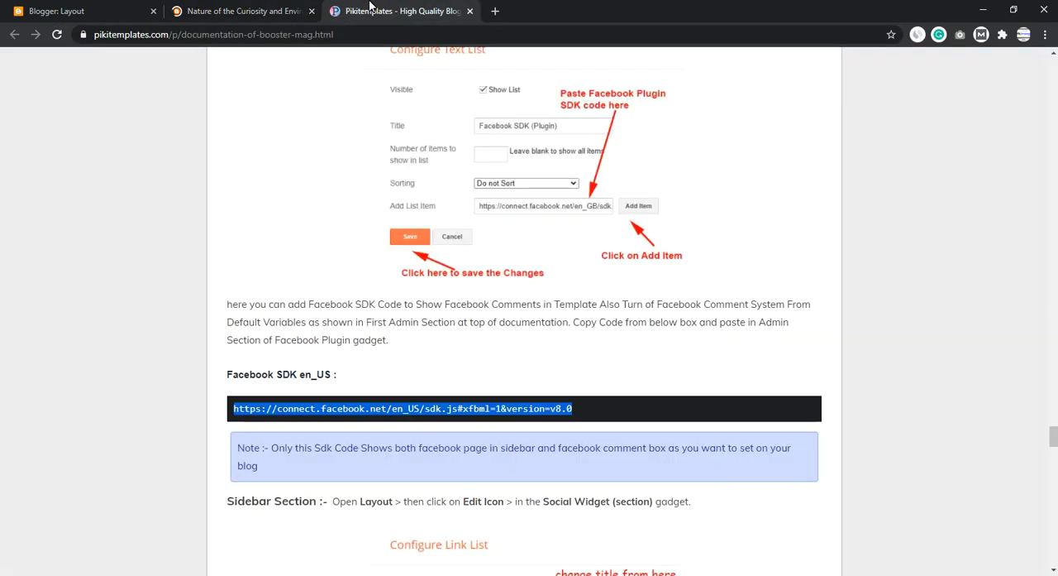
left_click(306, 288)
scroll(304, 289, "up", 8)
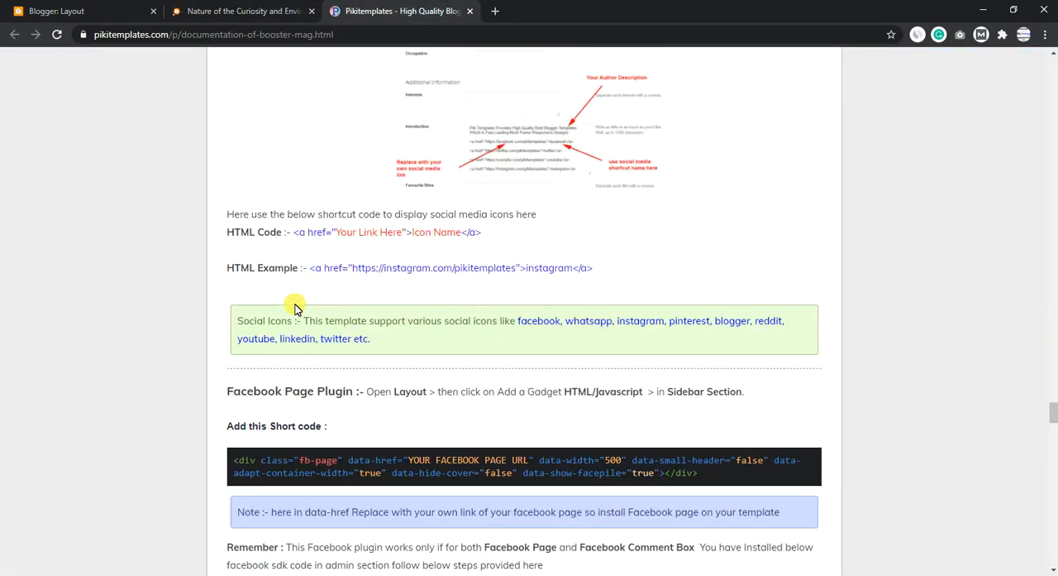
scroll(298, 303, "down", 4)
left_click_drag(239, 307, 333, 306)
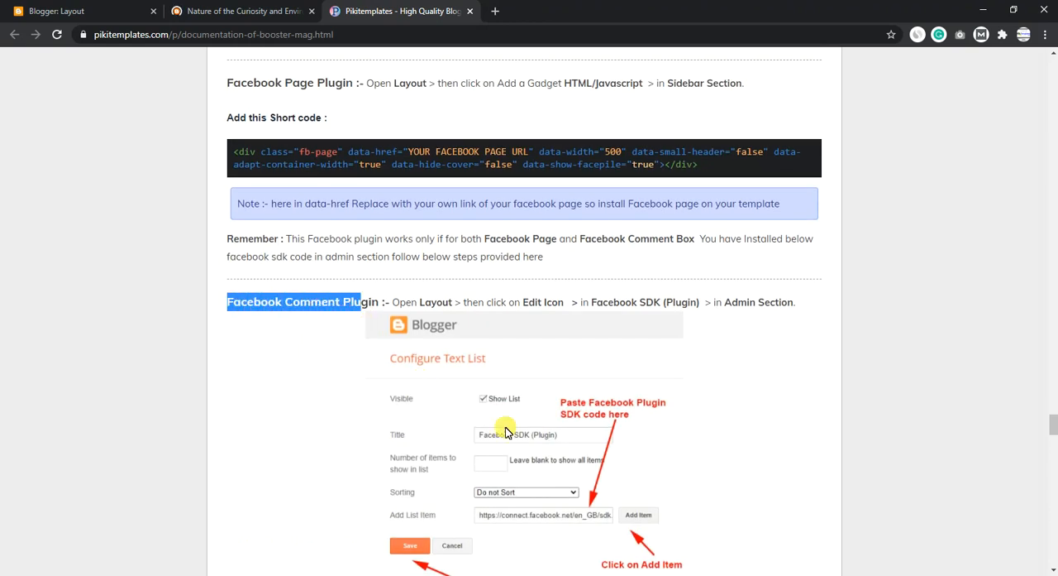
left_click_drag(235, 84, 349, 89)
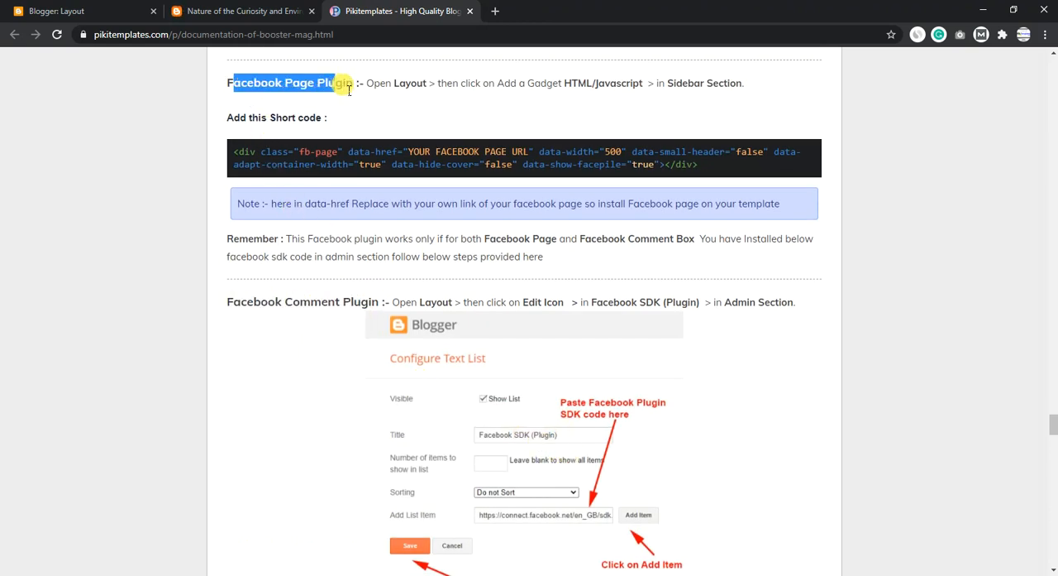
- Check the comment section of the reloaded post and focus its Facebook comment field
left_click(240, 10)
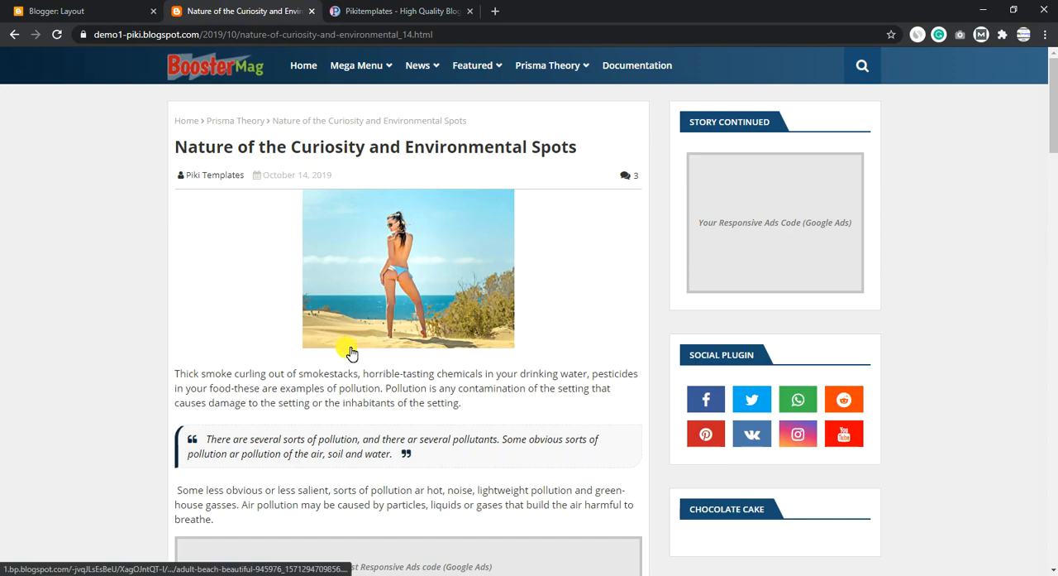
scroll(345, 347, "down", 20)
scroll(347, 347, "up", 4)
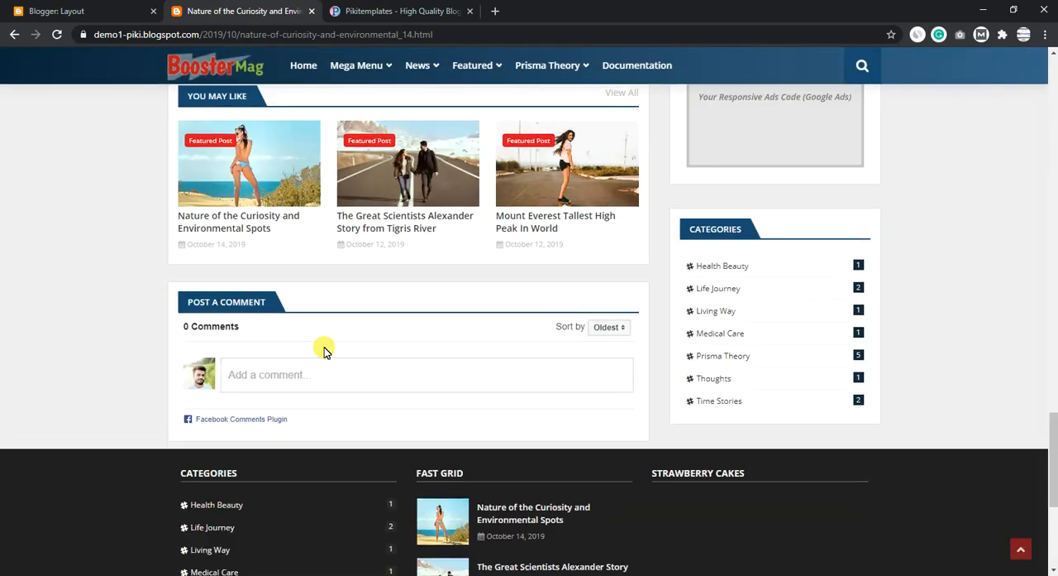
left_click(289, 373)
scroll(240, 323, "down", 1)
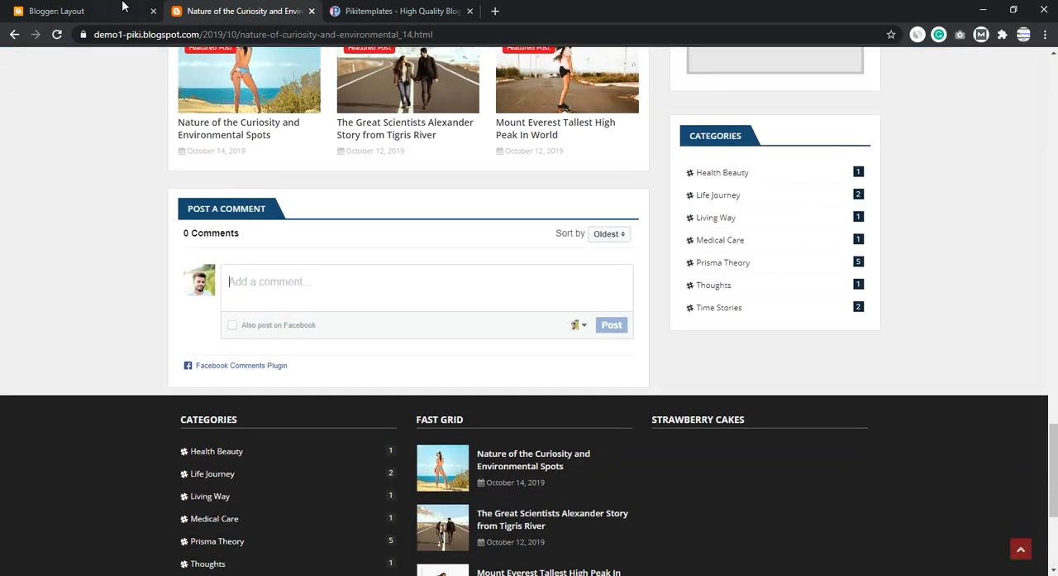
- Change commentsSystem to disqus in the Default Variables gadget and save the gadget
left_click(120, 6)
left_click(995, 237)
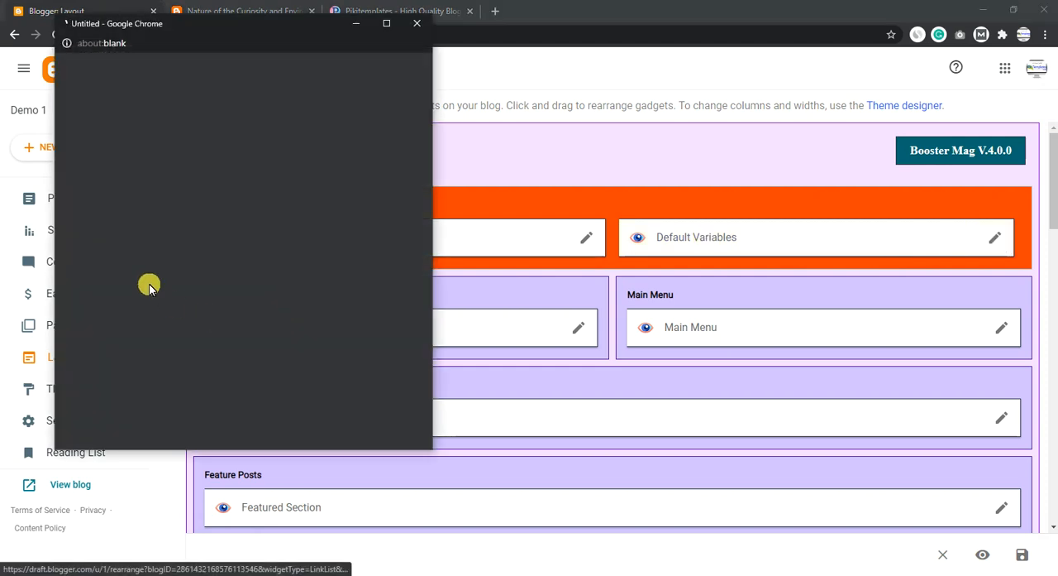
scroll(192, 367, "down", 1)
double_click(90, 349)
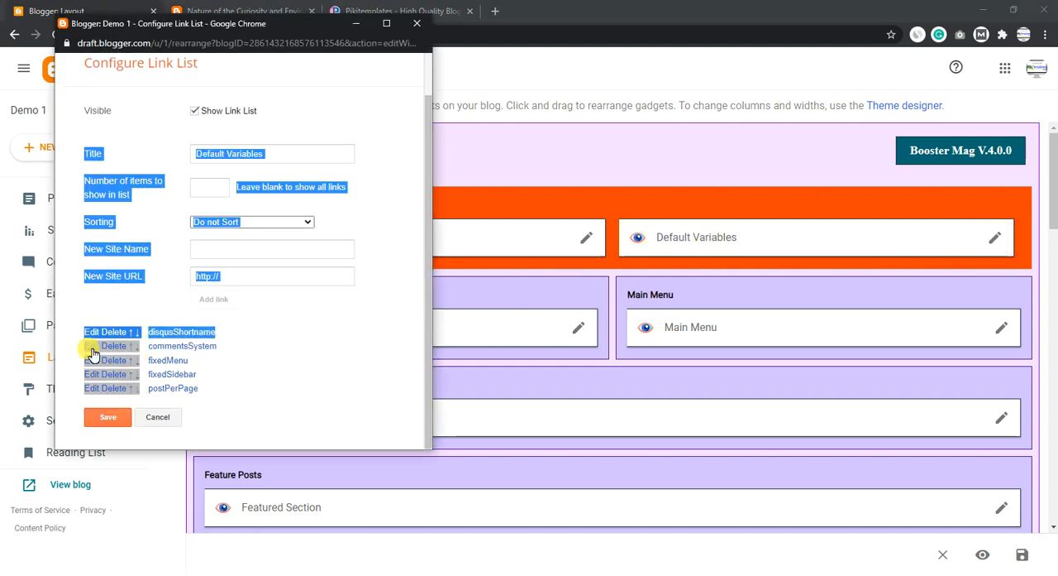
scroll(245, 348, "down", 1)
scroll(244, 350, "down", 1)
left_click(279, 340)
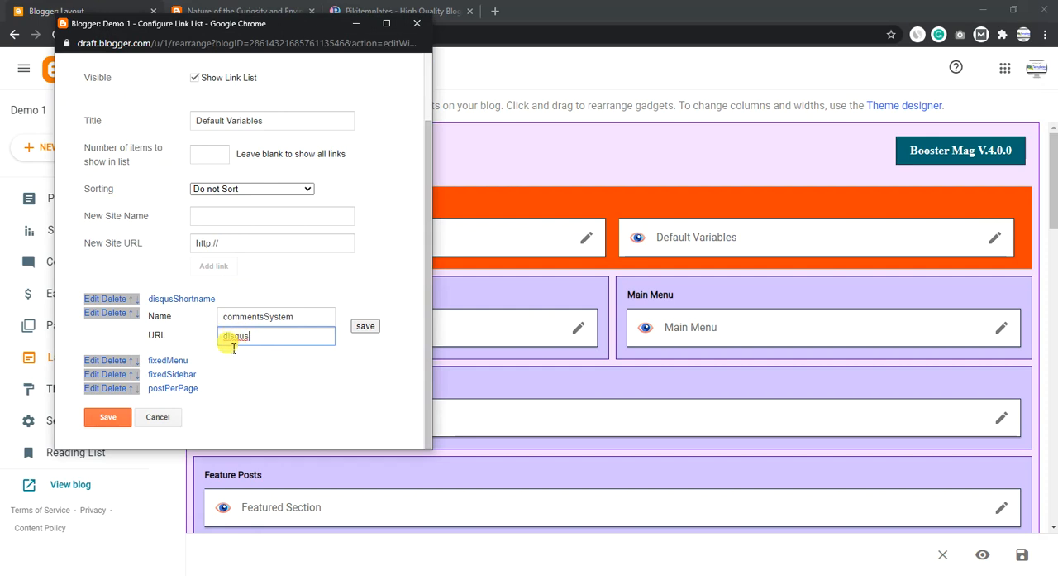
type("disqus")
left_click(364, 325)
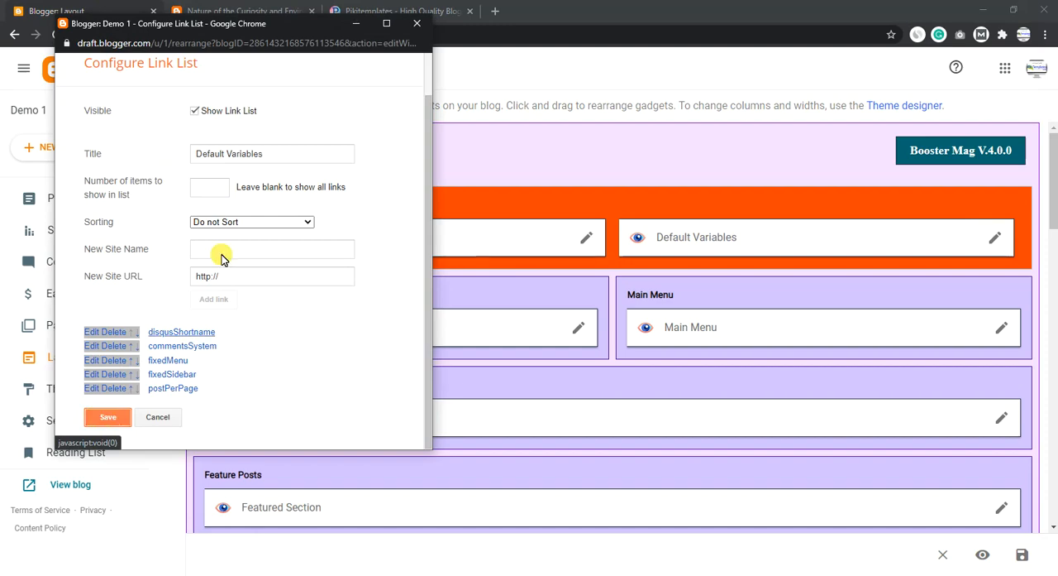
left_click(108, 417)
- Read the commentsSystem options in the documentation's Default Variables section, then return to the blog layout
left_click(408, 9)
scroll(451, 253, "up", 20)
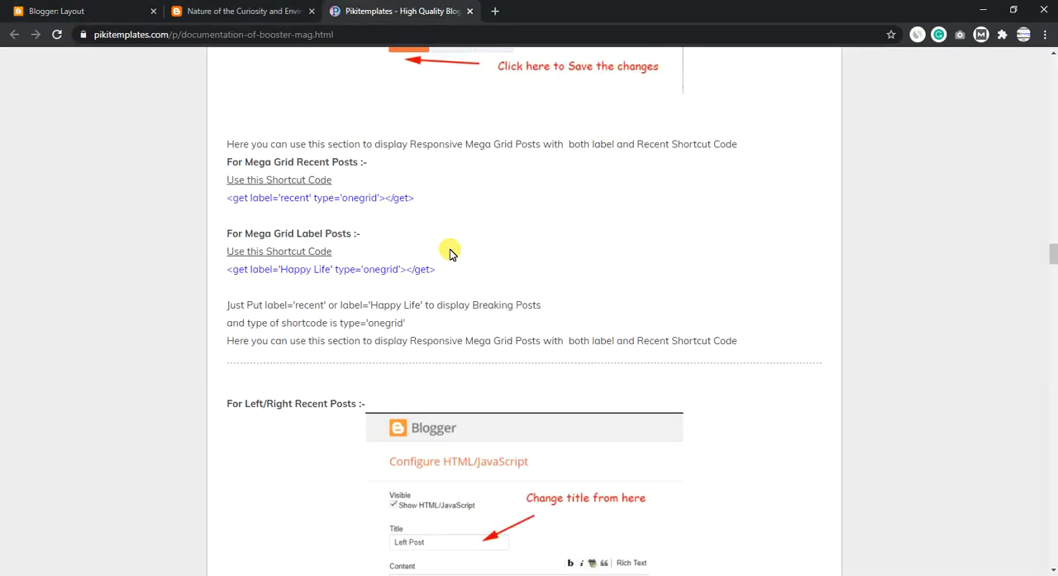
scroll(451, 253, "up", 15)
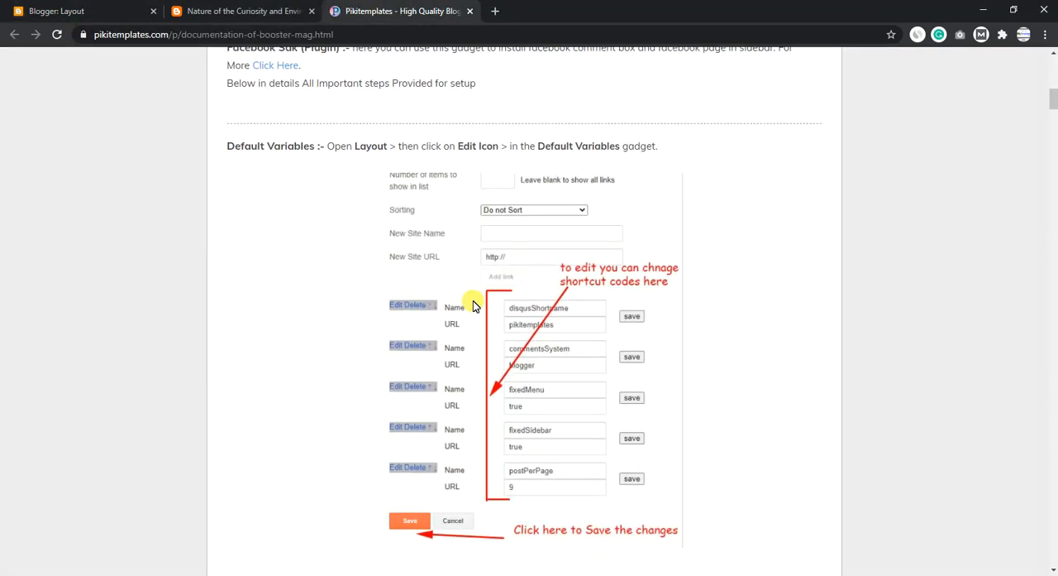
scroll(473, 305, "down", 1)
scroll(525, 351, "down", 4)
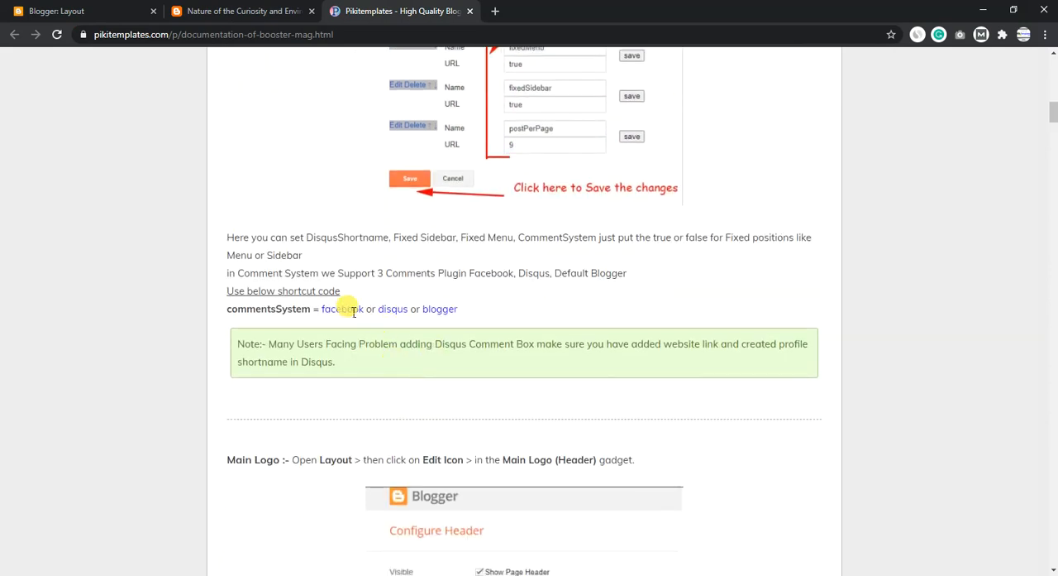
left_click_drag(321, 315, 458, 309)
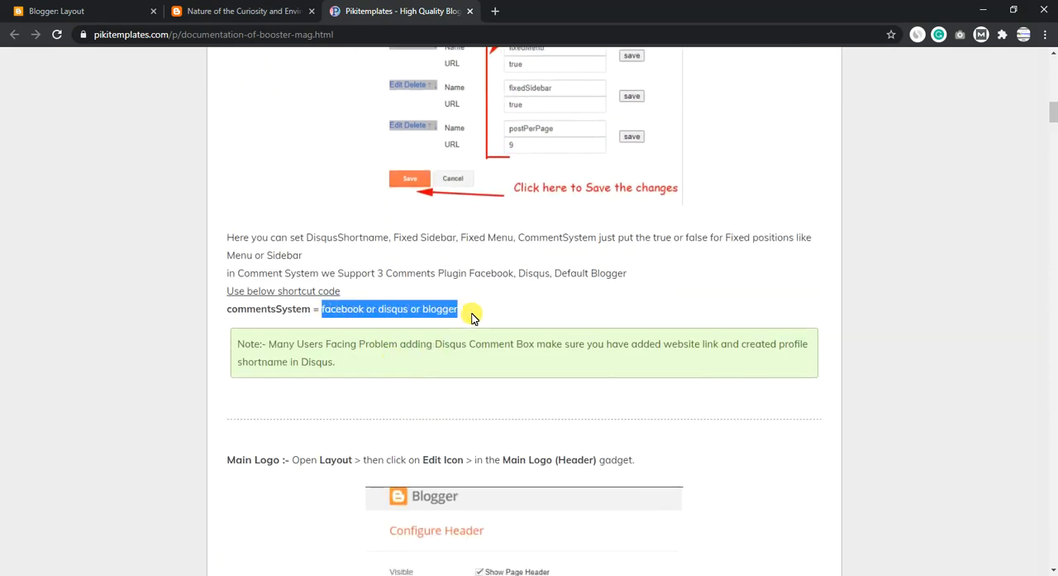
left_click(410, 292)
left_click(112, 8)
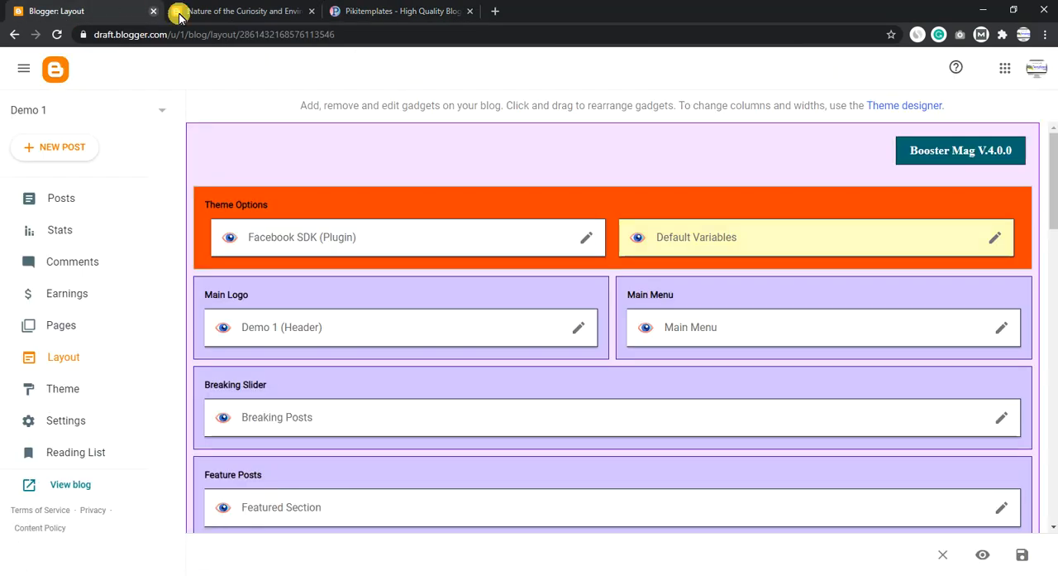
- Compare the footer gadget sections in the blog layout with the footer of the published post
scroll(515, 346, "down", 1)
key("ctrl+Tab")
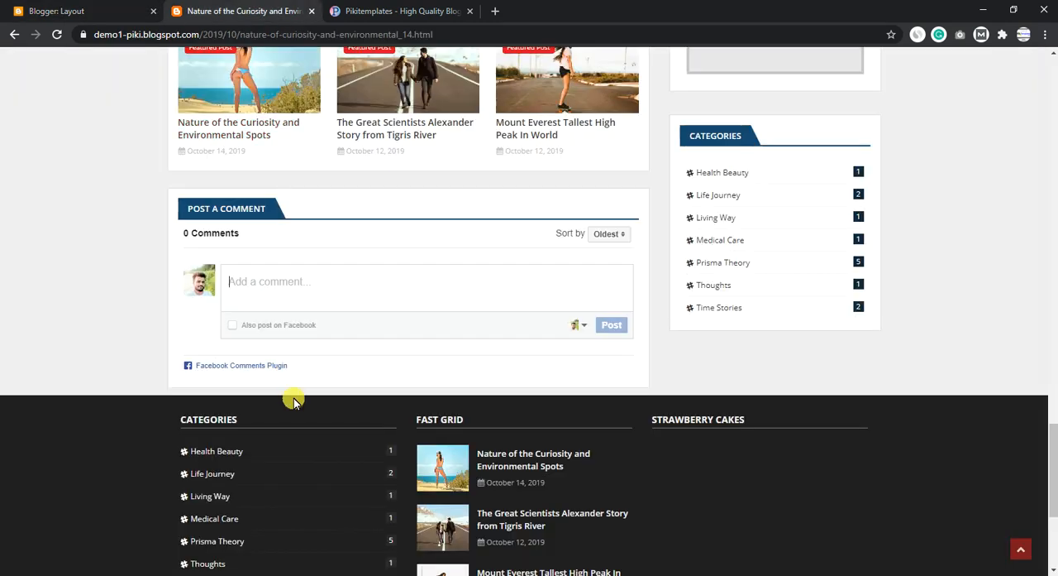
scroll(292, 397, "down", 2)
left_click(81, 10)
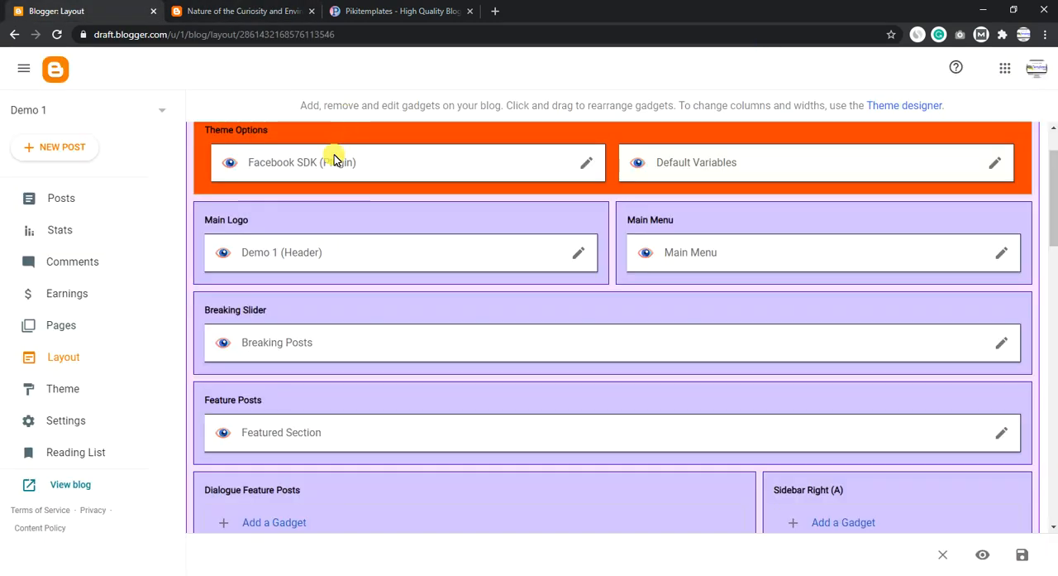
scroll(339, 207, "down", 3)
scroll(335, 224, "down", 6)
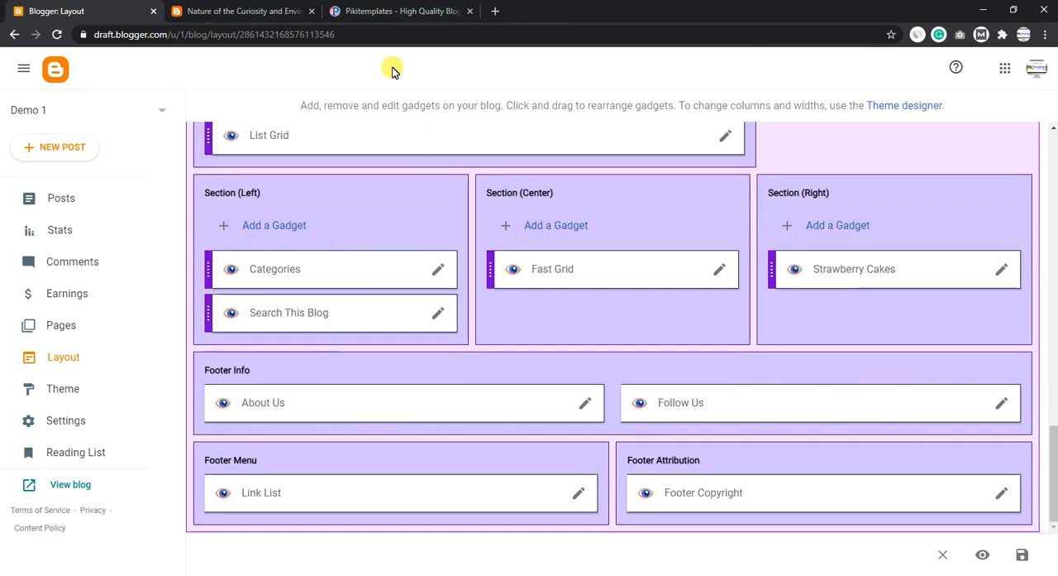
left_click(265, 11)
scroll(507, 482, "down", 2)
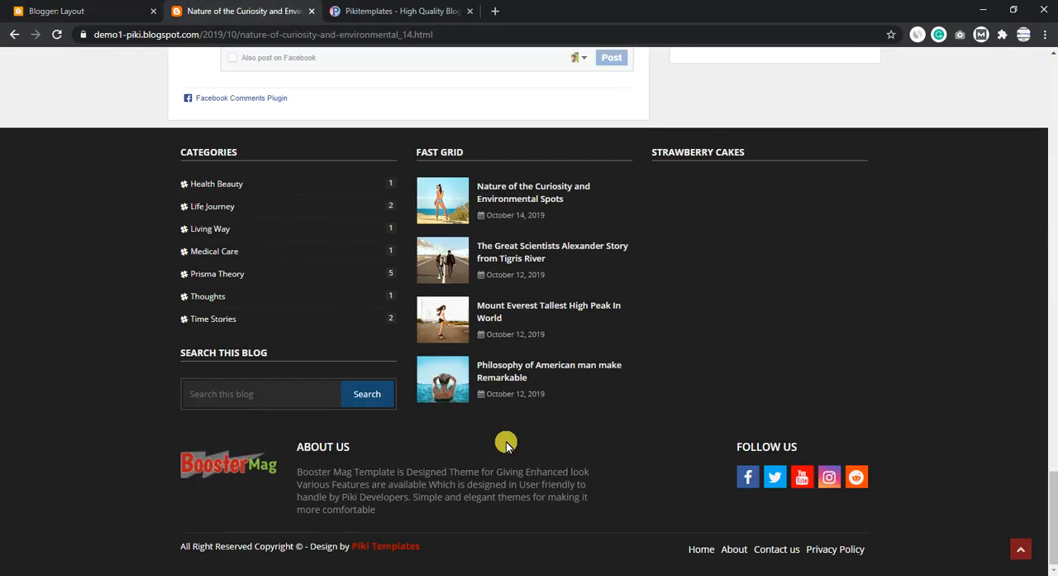
- Open the blog's home page from the footer's Home link and examine its footer columns
left_click(701, 545)
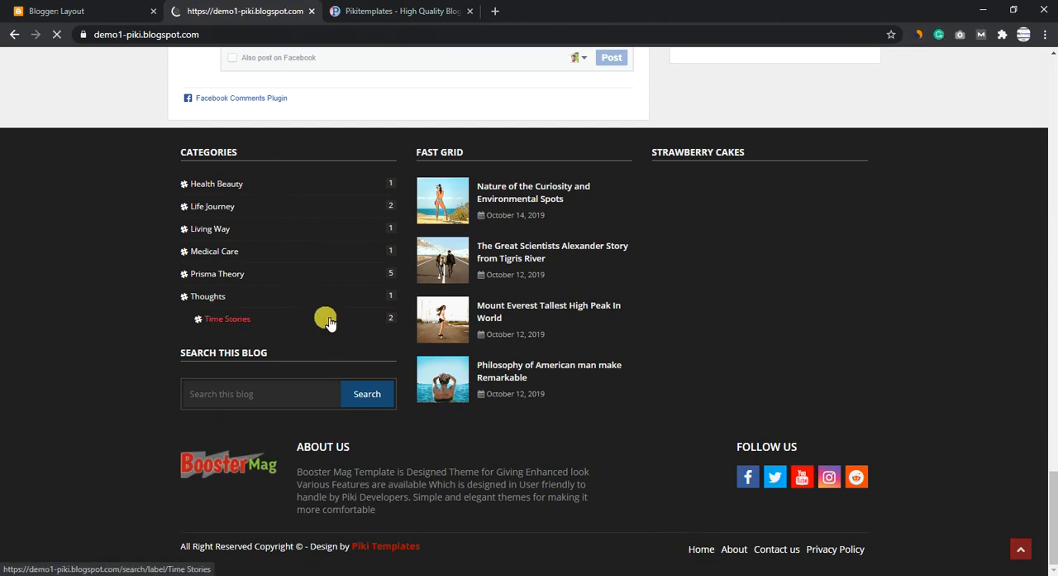
scroll(327, 322, "down", 15)
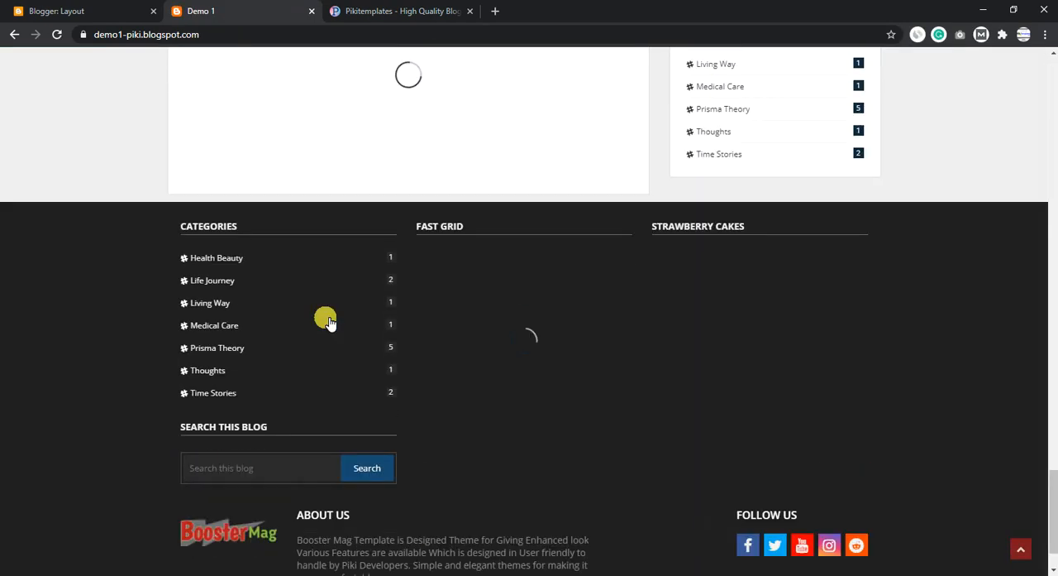
scroll(306, 347, "down", 5)
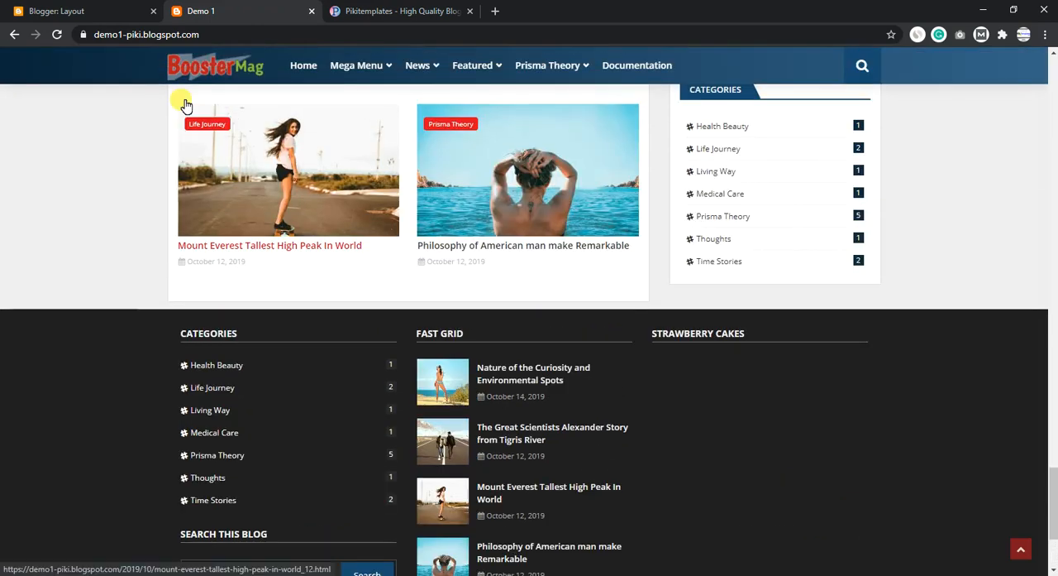
- Open the Strawberry Cakes popular posts gadget in Section (Right) of the layout and save its settings
left_click(50, 11)
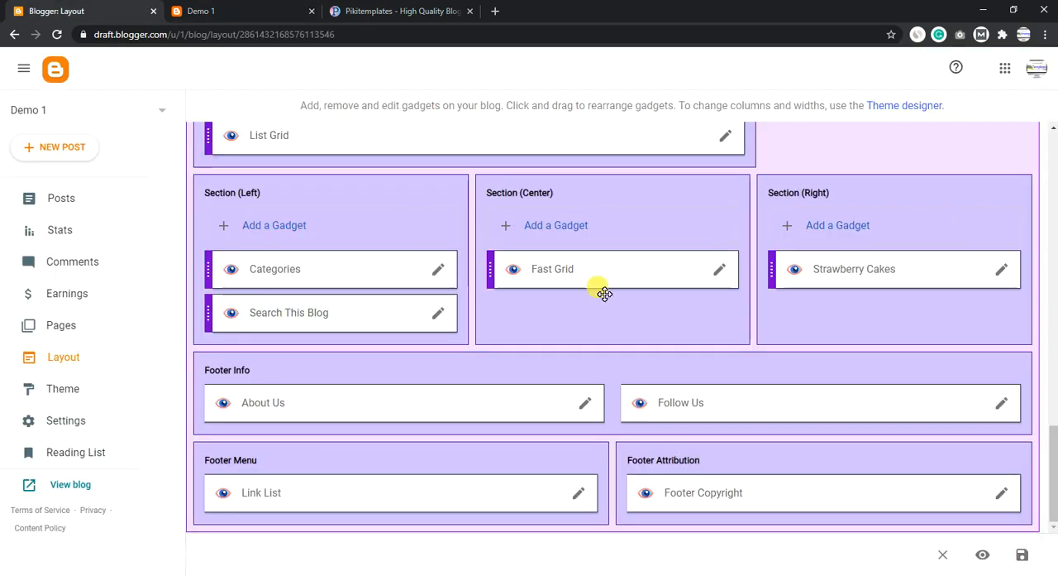
left_click(1001, 271)
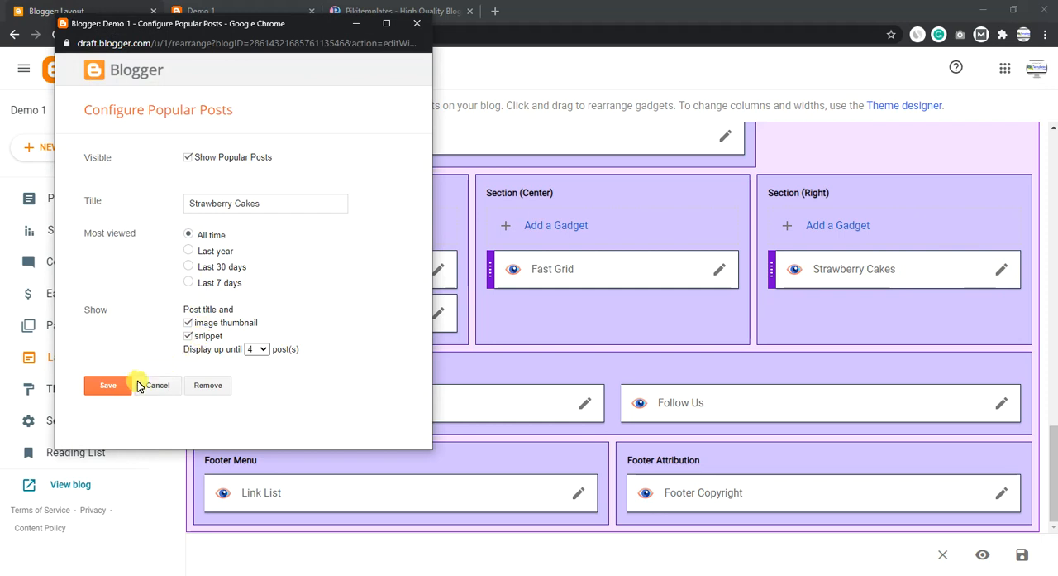
left_click(112, 384)
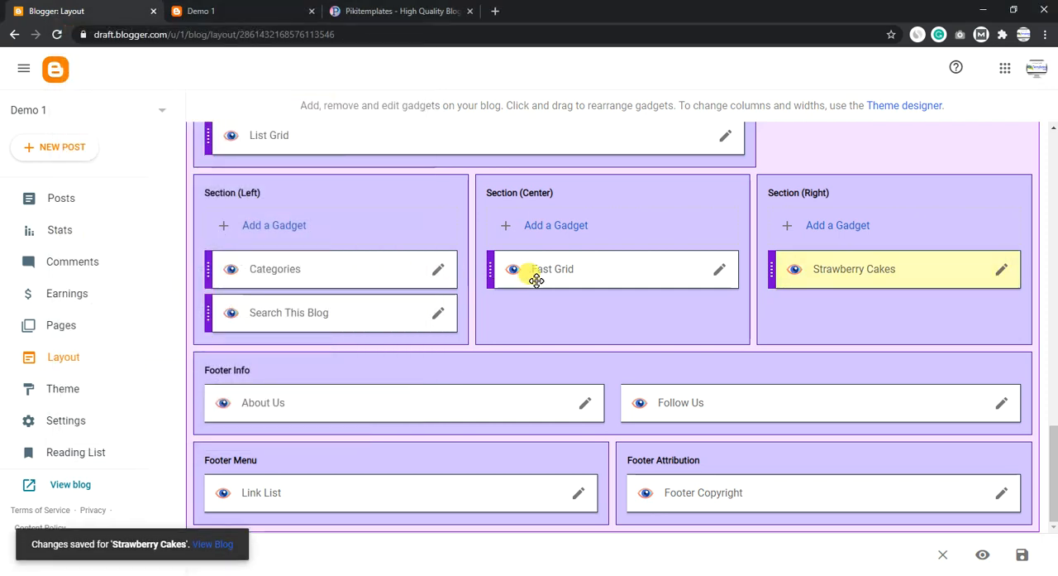
- Set the number of posts to 10 in the Fast Grid gadget's code and save the gadget
left_click(718, 272)
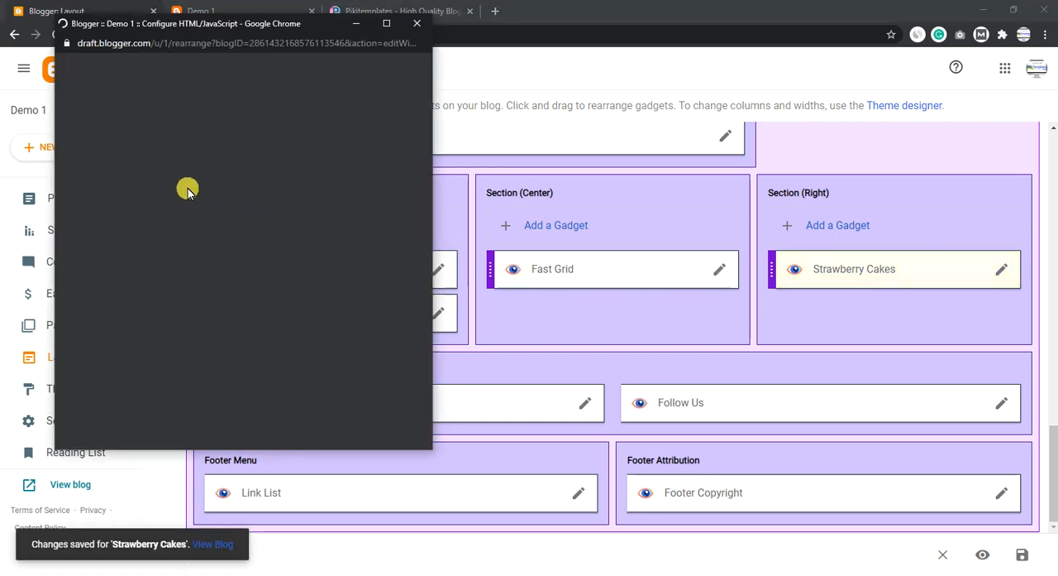
left_click(208, 252)
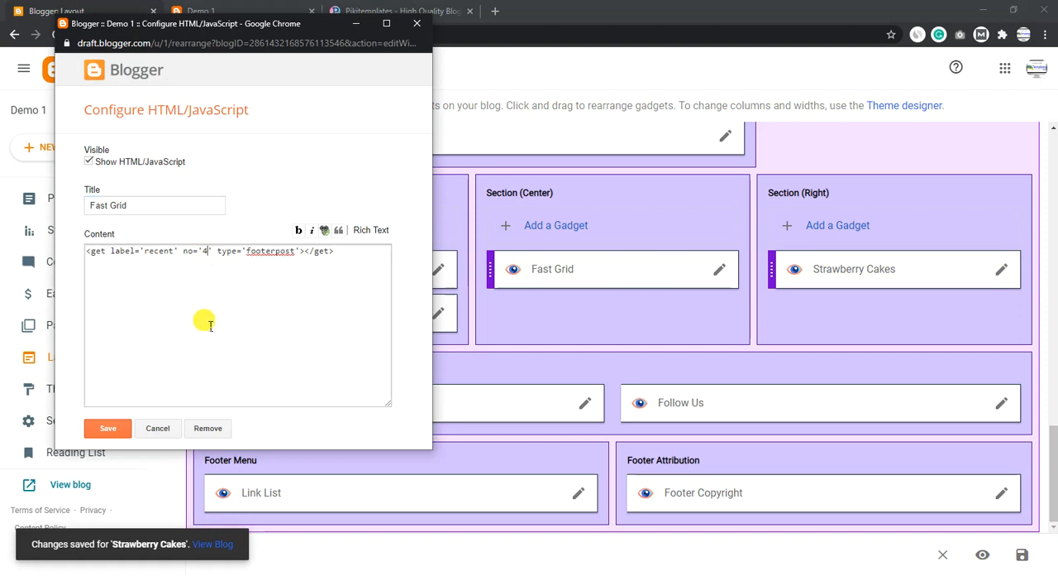
type("10")
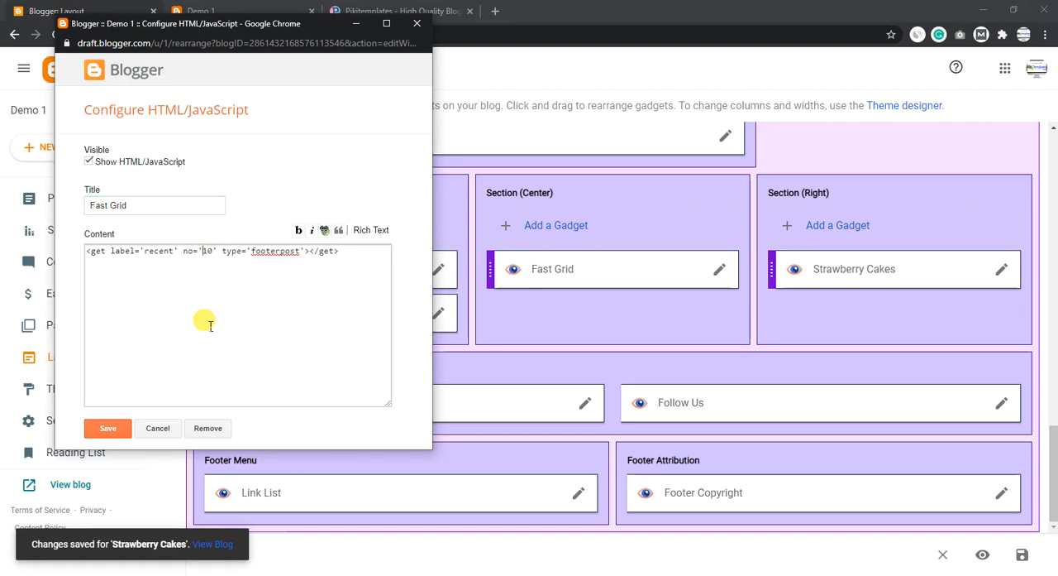
left_click_drag(176, 253, 152, 256)
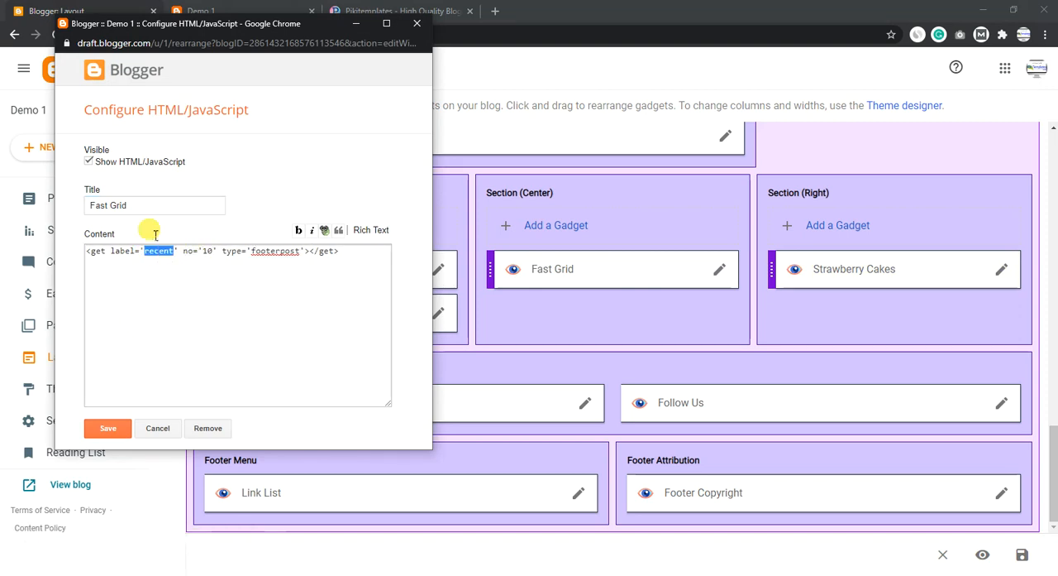
left_click(108, 427)
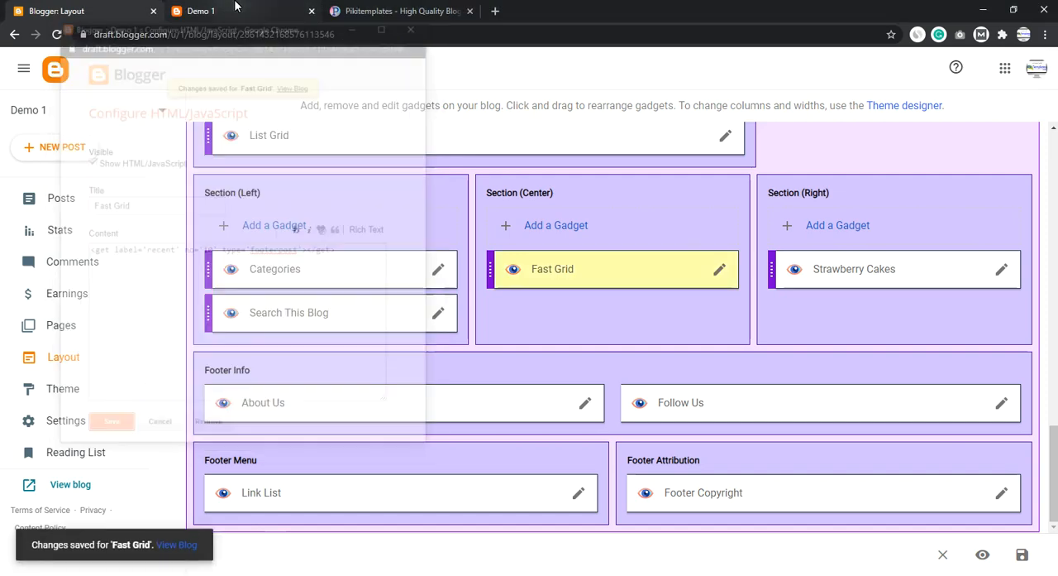
- Reload the blog, open the post Nature of the Curiosity and Environmental Spots, and examine the page down to its footer
key("ctrl+Tab")
left_click(70, 10)
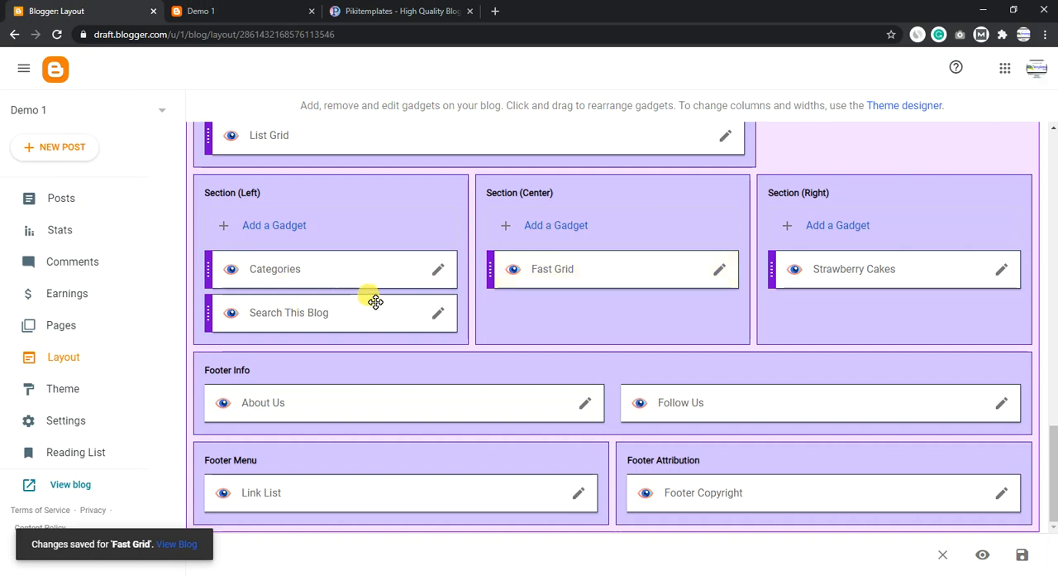
left_click(240, 11)
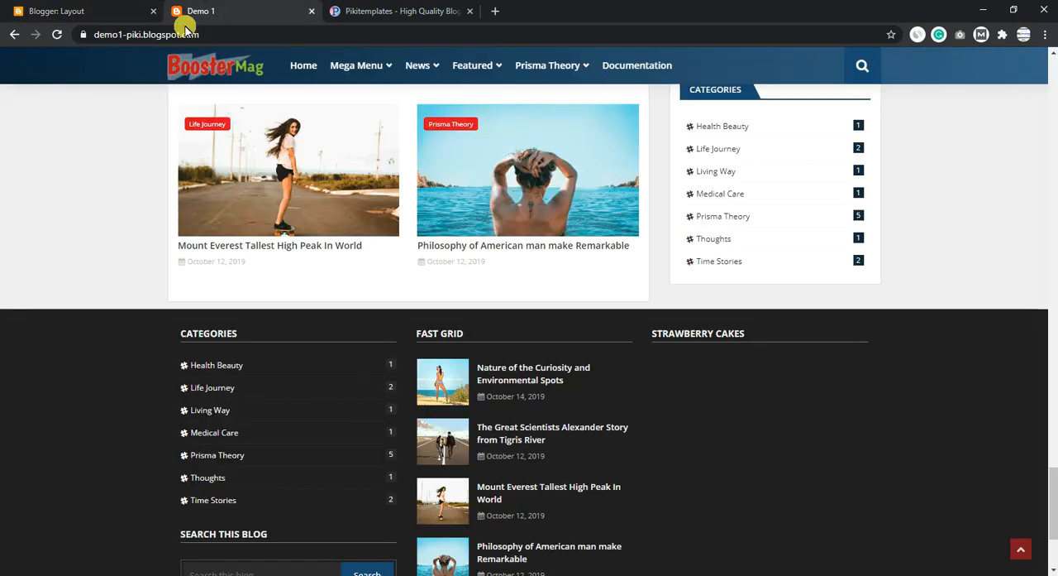
left_click(57, 34)
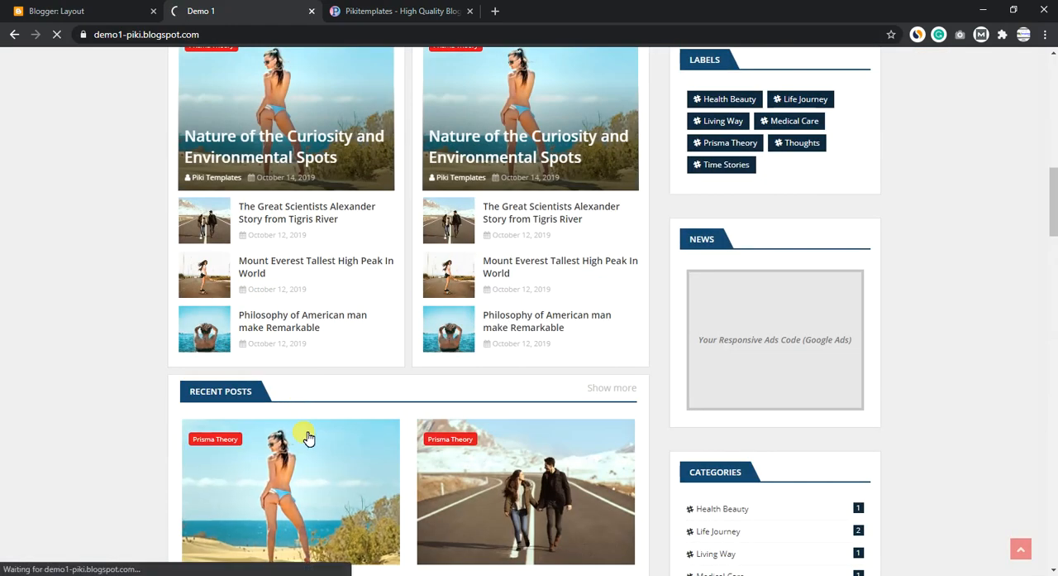
left_click(306, 437)
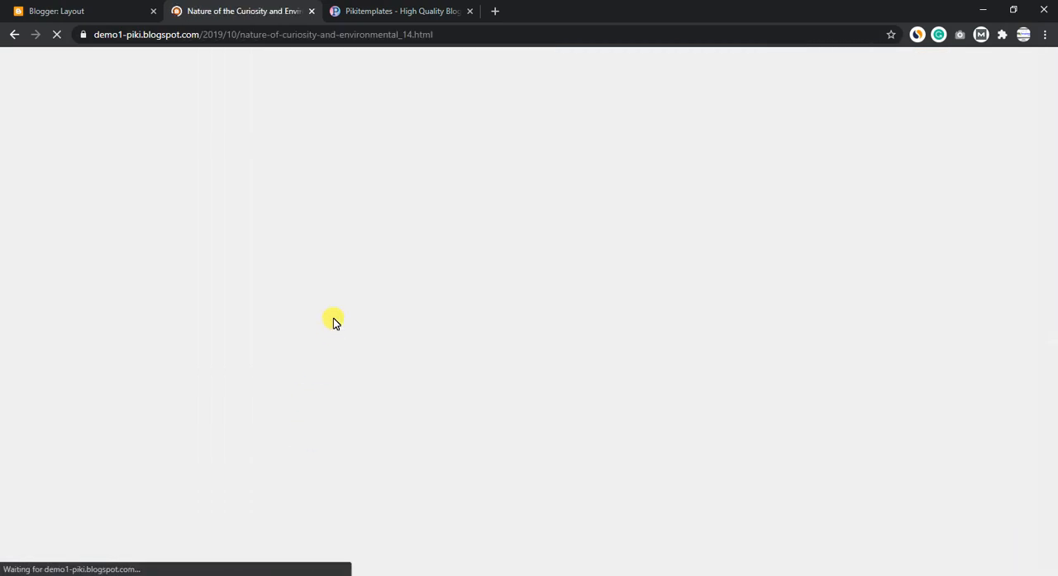
scroll(333, 320, "down", 4)
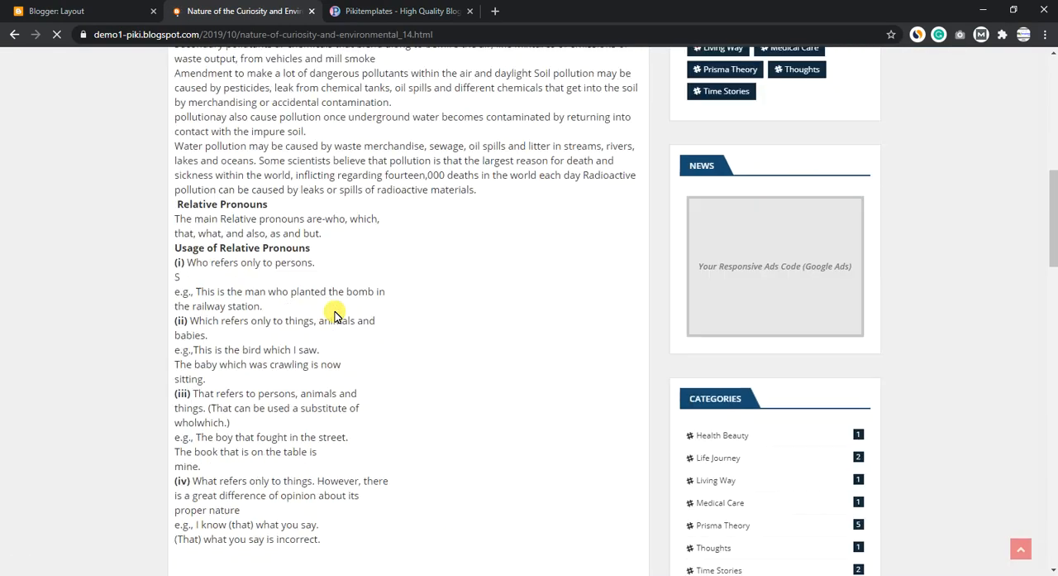
scroll(338, 317, "down", 4)
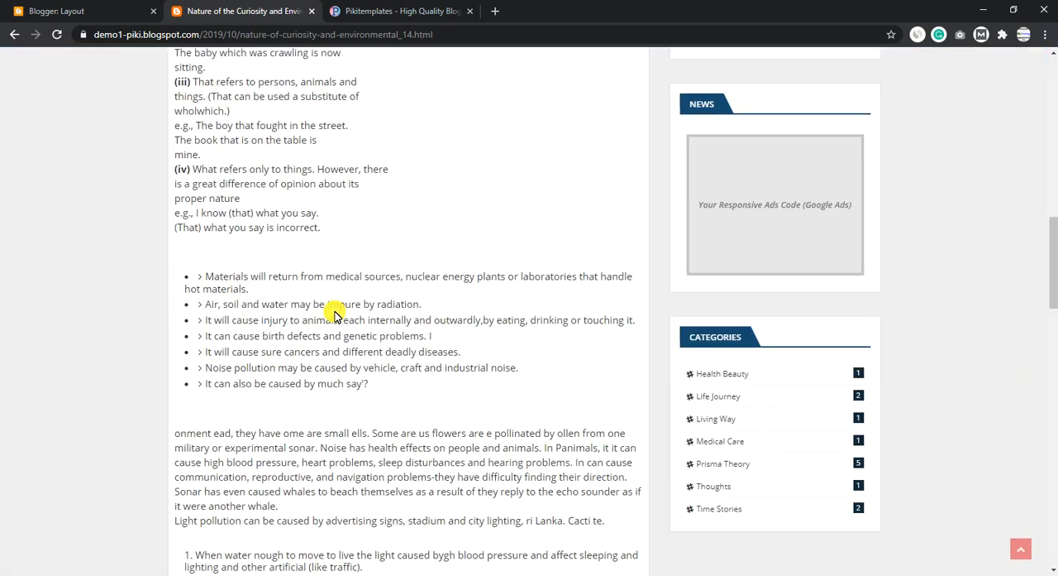
scroll(338, 317, "down", 3)
- Open the facebook-f link of the Follow Us footer gadget for editing, select its URL, then save the link and the gadget
left_click(116, 11)
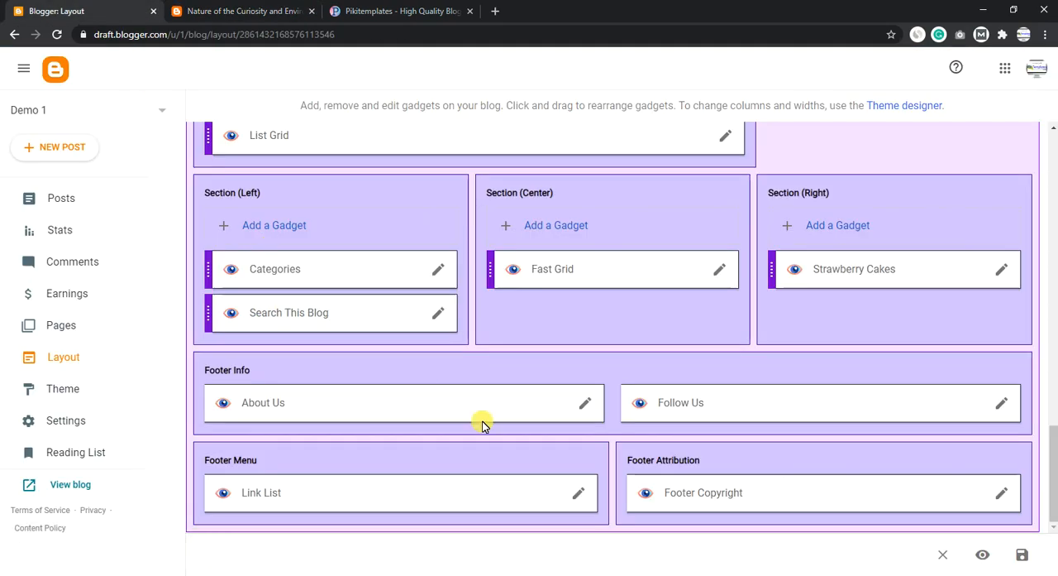
left_click(1004, 405)
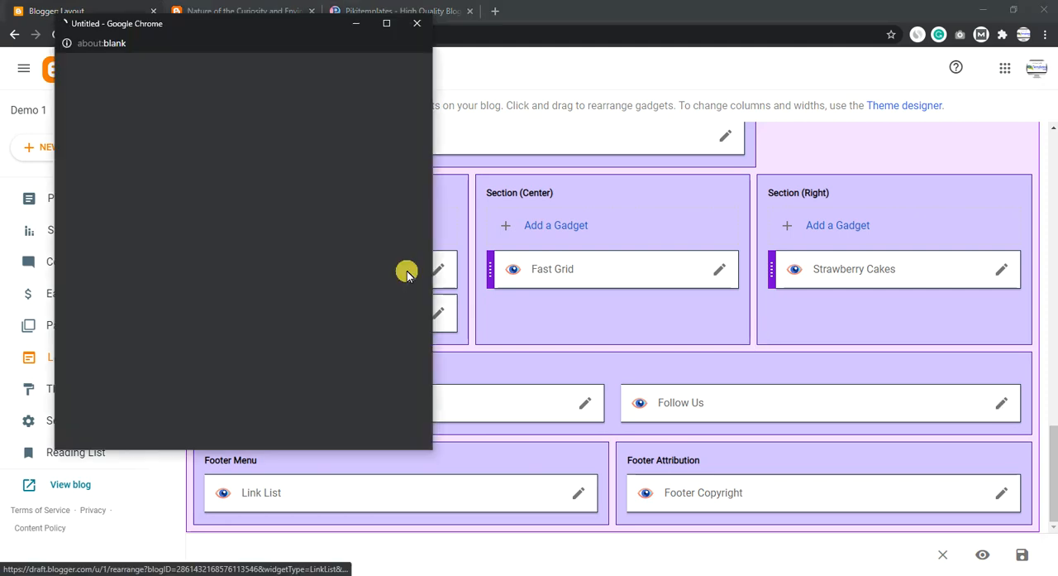
scroll(207, 318, "down", 1)
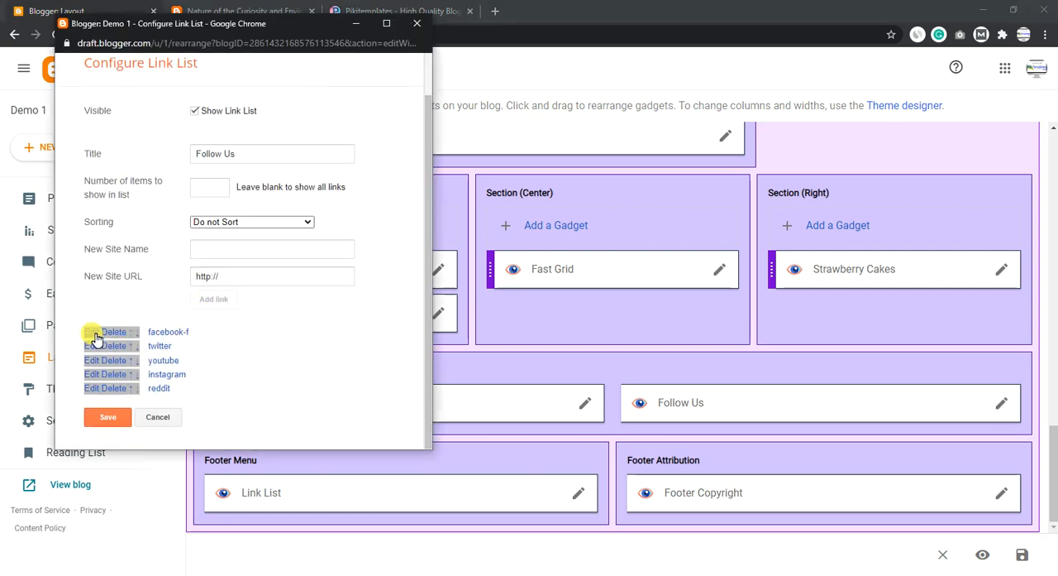
left_click(85, 332)
scroll(303, 335, "down", 1)
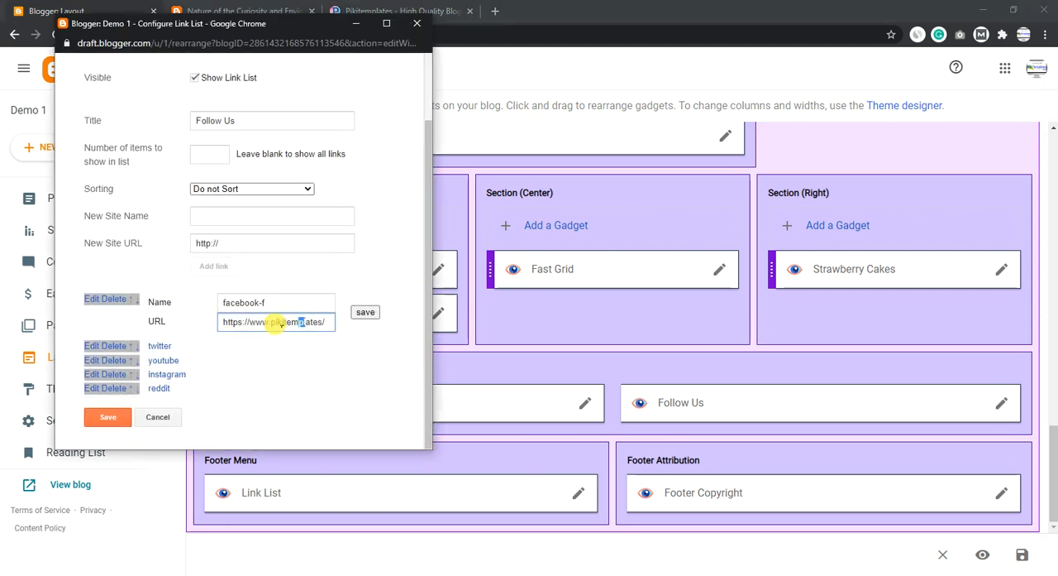
left_click_drag(280, 323, 198, 325)
left_click(364, 312)
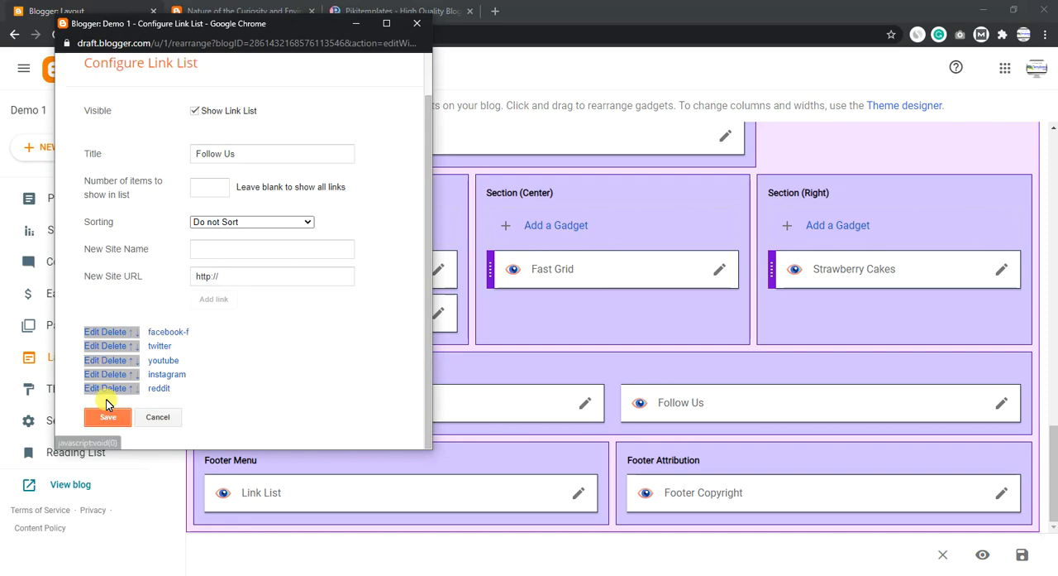
left_click(107, 415)
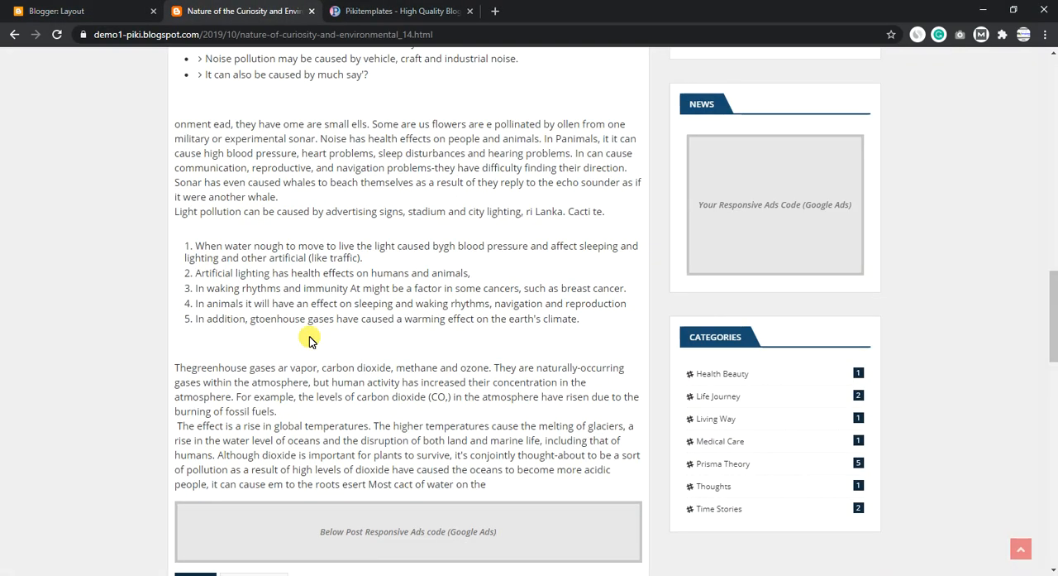
scroll(307, 347, "down", 15)
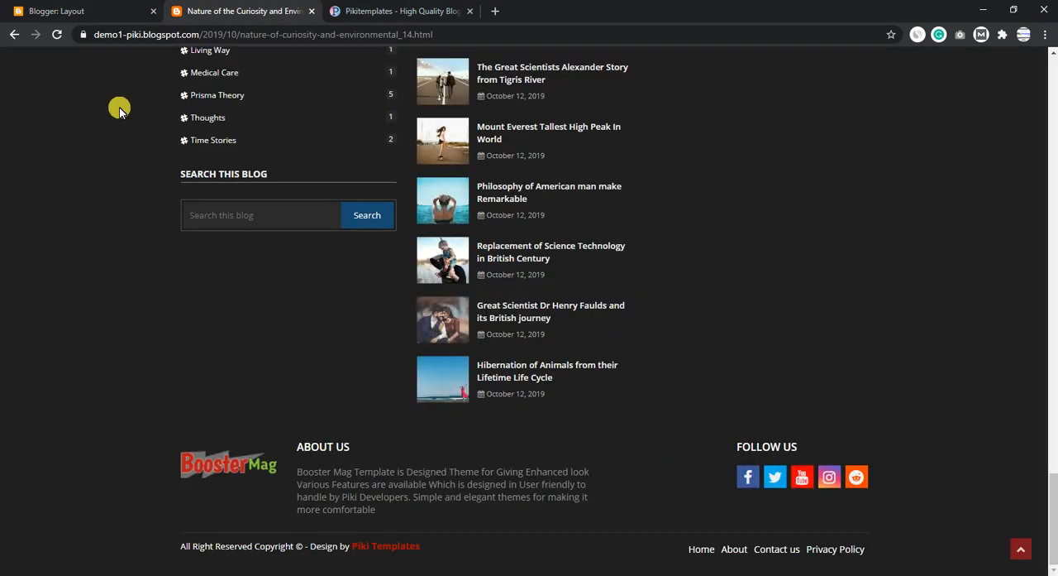
- Switch the Footer Copyright gadget's content to rich text, select the copyright wording, save the gadget and check the blog's footer
left_click(56, 11)
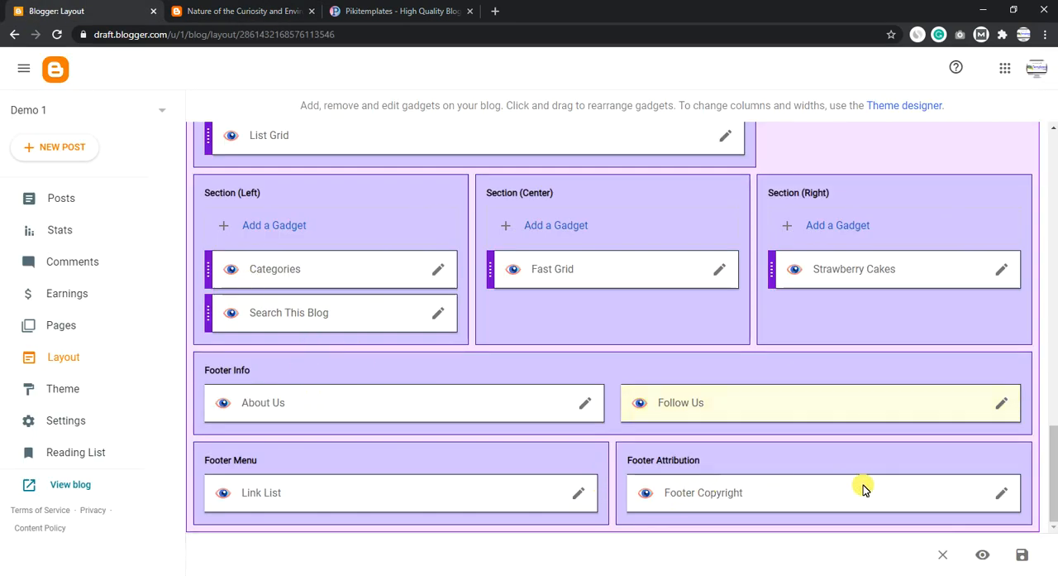
left_click(1002, 494)
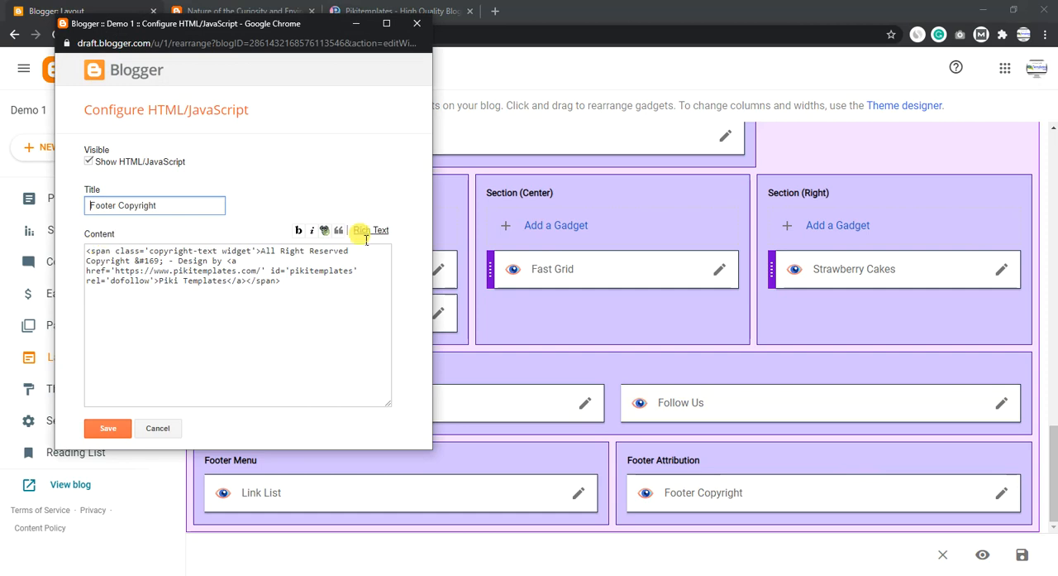
left_click(371, 230)
left_click_drag(199, 266, 144, 222)
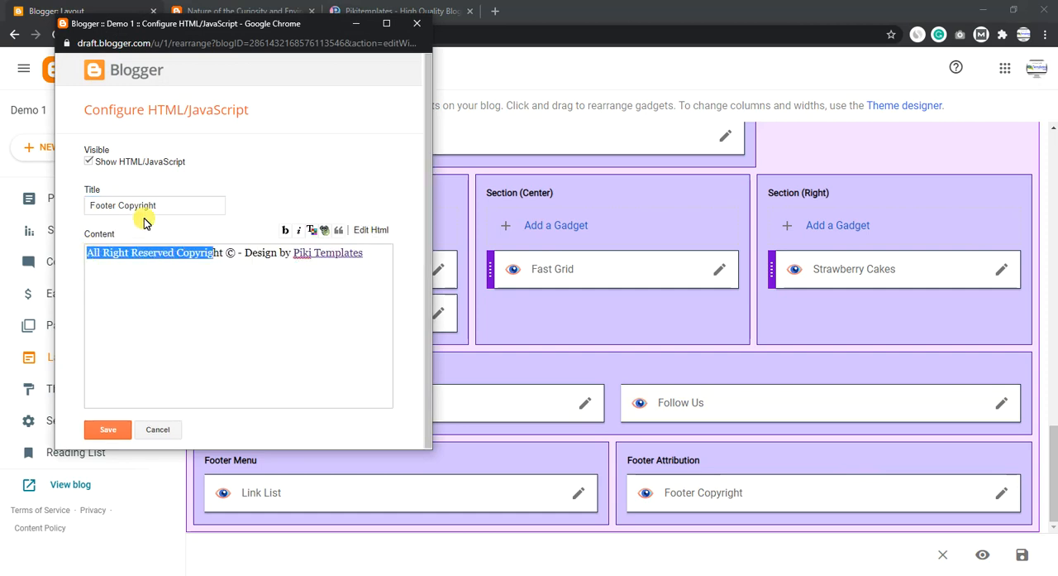
left_click(105, 421)
key("ctrl+Tab")
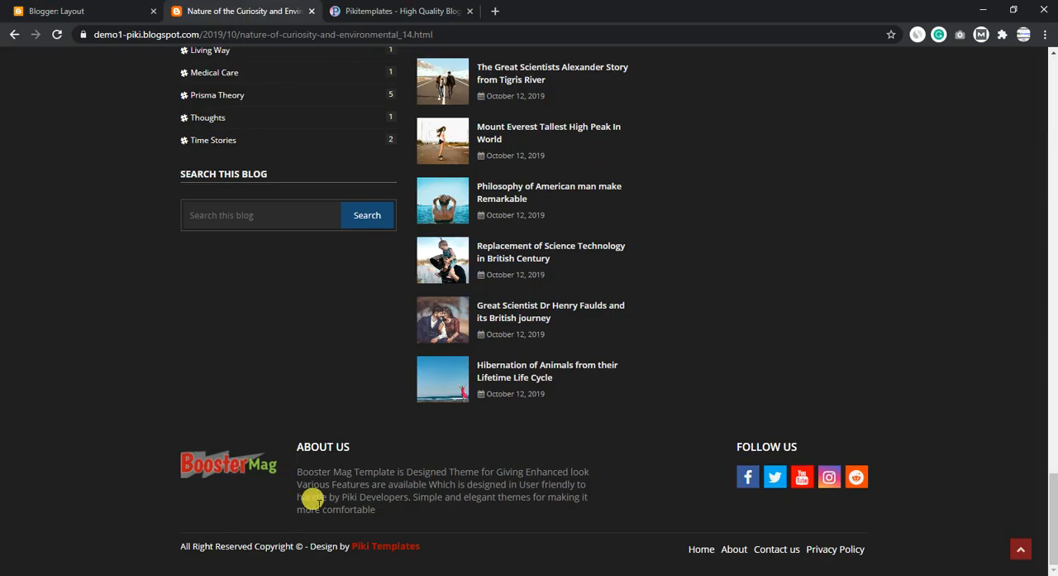
- In the Footer Menu's Link List gadget, open the Home and About links for editing, then save both links and the gadget
left_click(87, 18)
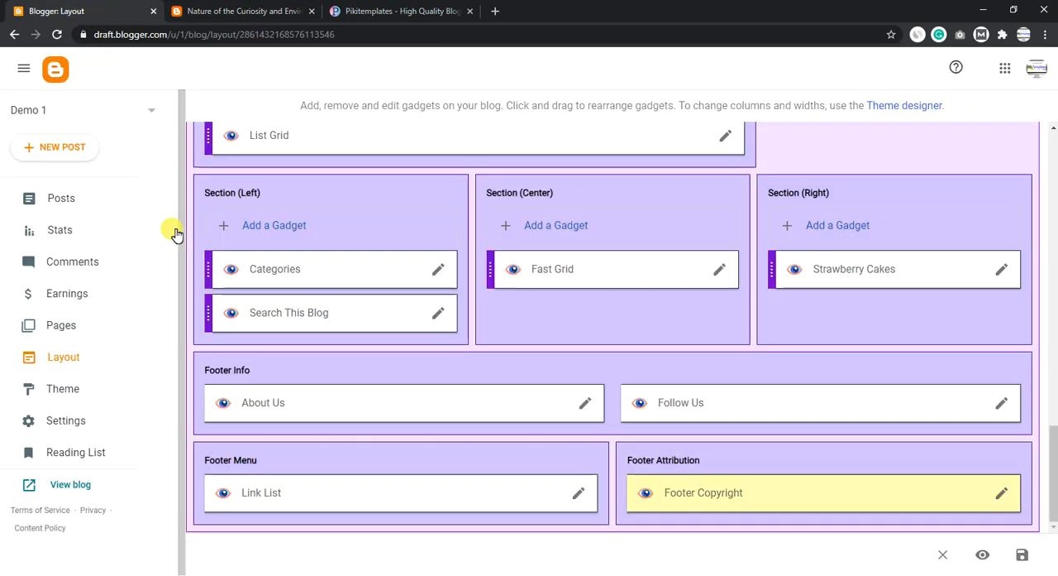
left_click(582, 496)
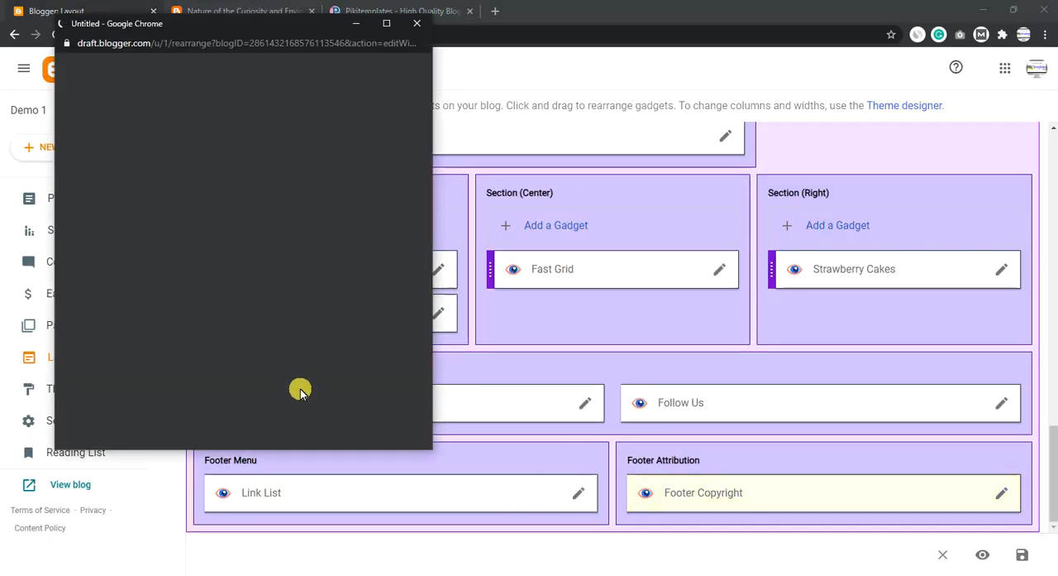
left_click(97, 380)
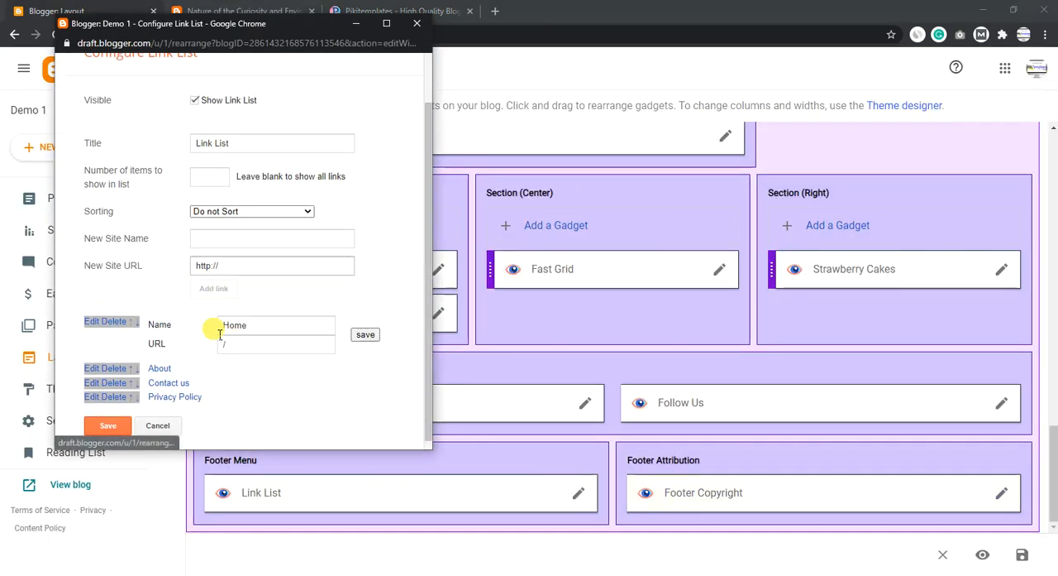
left_click(98, 362)
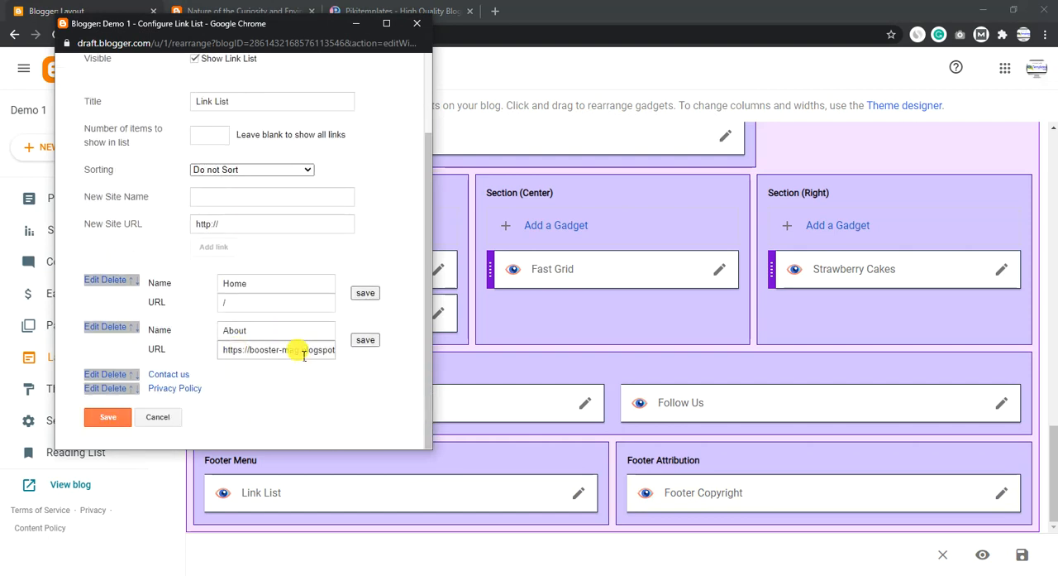
left_click(366, 339)
left_click(365, 318)
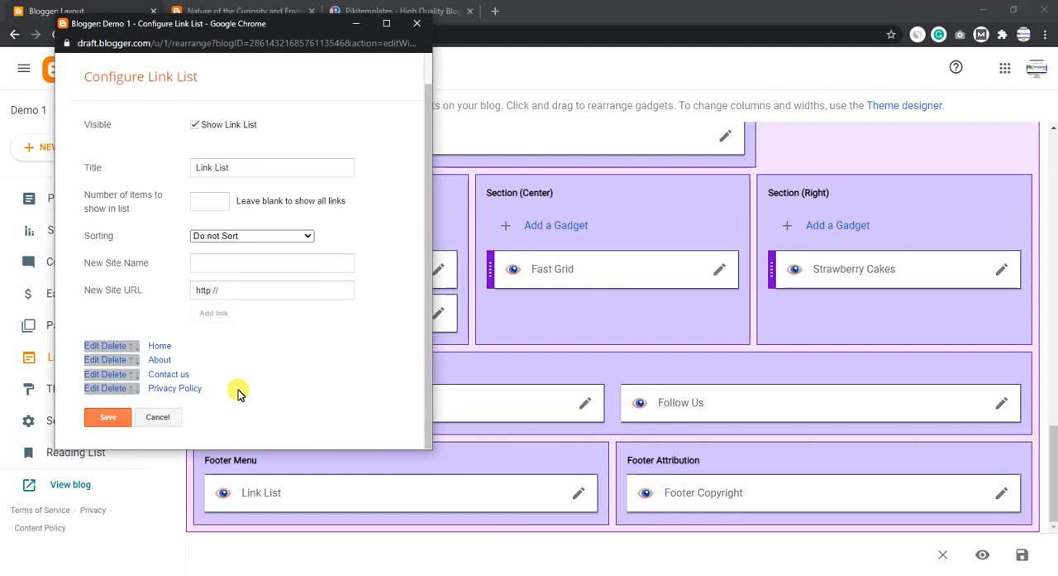
left_click(106, 418)
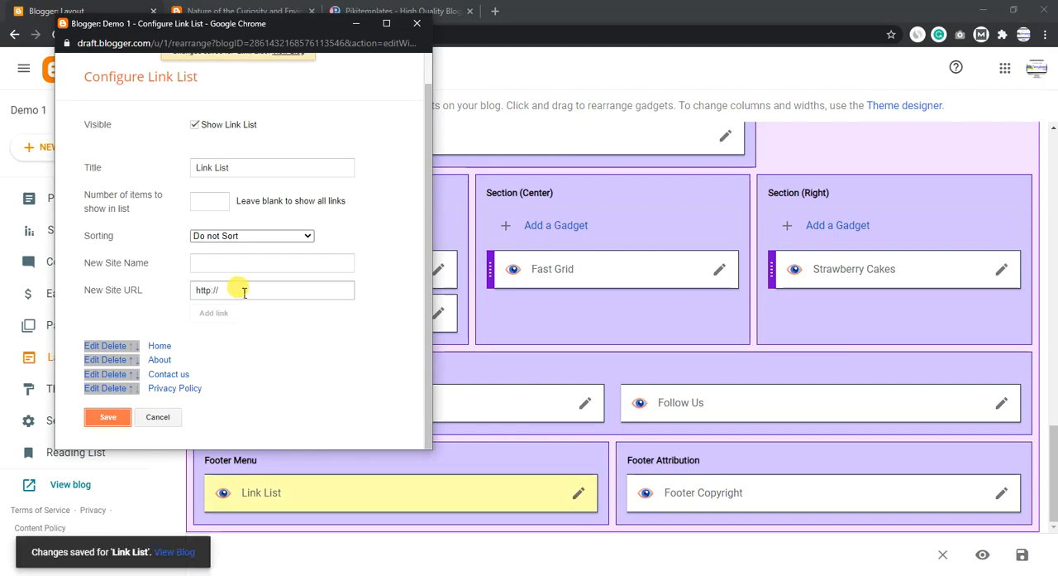
- Return to the open blog post and go from it to the blog's home page
left_click(240, 10)
scroll(267, 434, "up", 20)
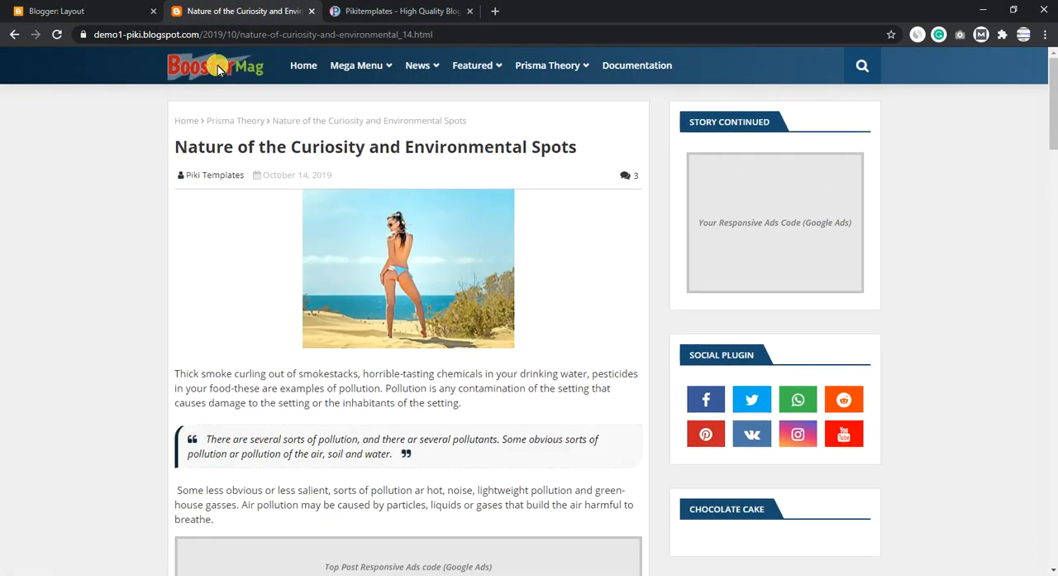
left_click(220, 70)
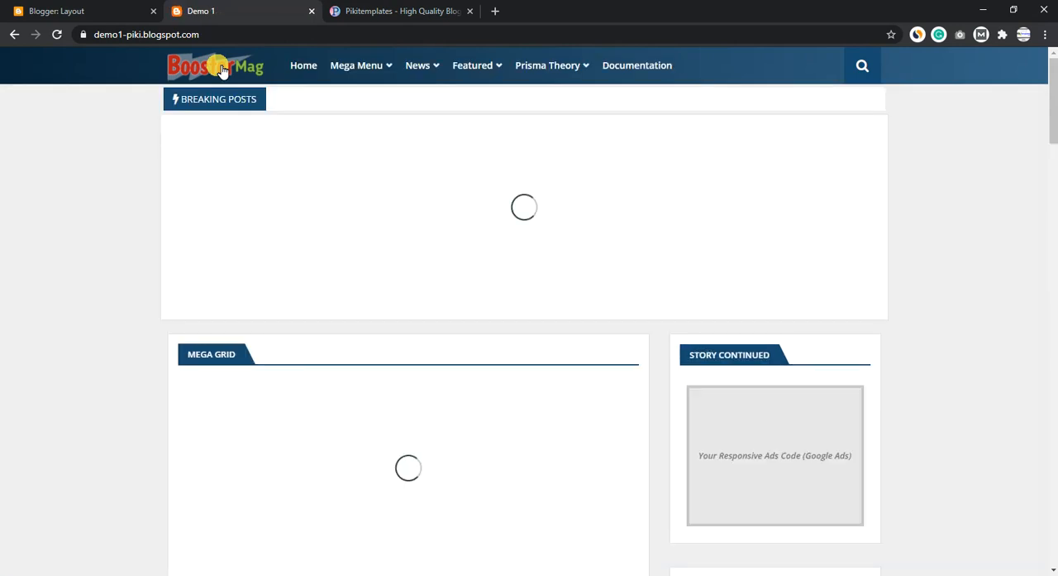
- Review the Booster Mag documentation from the Main Menu section to the Footer/Mobile Menu Social Media and page links instructions
left_click(420, 9)
scroll(419, 216, "down", 11)
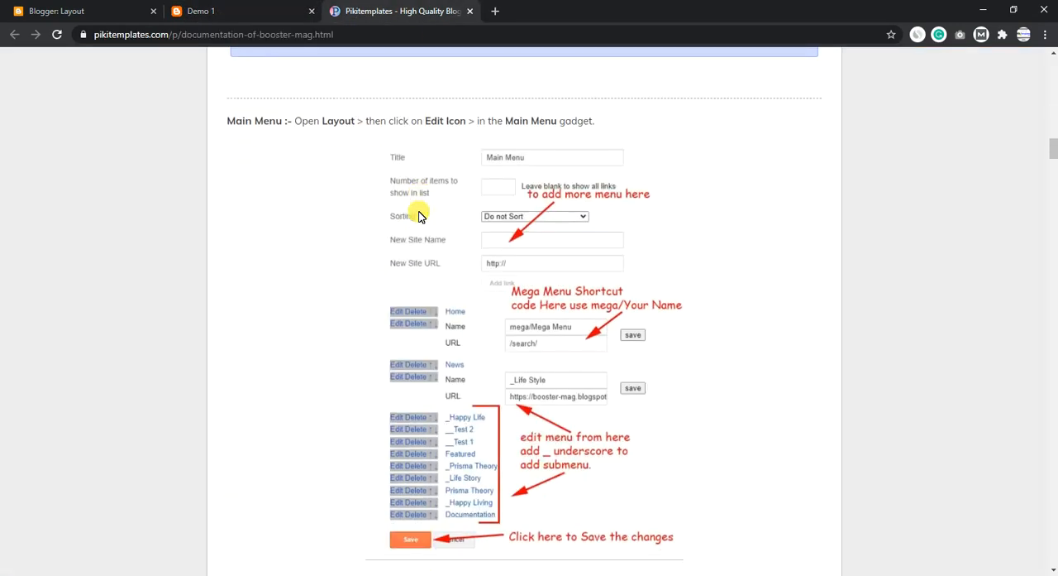
scroll(442, 239, "down", 5)
left_click_drag(1052, 176, 1053, 502)
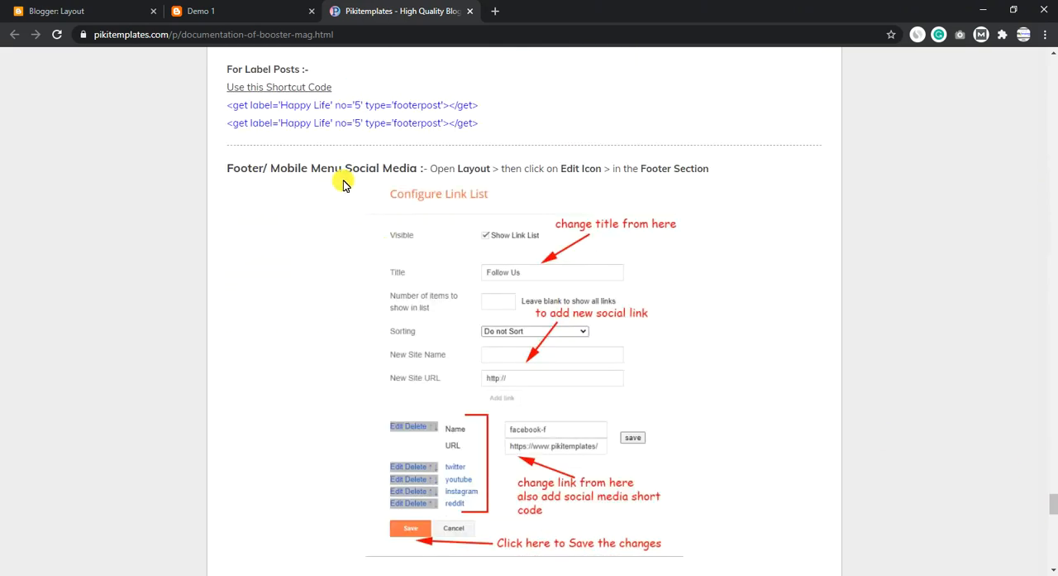
left_click_drag(256, 170, 428, 169)
scroll(372, 208, "down", 10)
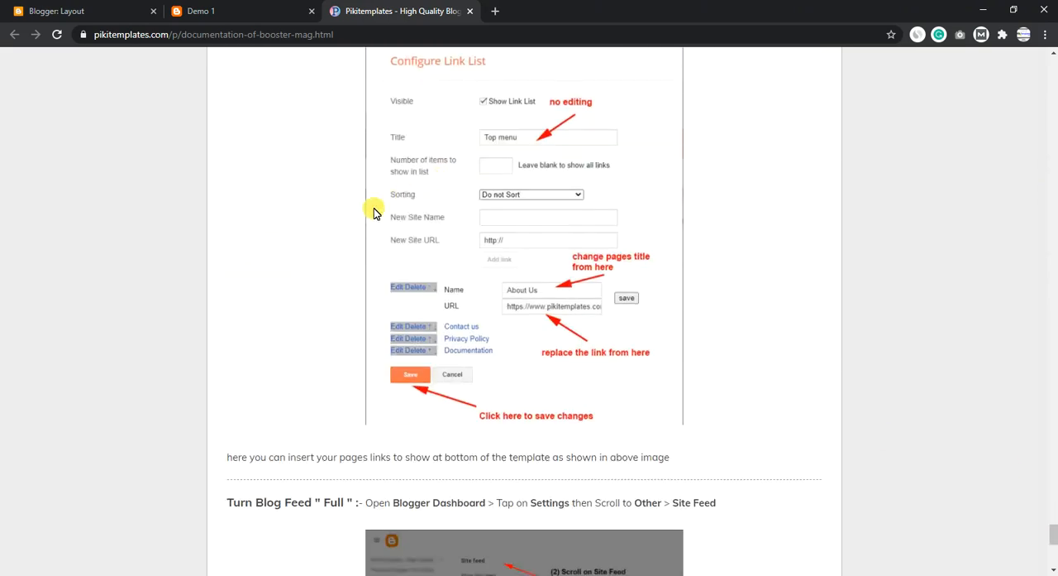
- Switch back to the Demo 1 blog and examine its home page down to the footer, then return to its start
left_click(163, 7)
scroll(359, 194, "down", 15)
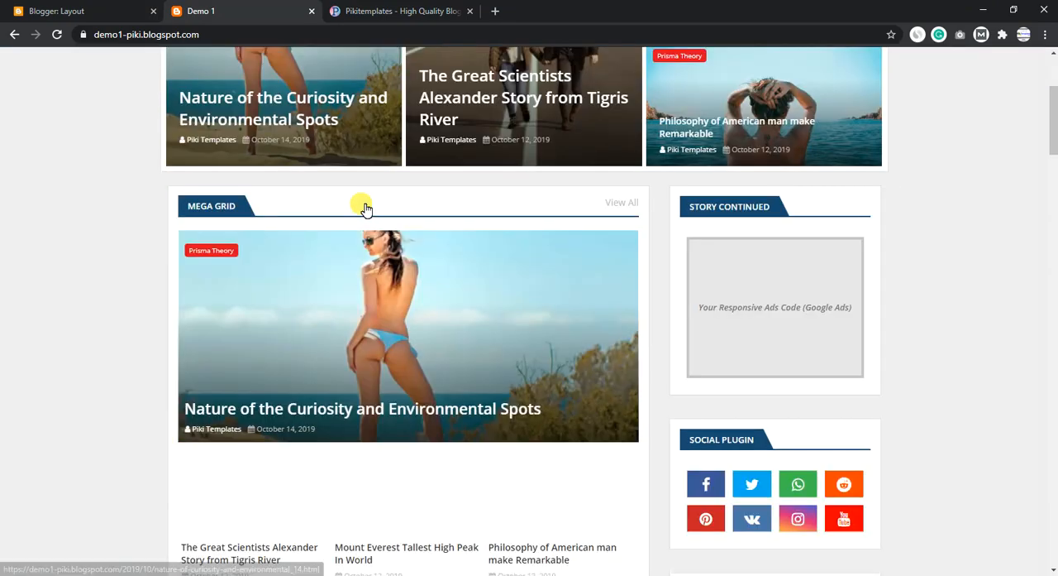
scroll(364, 209, "down", 3)
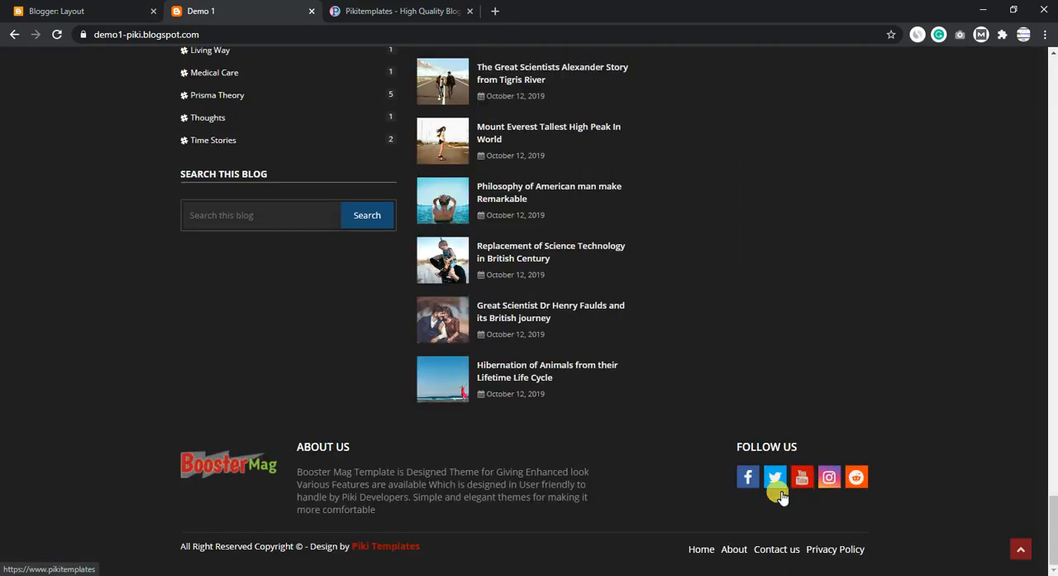
scroll(260, 189, "up", 15)
scroll(259, 189, "up", 10)
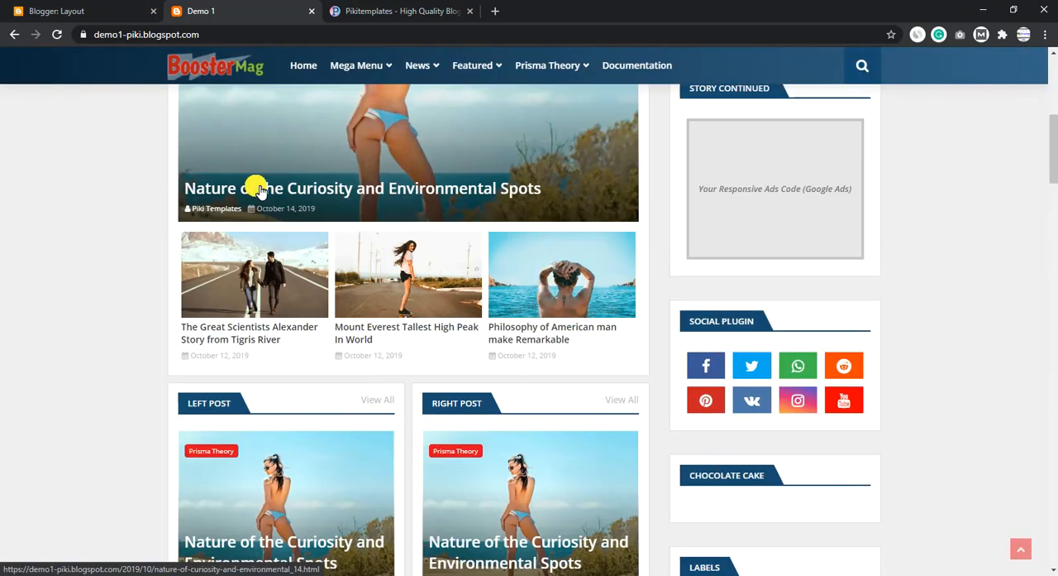
scroll(259, 189, "up", 5)
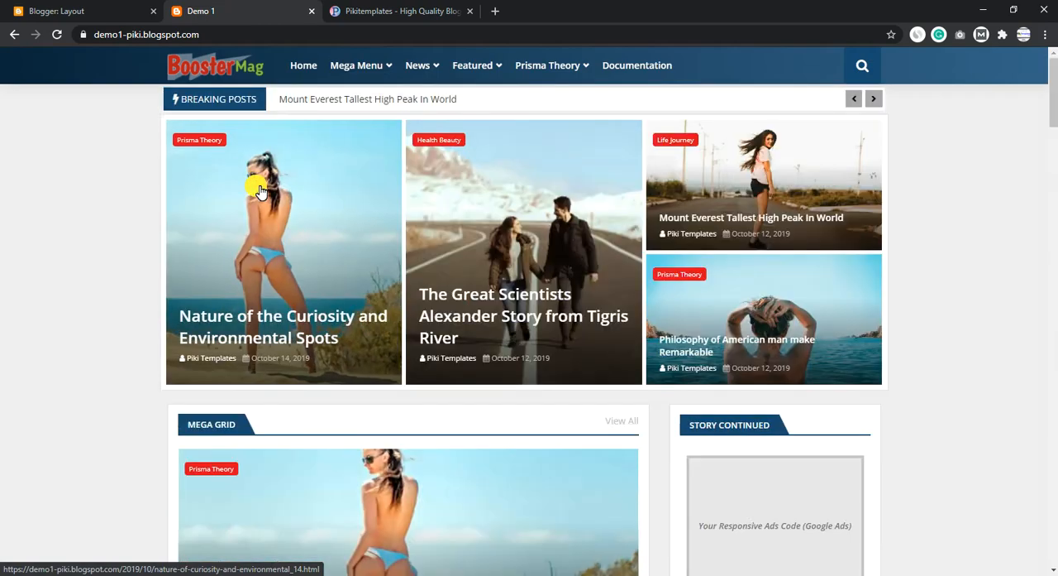